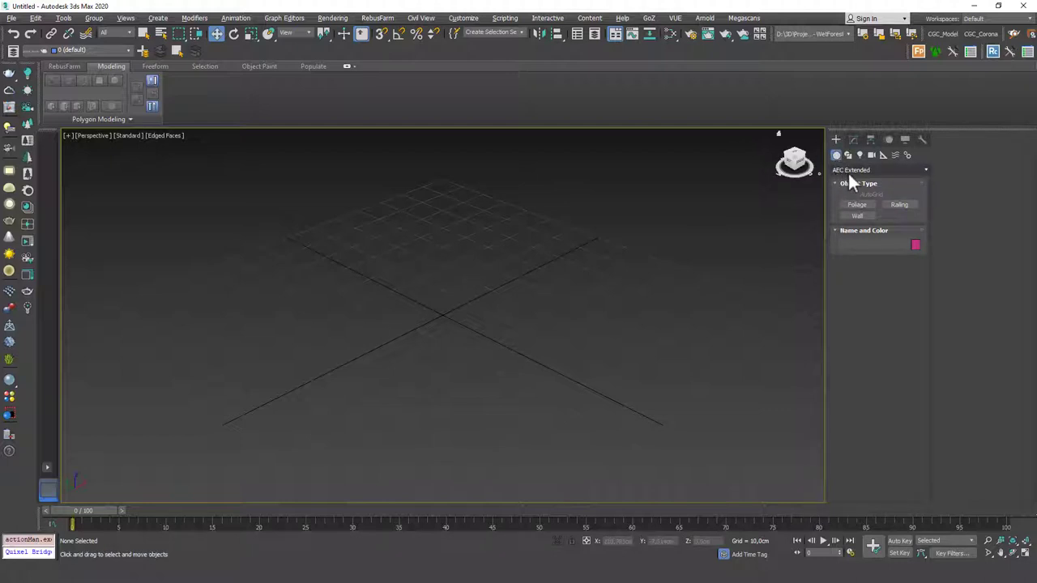
Step: Draw Railing001 across the Perspective grid, raise it to height, and open its parameters
left_click(899, 204)
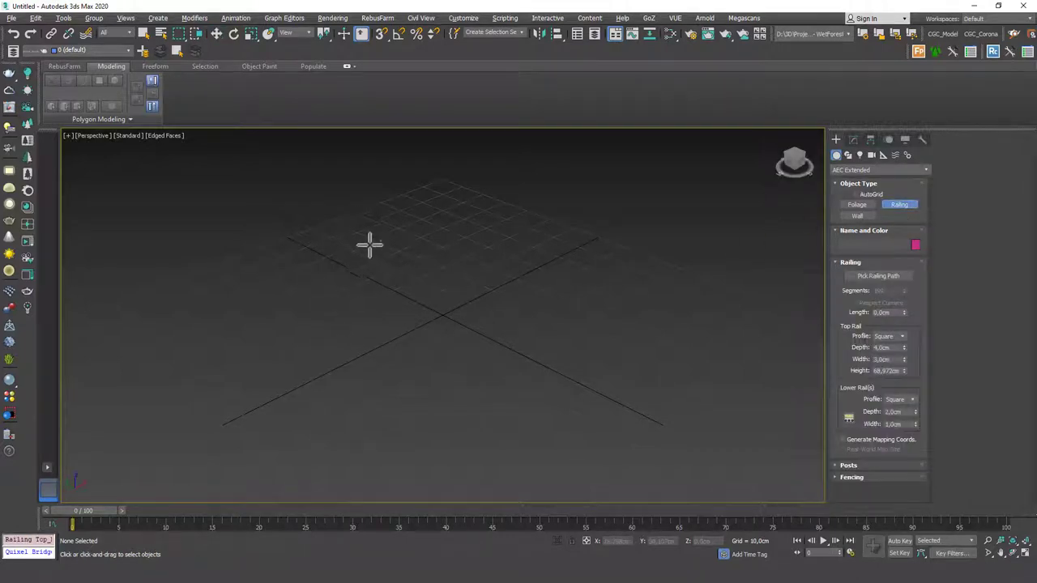
left_click_drag(370, 244, 578, 400)
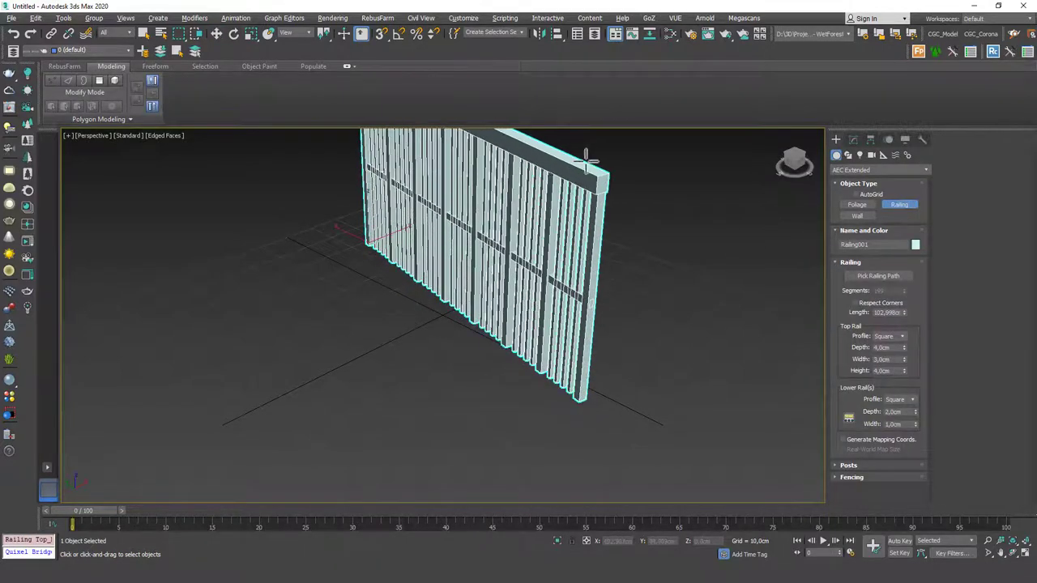
middle_click_drag(586, 158, 639, 179, "alt")
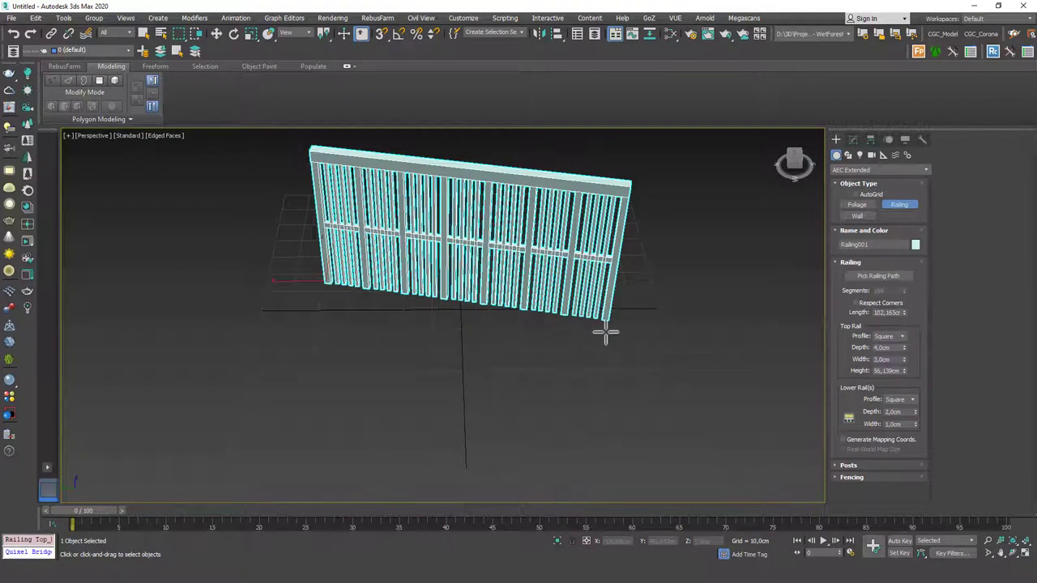
mouse_move(628, 227)
middle_mouse_down()
mouse_move(593, 255)
mouse_move(639, 243)
mouse_move(655, 223)
middle_mouse_up()
left_click(853, 139)
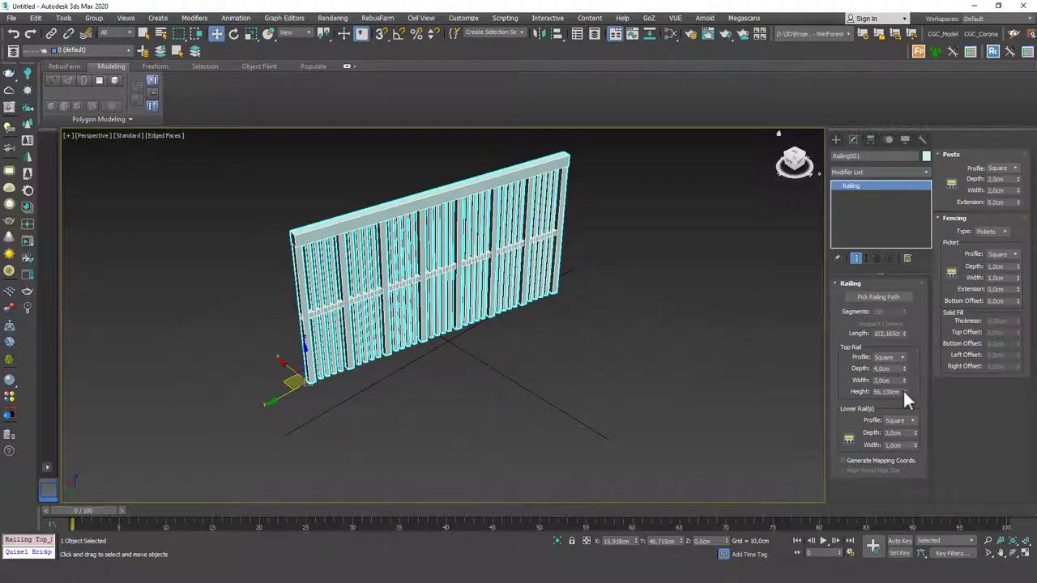
Step: Set the railing's Post Spacing count to 6
left_click(849, 438)
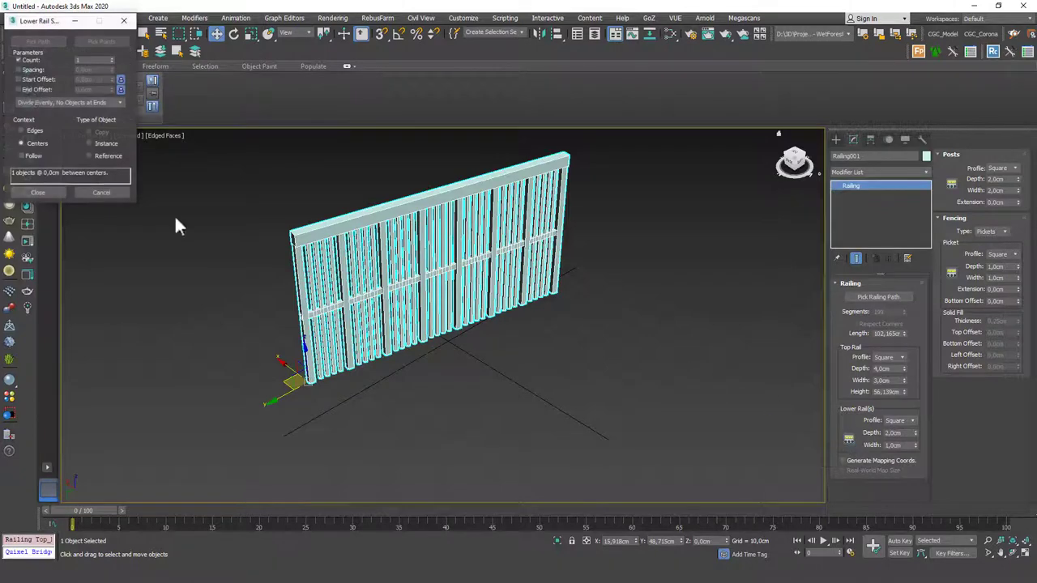
left_click(124, 22)
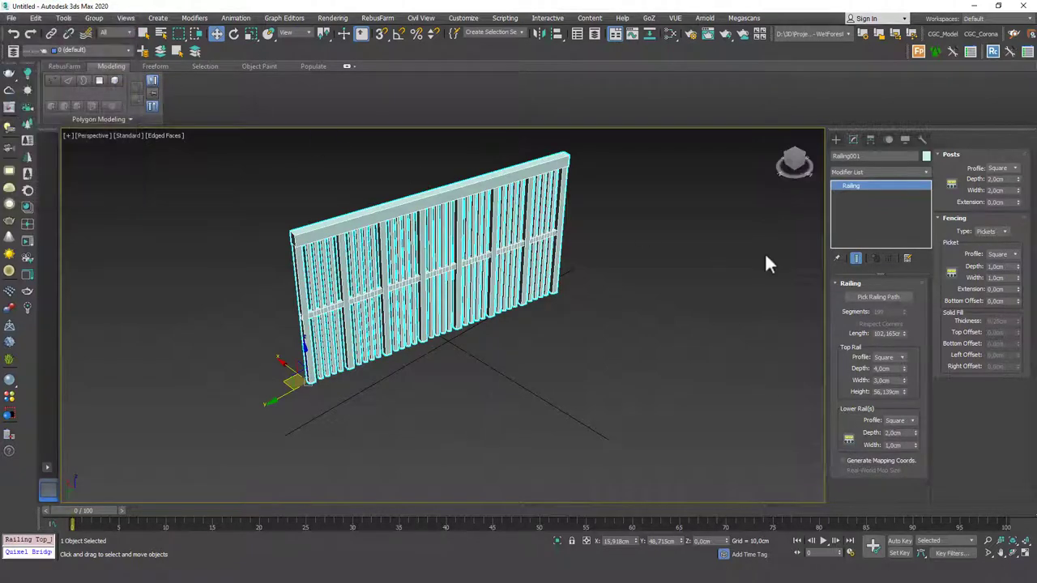
left_click(951, 183)
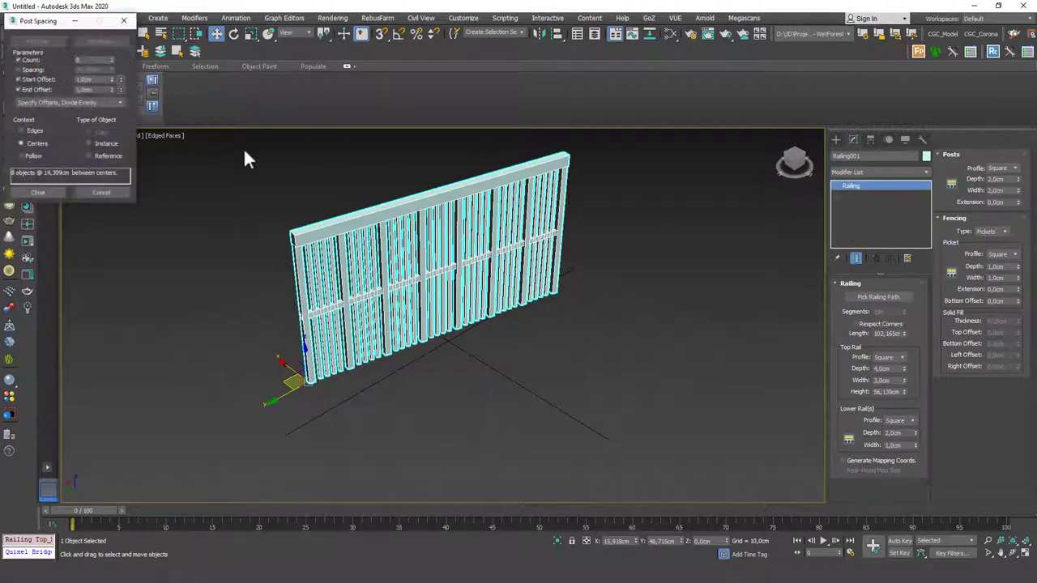
double_click(76, 60)
type("6")
key("Return")
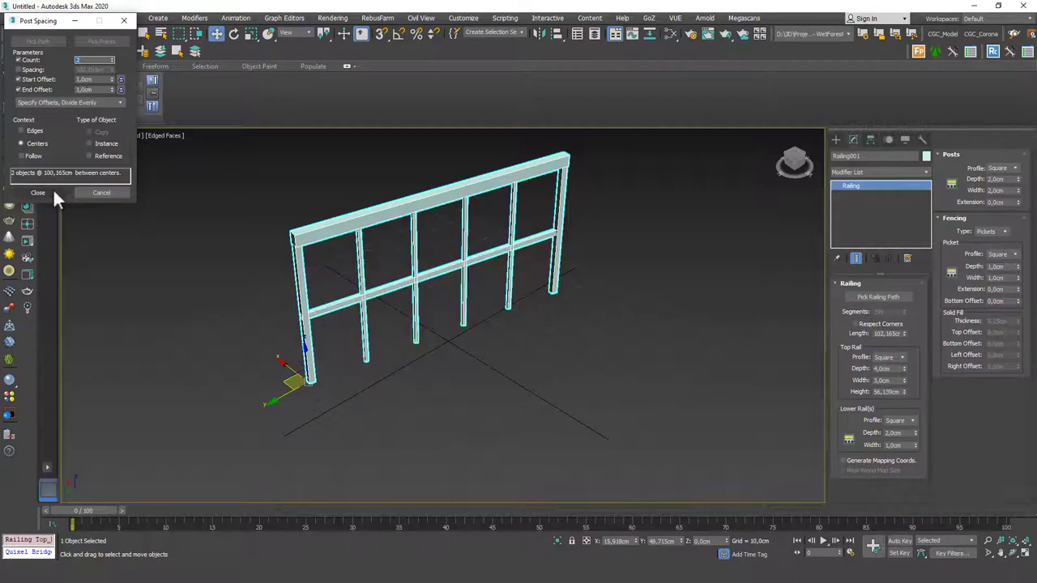
left_click(50, 192)
Step: Reduce the Picket Spacing count to 1 for a single central picket
left_click(950, 272)
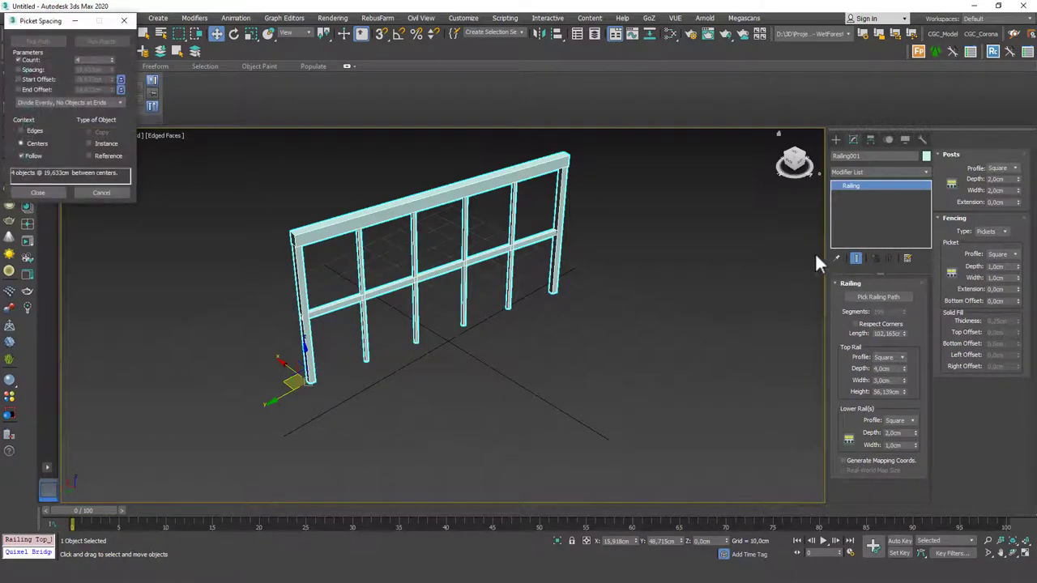
type("1")
key("Return")
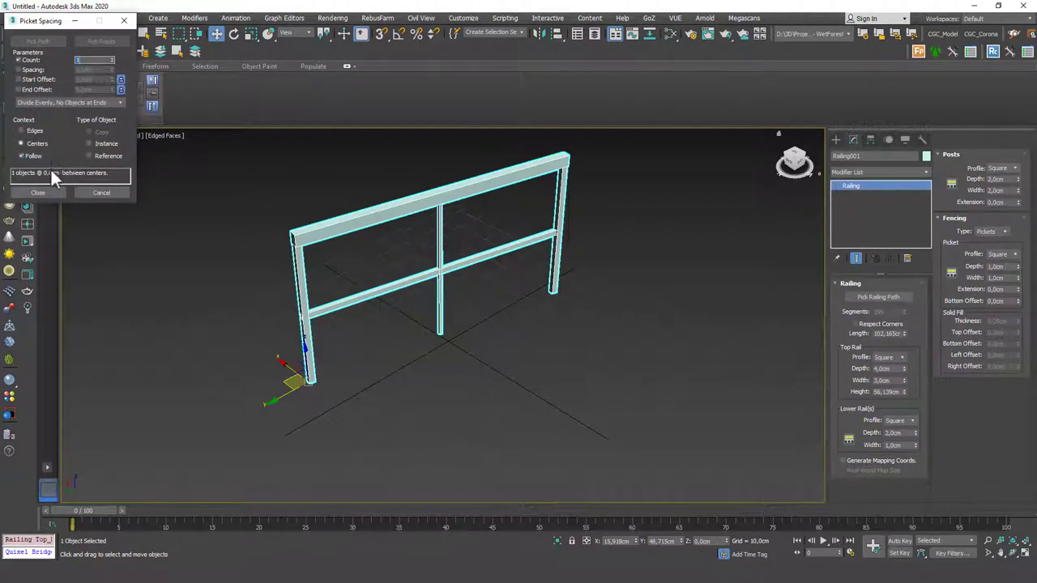
left_click(51, 192)
Step: Orbit to inspect the railing, then reselect Railing001 and delete it
left_click(601, 225)
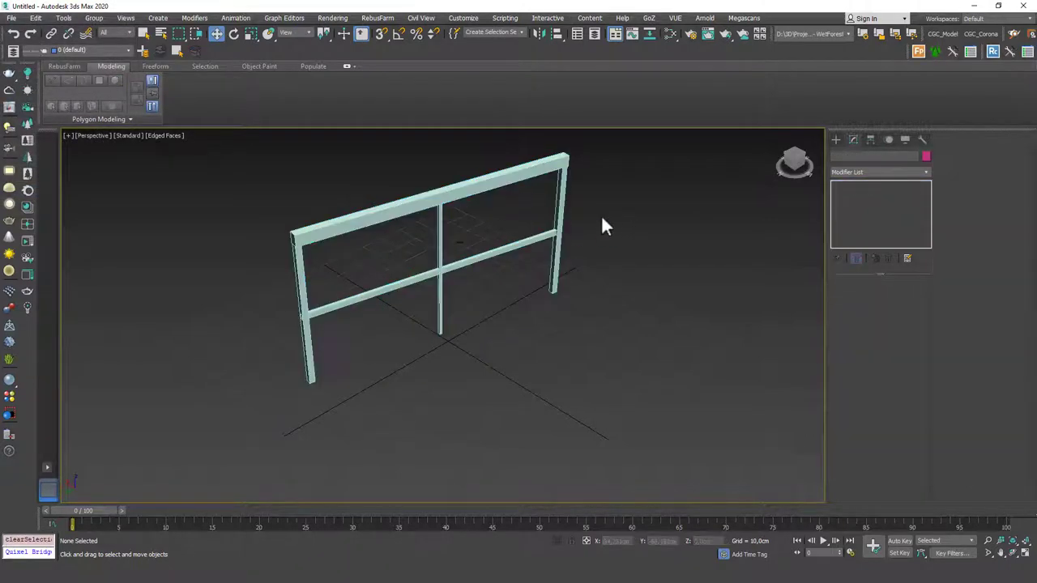
mouse_move(600, 225)
middle_mouse_down("alt")
mouse_move(481, 248)
mouse_move(499, 254)
mouse_move(483, 243)
mouse_move(435, 278)
mouse_move(386, 260)
mouse_move(370, 265)
middle_mouse_up("alt")
left_click(484, 243)
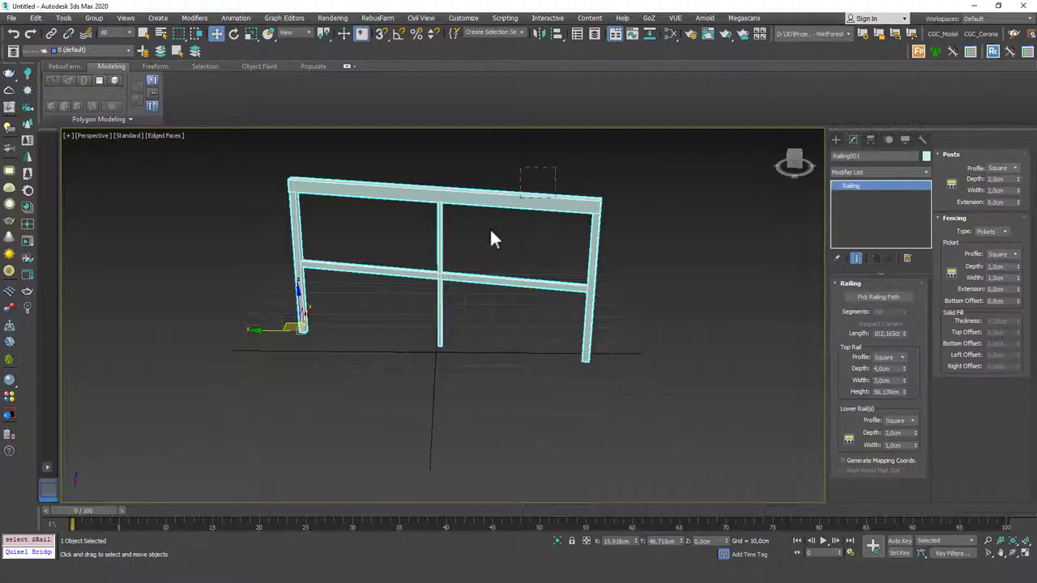
key("Delete")
Step: Draw a Standard Primitives box on the grid in an angled perspective view
left_click(835, 140)
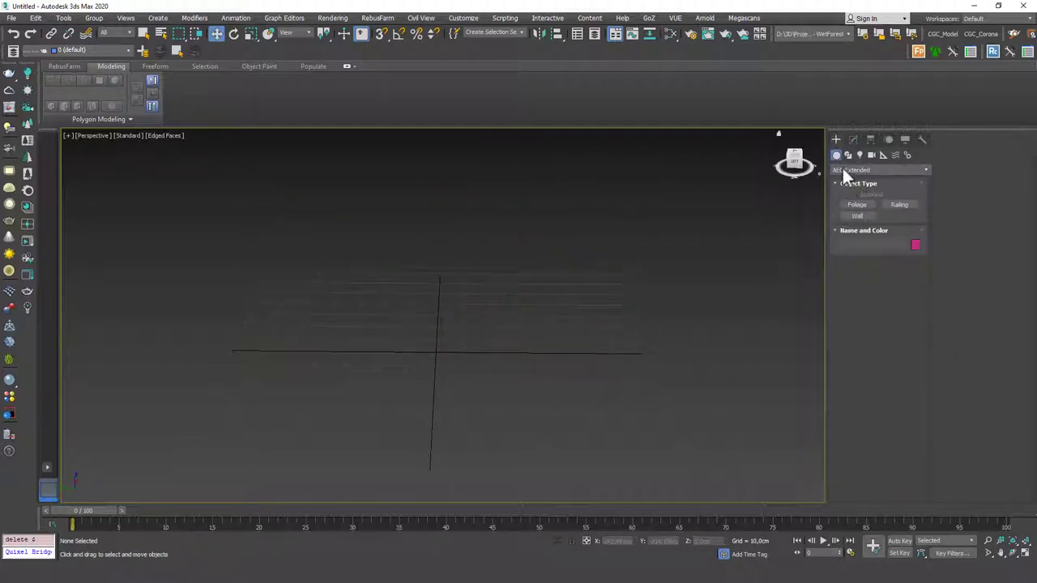
left_click(844, 170)
left_click(846, 179)
left_click(857, 204)
middle_click_drag(706, 195, 428, 281, "alt")
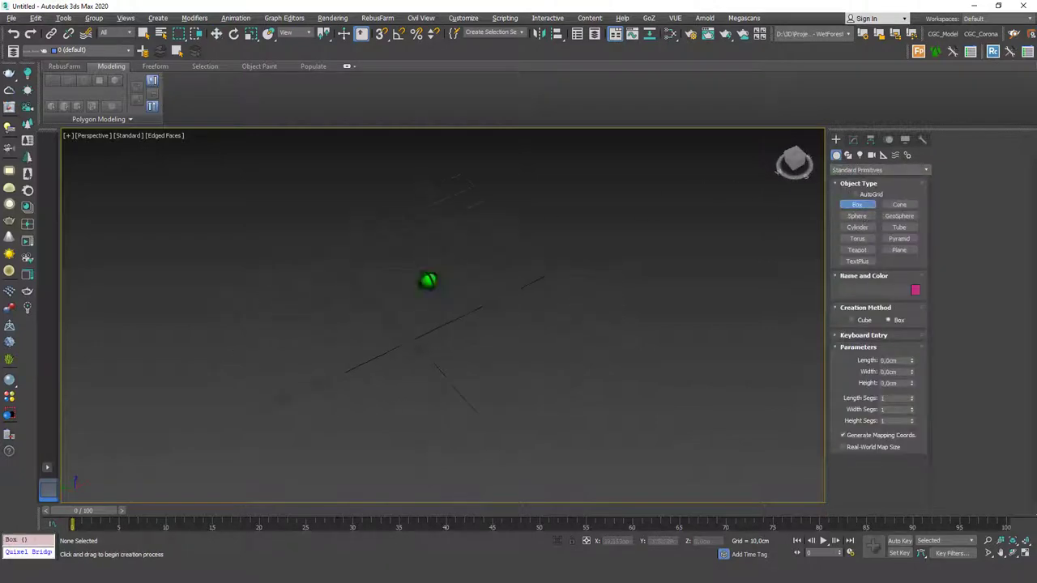
left_click_drag(422, 188, 456, 451)
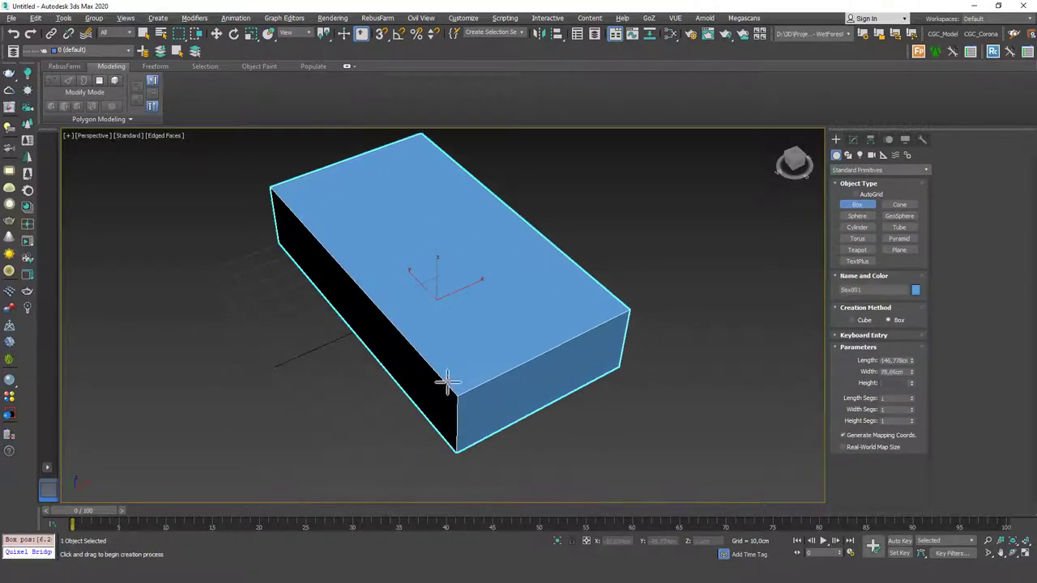
left_click(447, 381)
left_click(852, 141)
Step: Size the box to Length 200, Width 120 and Height 20 cm
double_click(895, 297)
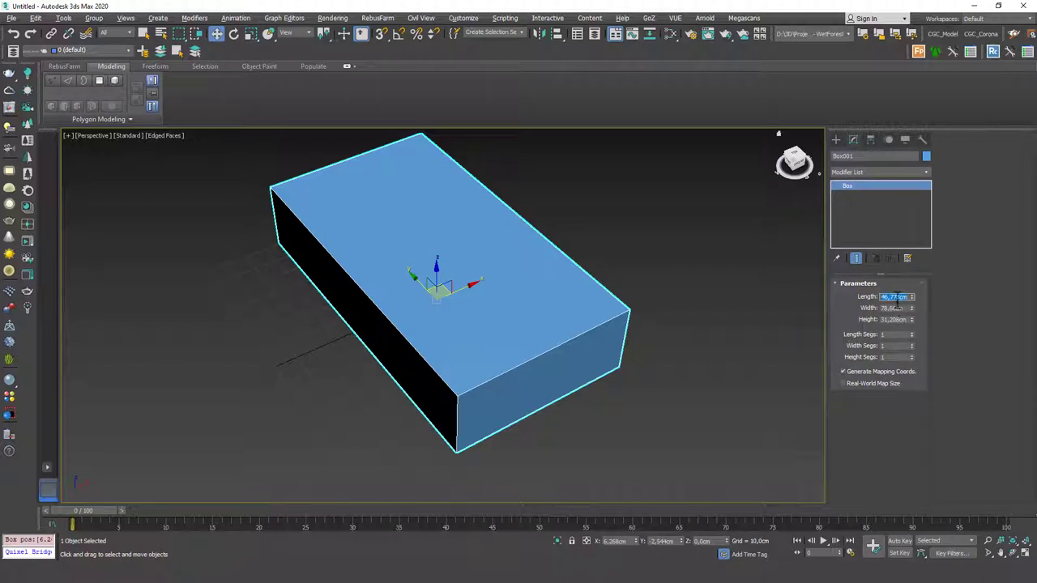
type("200")
key("Tab")
type("120")
key("Tab")
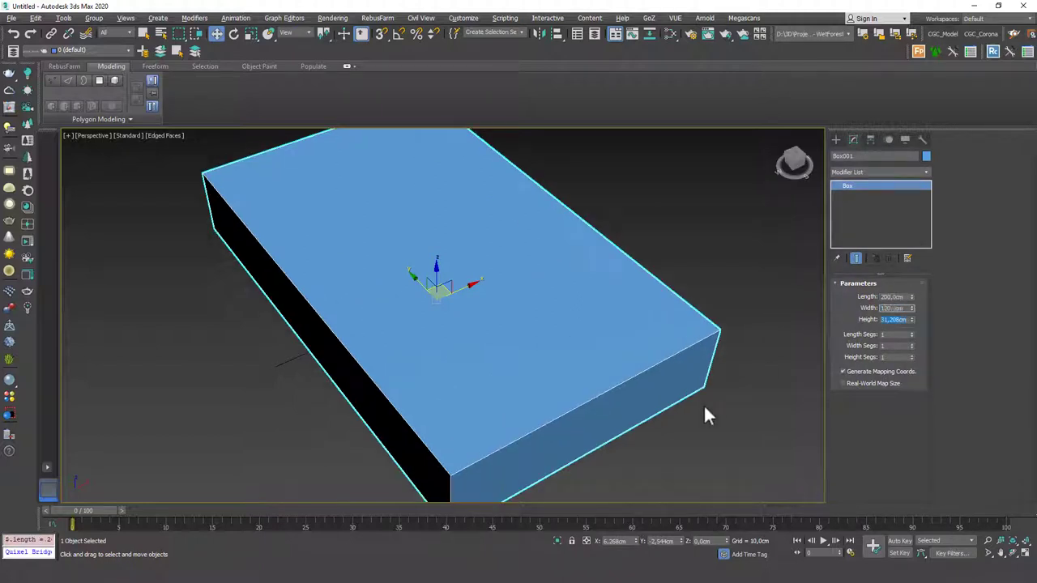
type("2")
type("10")
key("Return")
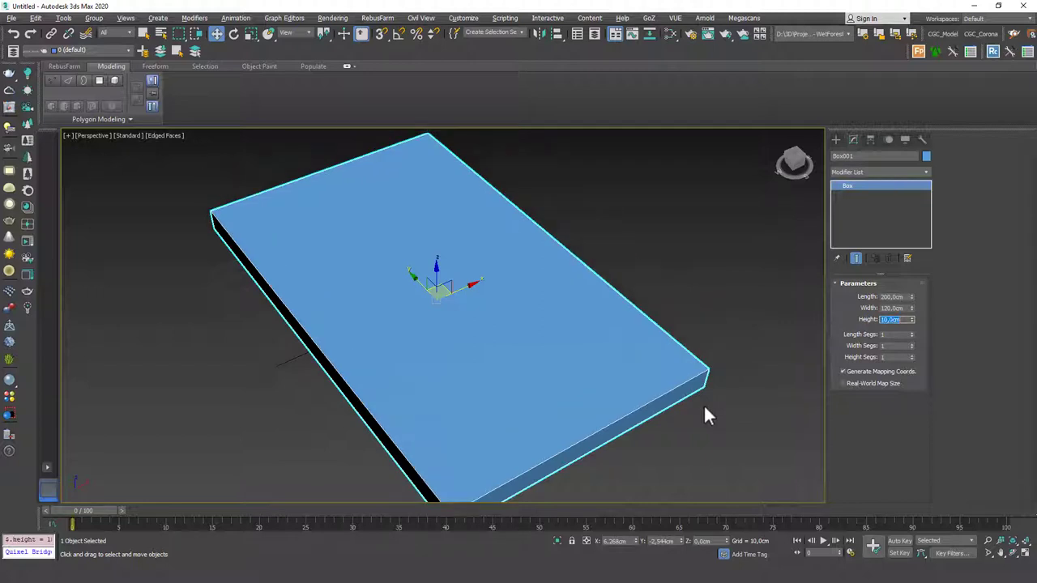
type("20")
key("Return")
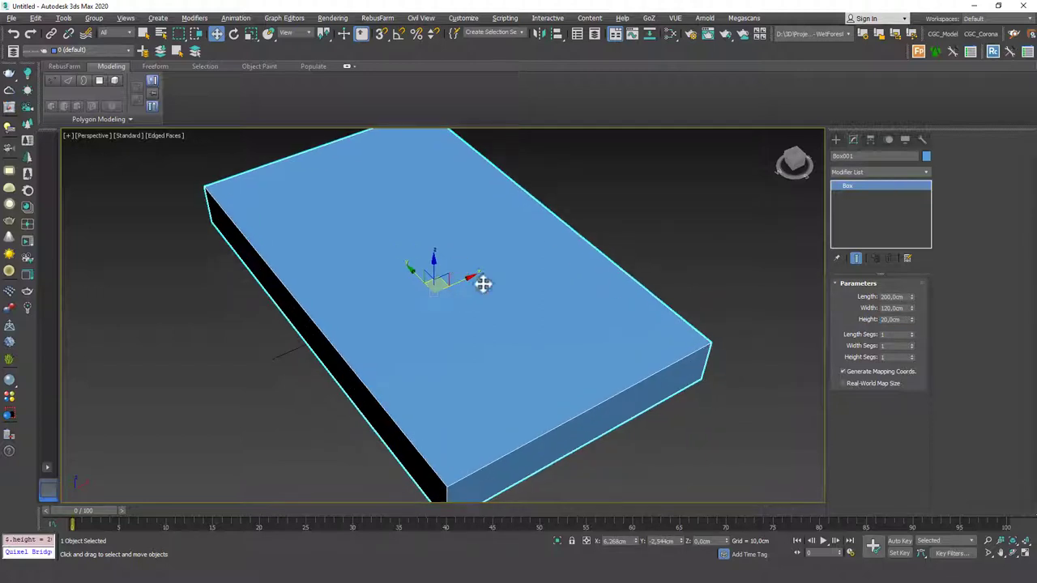
Step: Zero the box's X and Y position to centre it at the origin
right_click(637, 542)
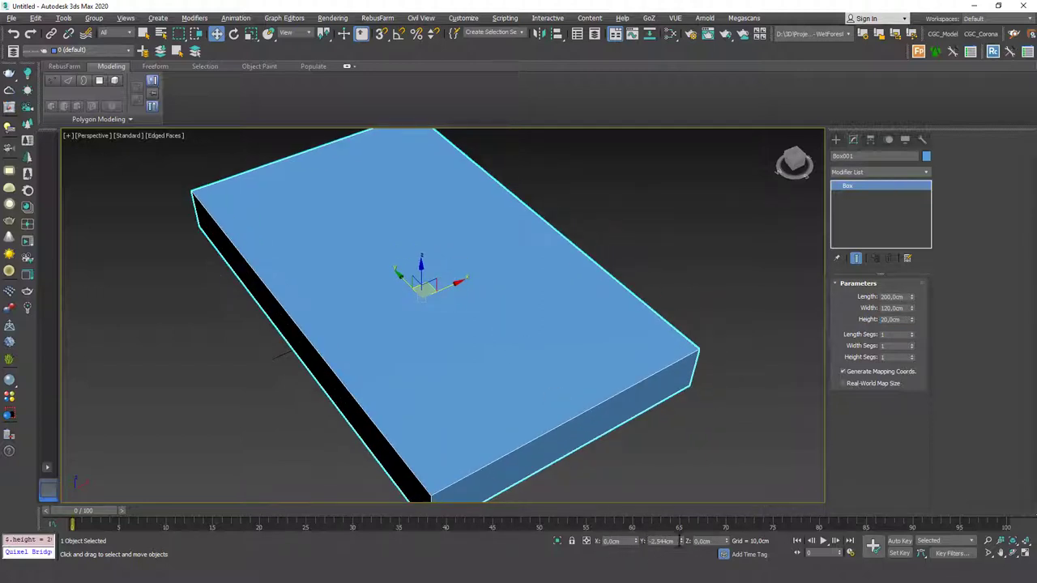
right_click(679, 540)
mouse_move(521, 340)
middle_mouse_down("alt")
mouse_move(519, 307)
mouse_move(551, 286)
middle_mouse_up("alt")
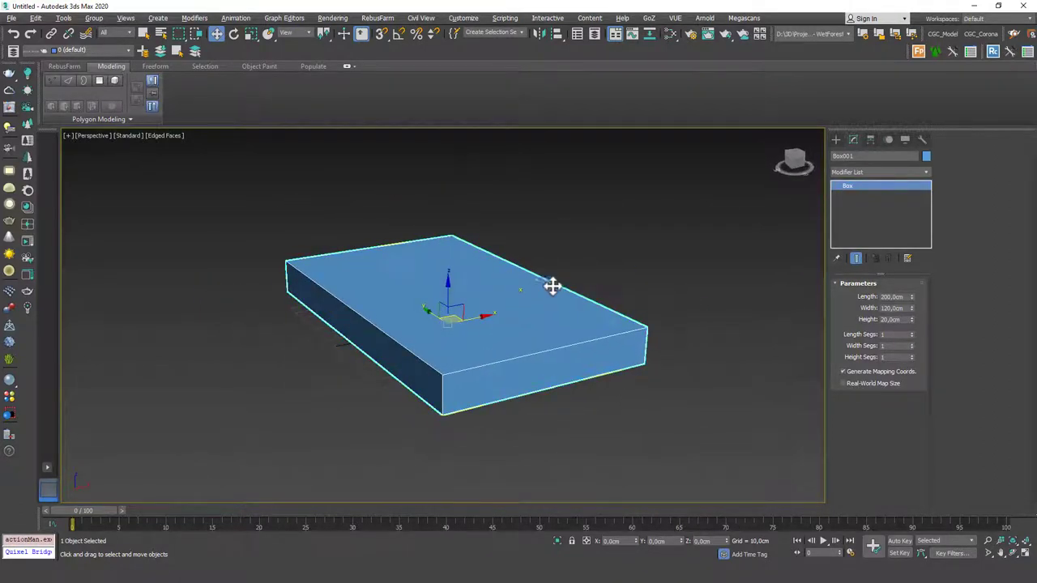
left_click(836, 140)
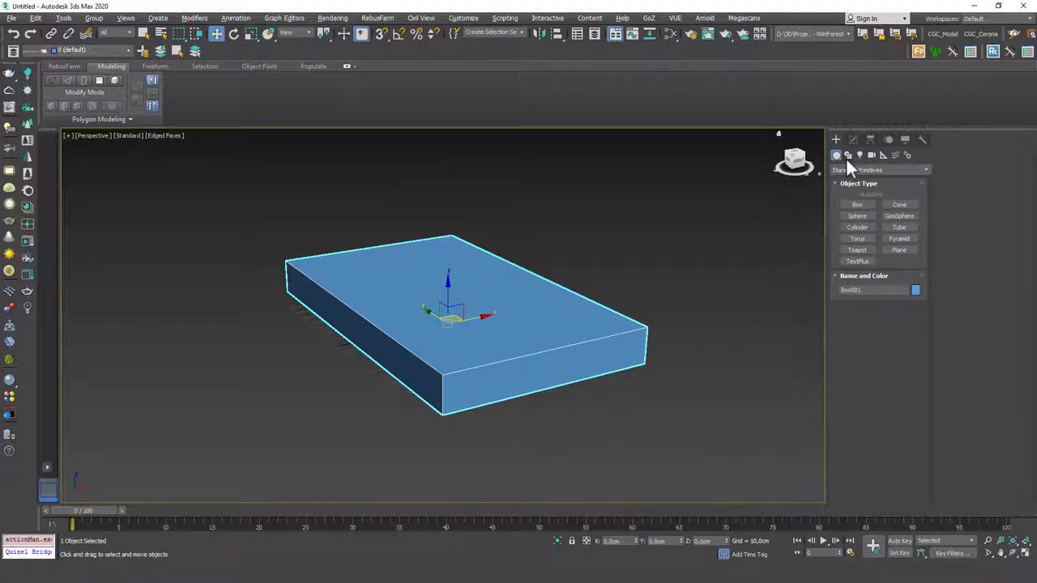
left_click(840, 170)
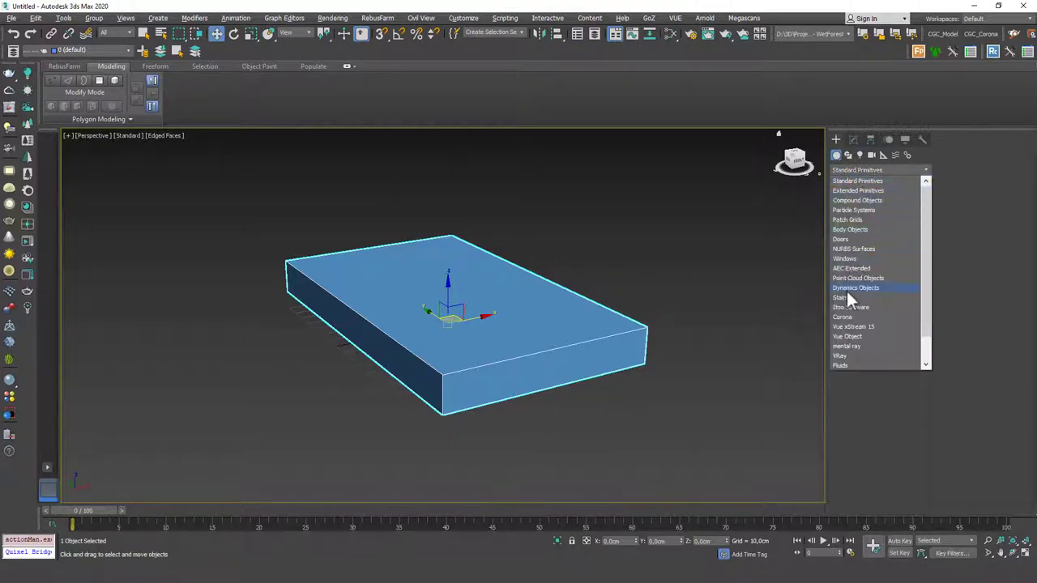
left_click(850, 268)
left_click(899, 204)
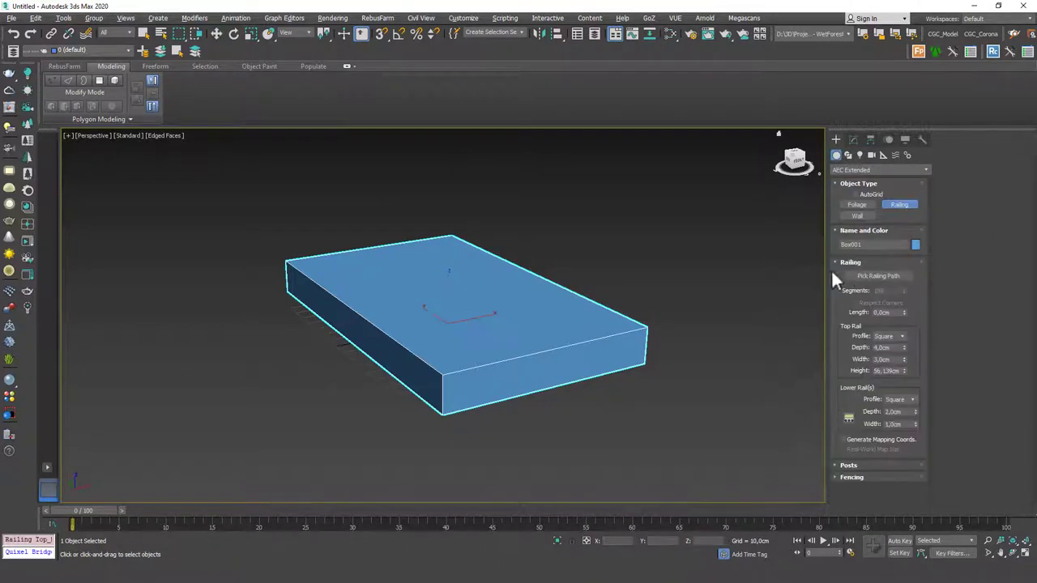
middle_click_drag(567, 276, 636, 308, "alt")
mouse_move(654, 338)
left_mouse_down()
mouse_move(473, 474)
mouse_move(489, 458)
left_mouse_up()
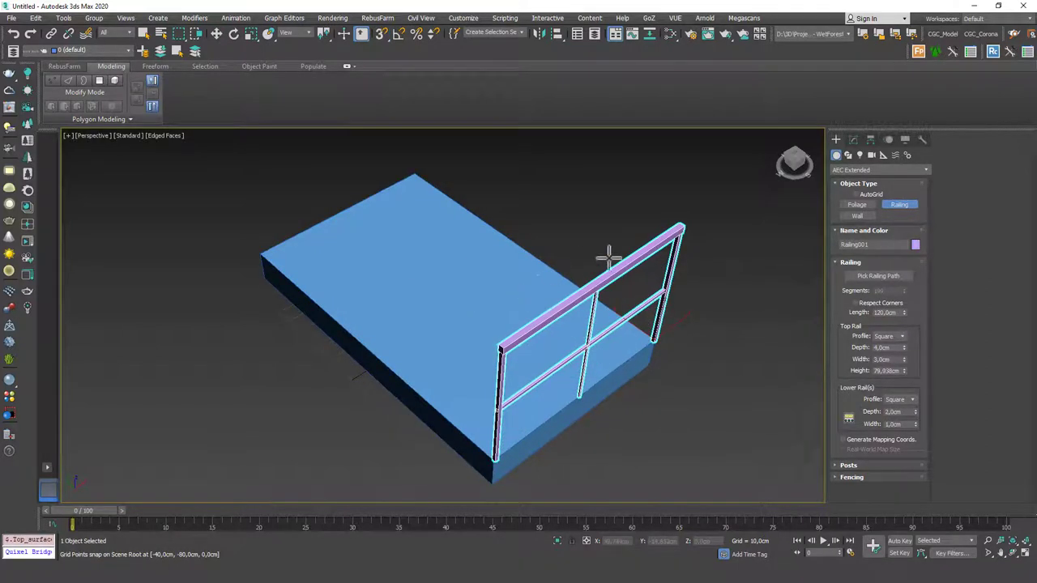
mouse_move(608, 257)
middle_mouse_down("alt")
mouse_move(637, 225)
mouse_move(713, 238)
mouse_move(683, 270)
mouse_move(646, 286)
mouse_move(618, 264)
middle_mouse_up("alt")
right_click(623, 264)
left_click(613, 373)
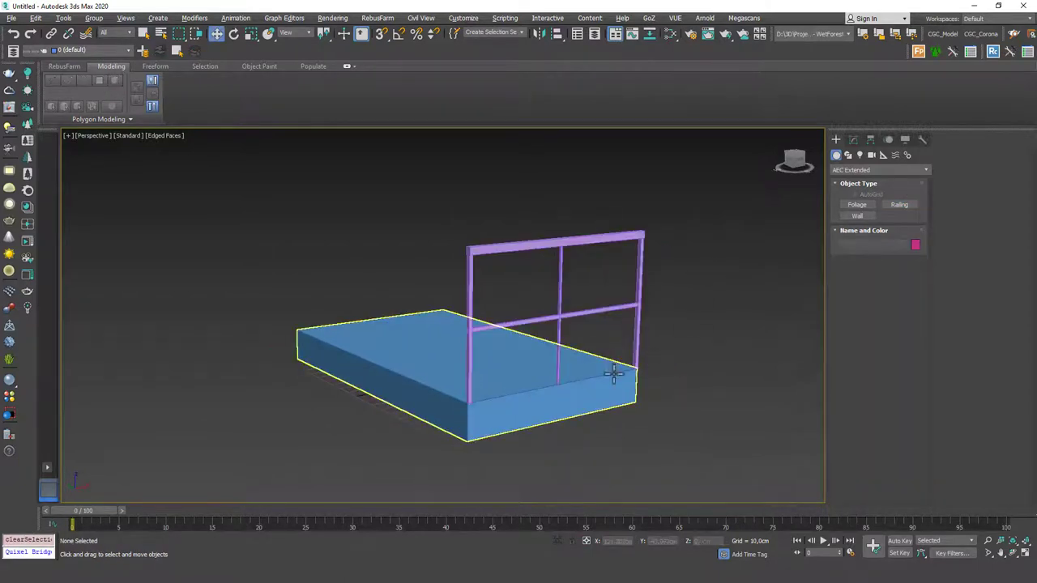
left_click(445, 296)
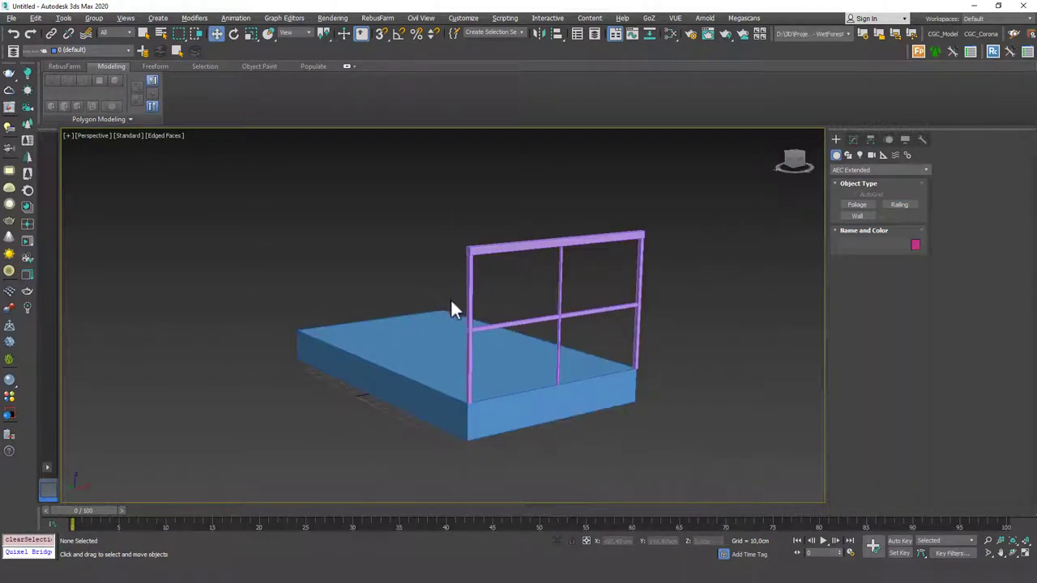
left_click(637, 284)
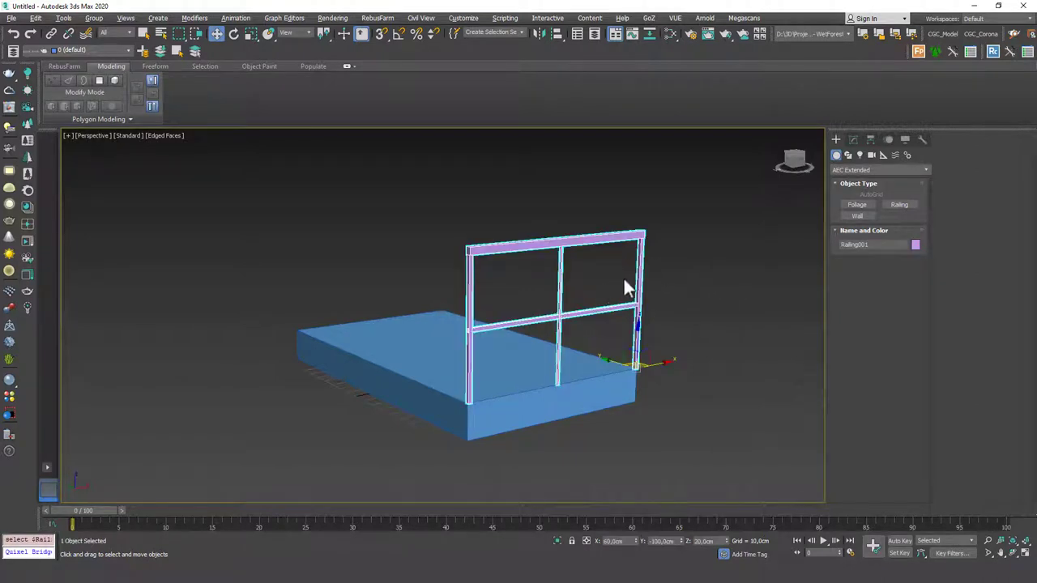
key("Delete")
left_click_drag(777, 179, 751, 221)
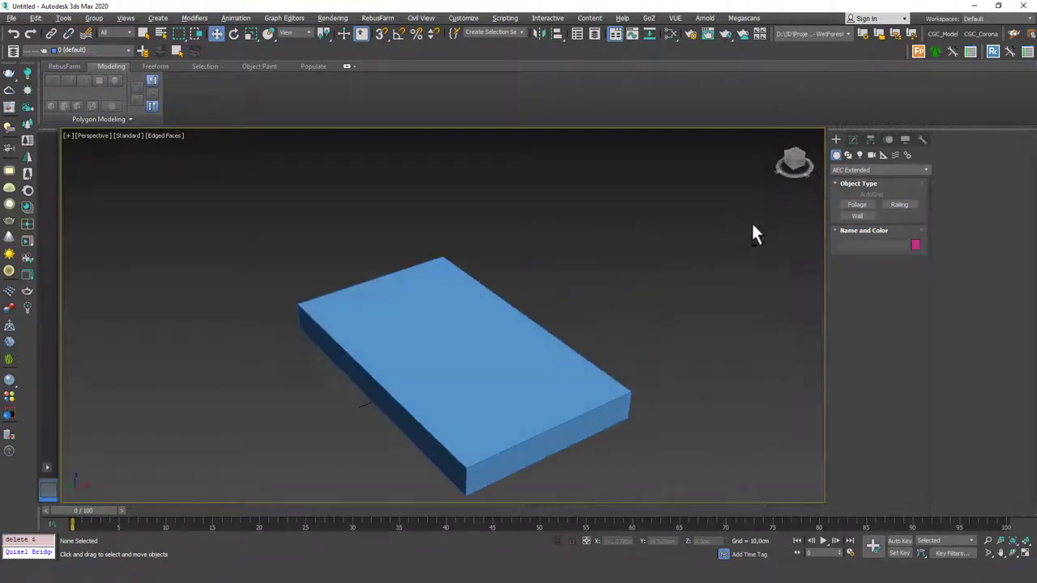
Step: Draw a snapped L-shaped line along three top corners of the box
left_click(847, 155)
left_click(857, 214)
key("s")
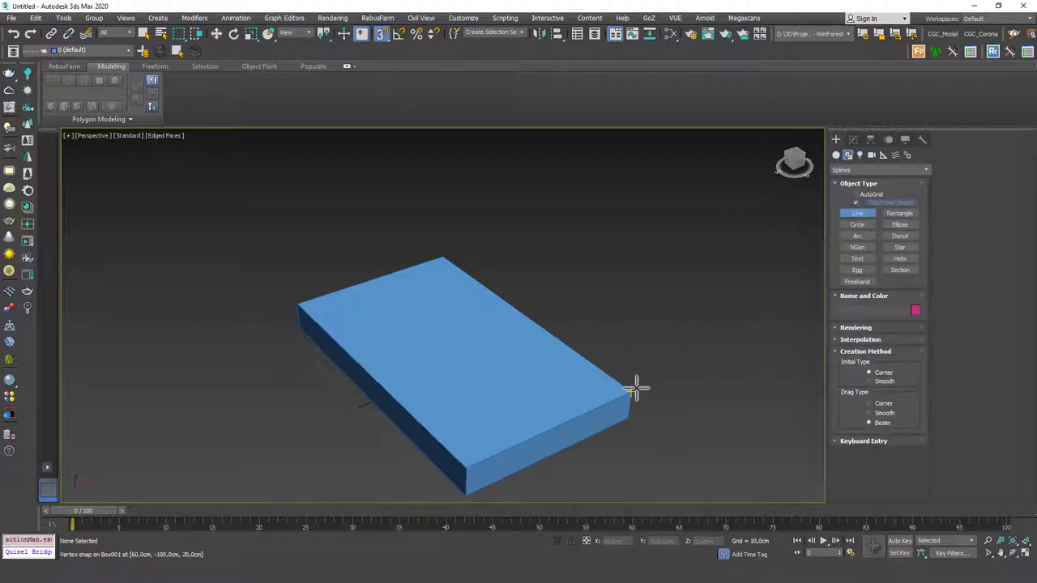
left_click(630, 392)
left_click(465, 467)
left_click(298, 306)
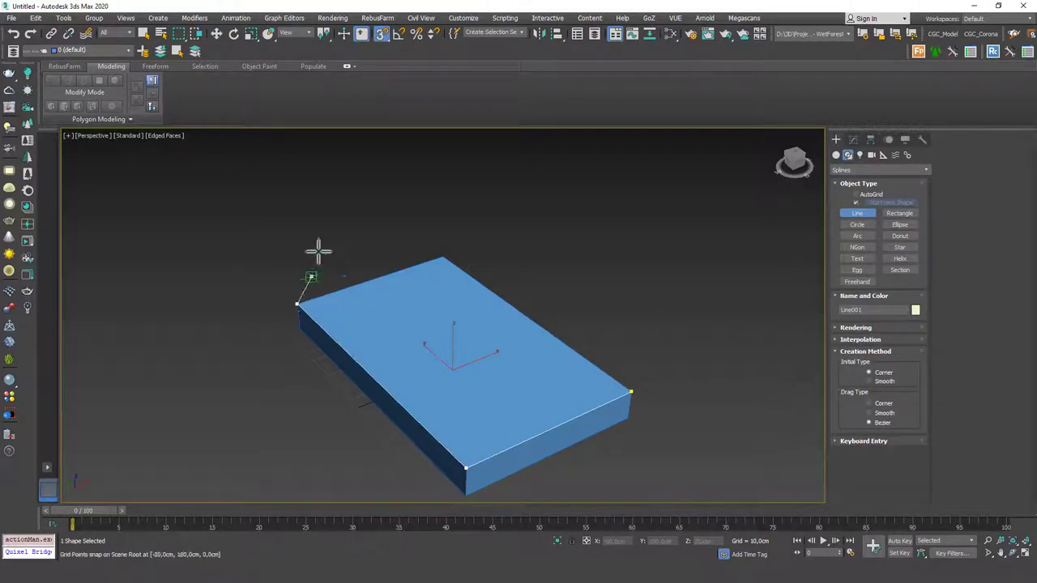
right_click(316, 250)
Step: Create an AEC Extended Railing that uses the L-shaped line as its path
left_click(836, 154)
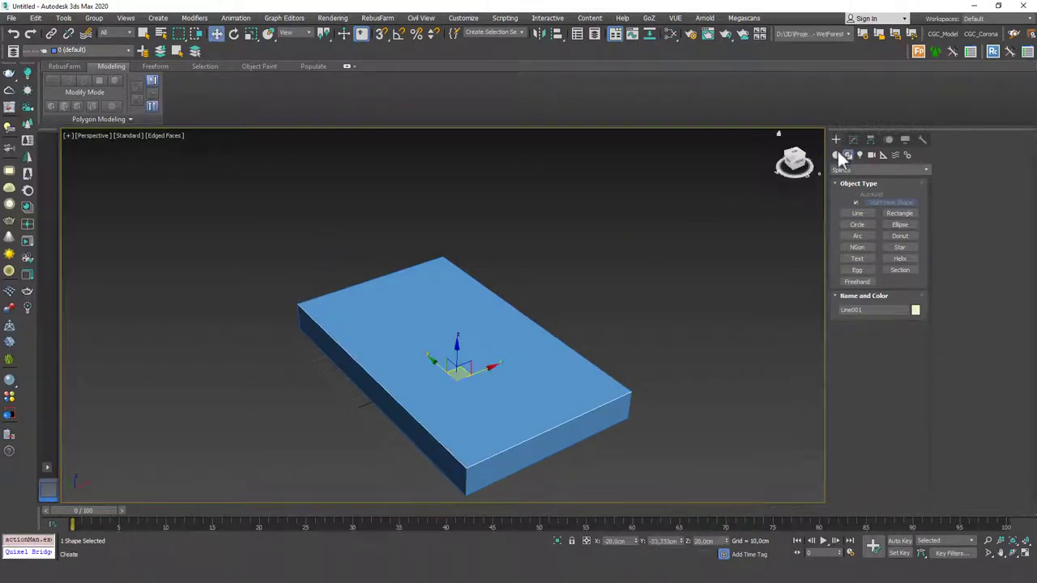
left_click(843, 170)
left_click(853, 171)
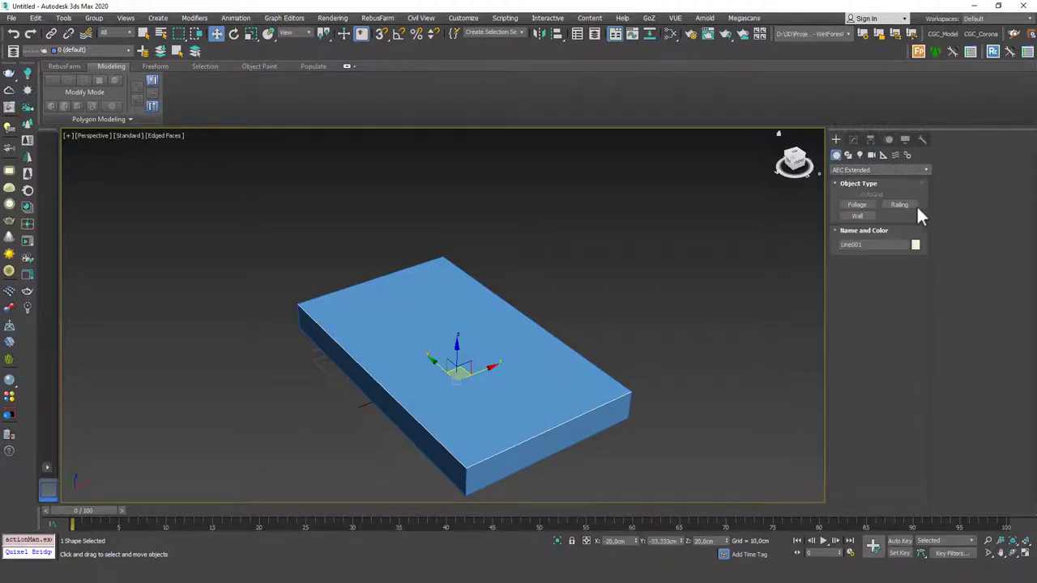
left_click(903, 204)
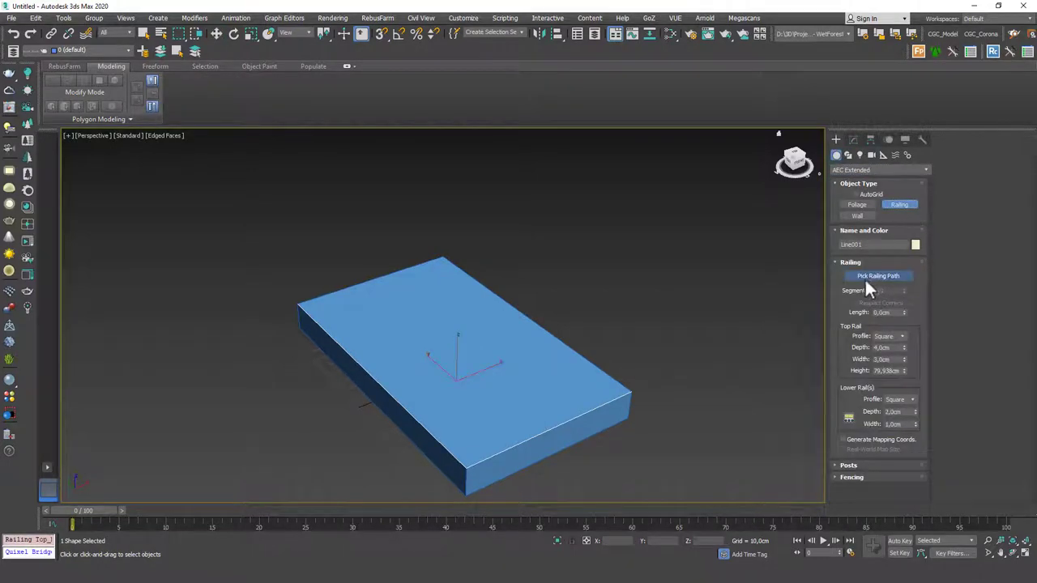
left_click(864, 277)
left_click(567, 422)
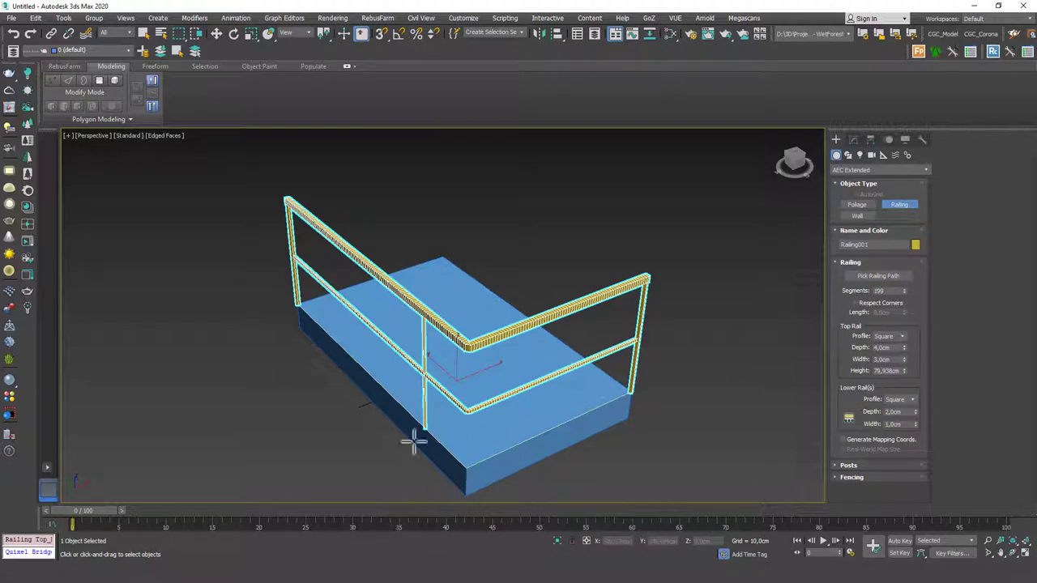
key("w")
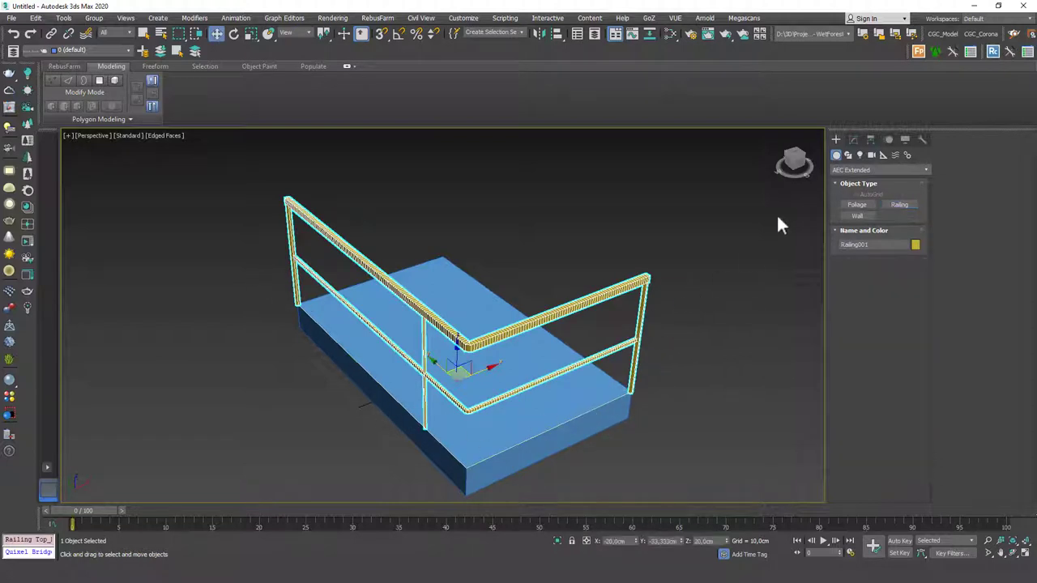
left_click(852, 140)
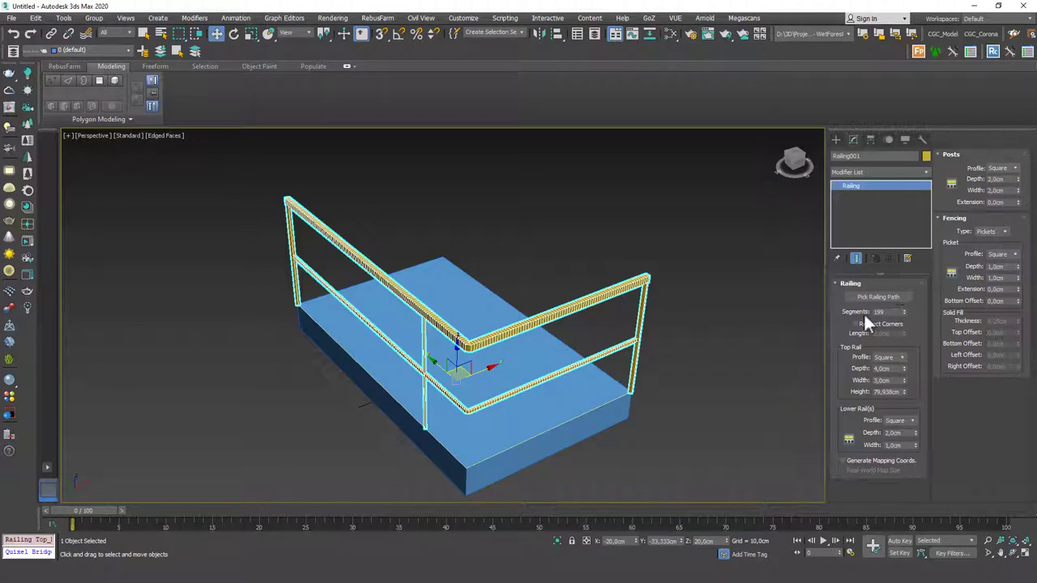
Step: Raise the railing's Segments count to about 118 so it follows the corner
right_click(904, 312)
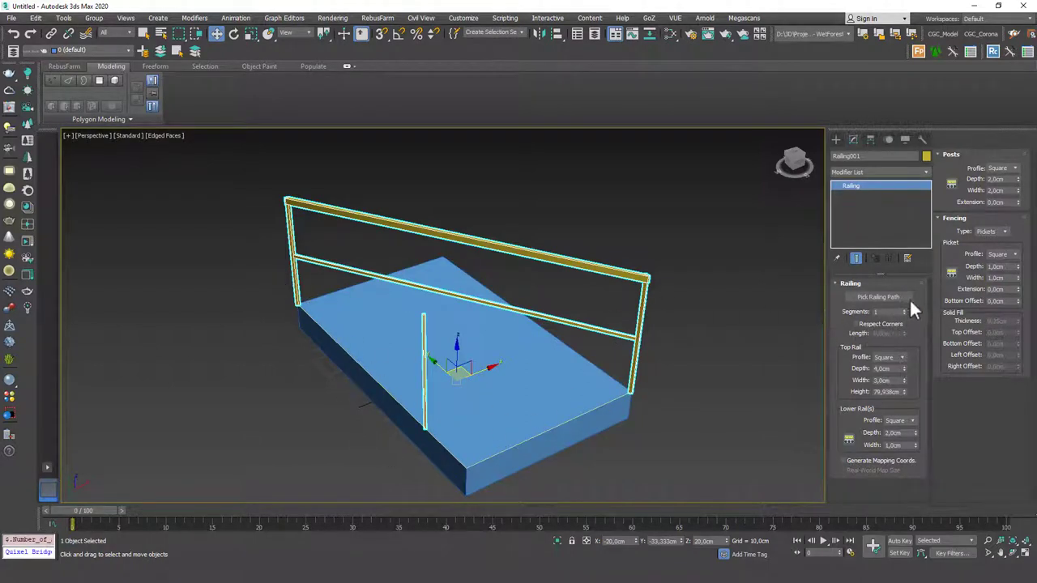
left_click_drag(905, 311, 852, 142)
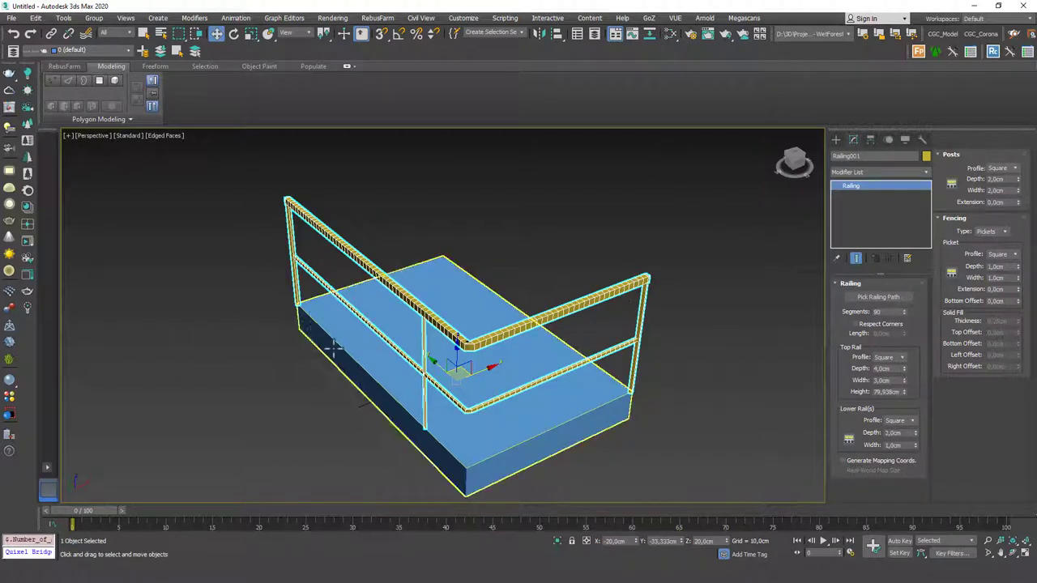
mouse_move(682, 322)
middle_mouse_down("alt")
mouse_move(667, 342)
mouse_move(656, 313)
mouse_move(667, 299)
middle_mouse_up("alt")
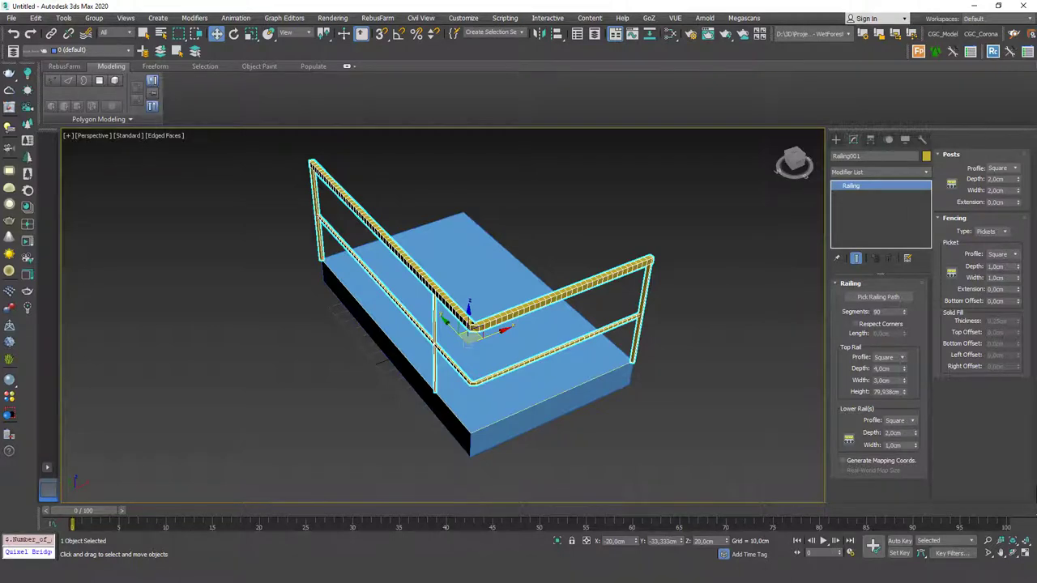
mouse_move(611, 251)
middle_mouse_down("alt")
mouse_move(645, 262)
mouse_move(613, 273)
mouse_move(604, 253)
middle_mouse_up("alt")
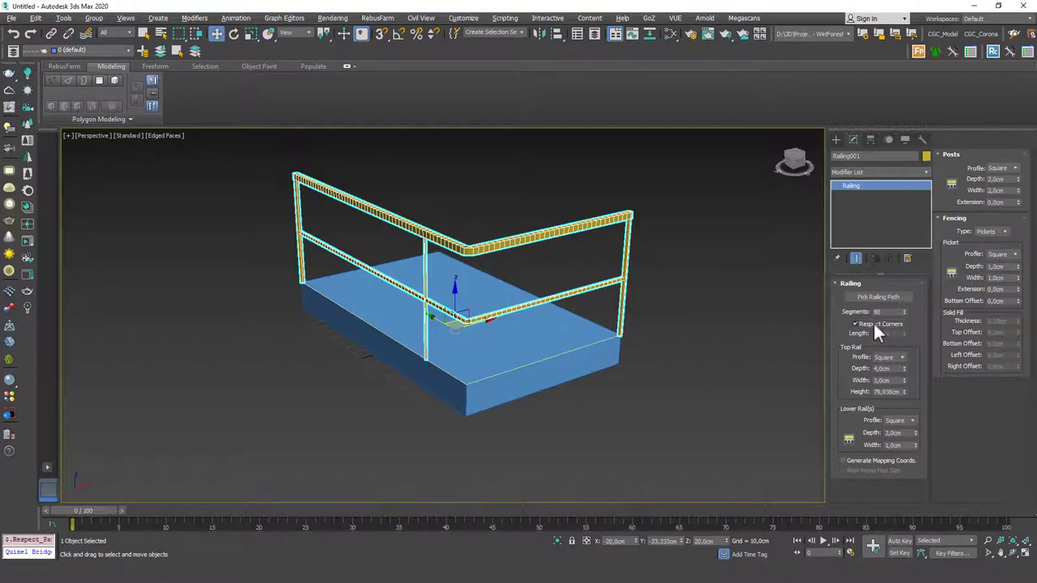
left_click_drag(903, 312, 898, 303)
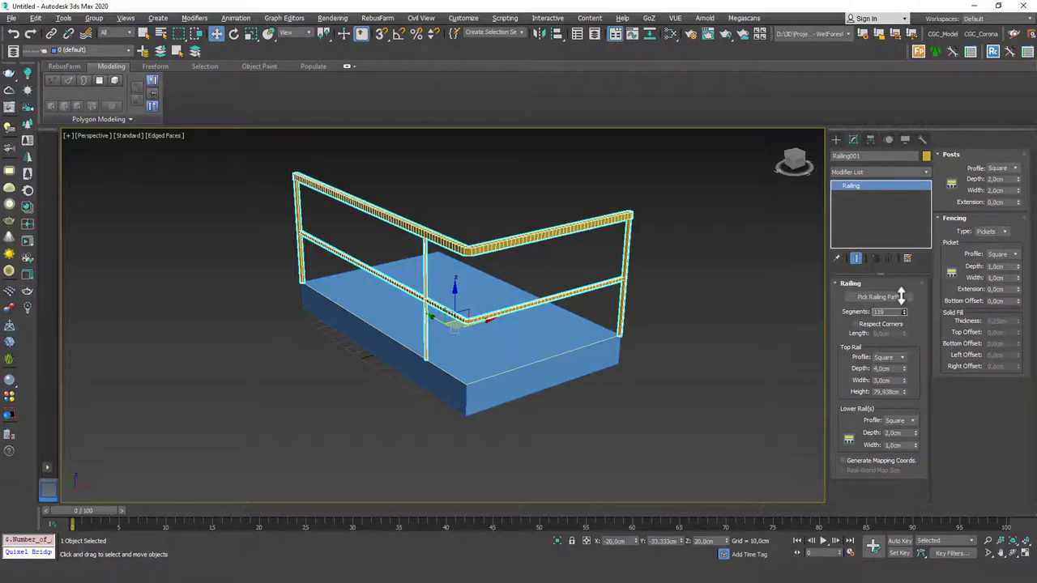
Step: Keep a square top rail, 7.12 cm deep, raised to 103.12 cm height
left_click(901, 358)
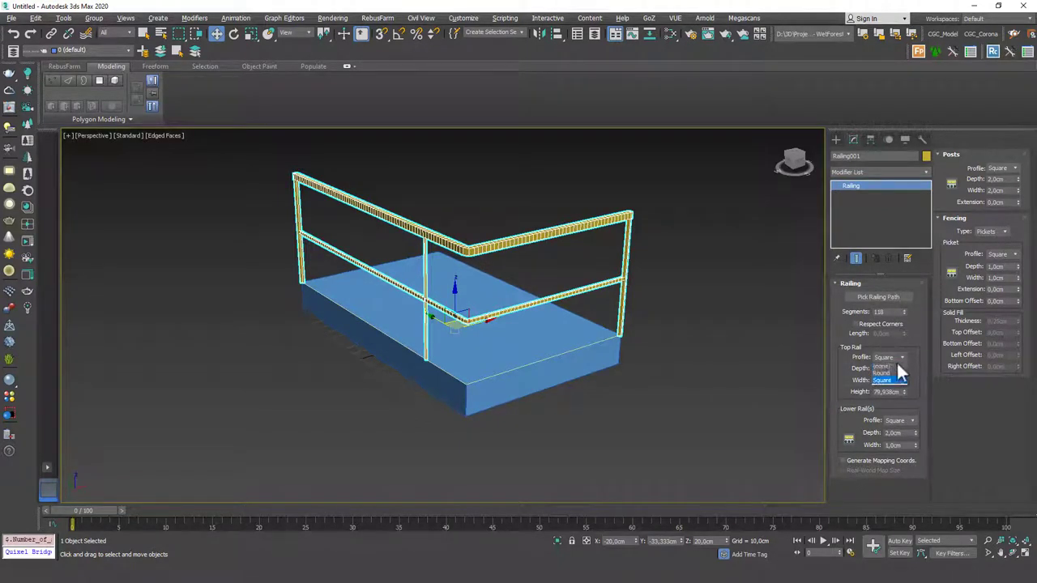
left_click(881, 375)
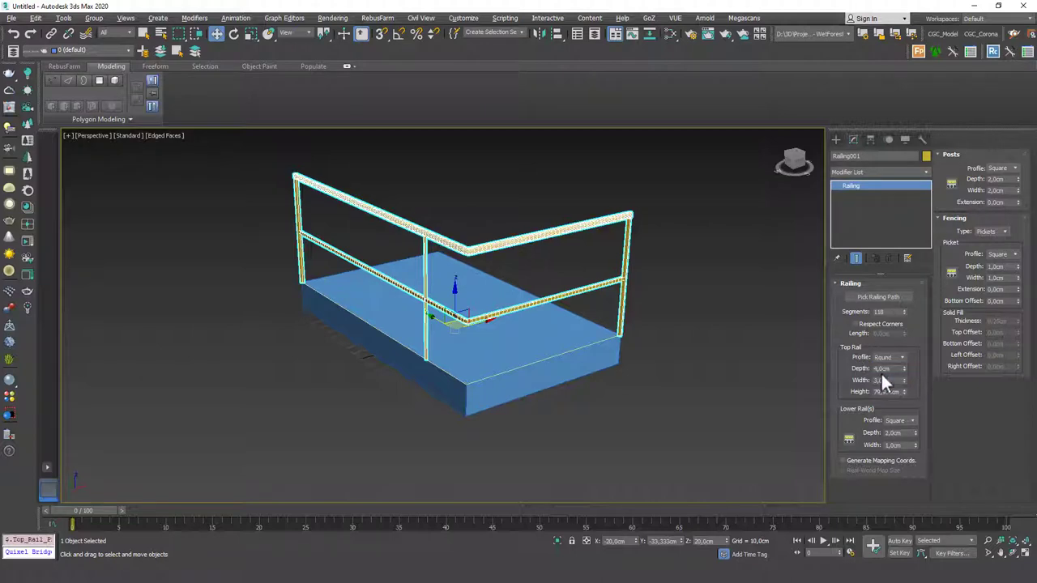
scroll(500, 225, "up", 3)
key("F4")
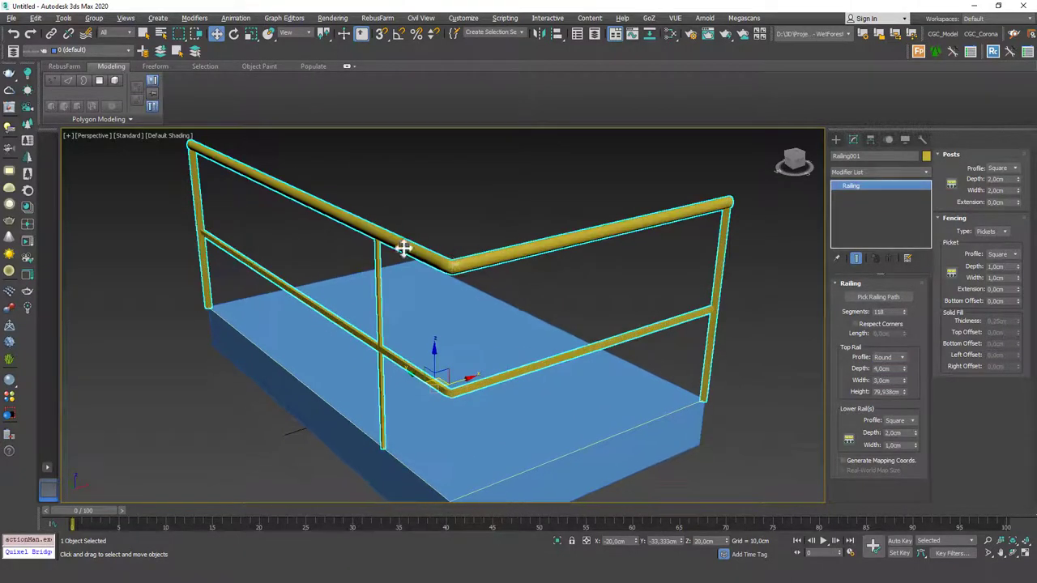
key("F4")
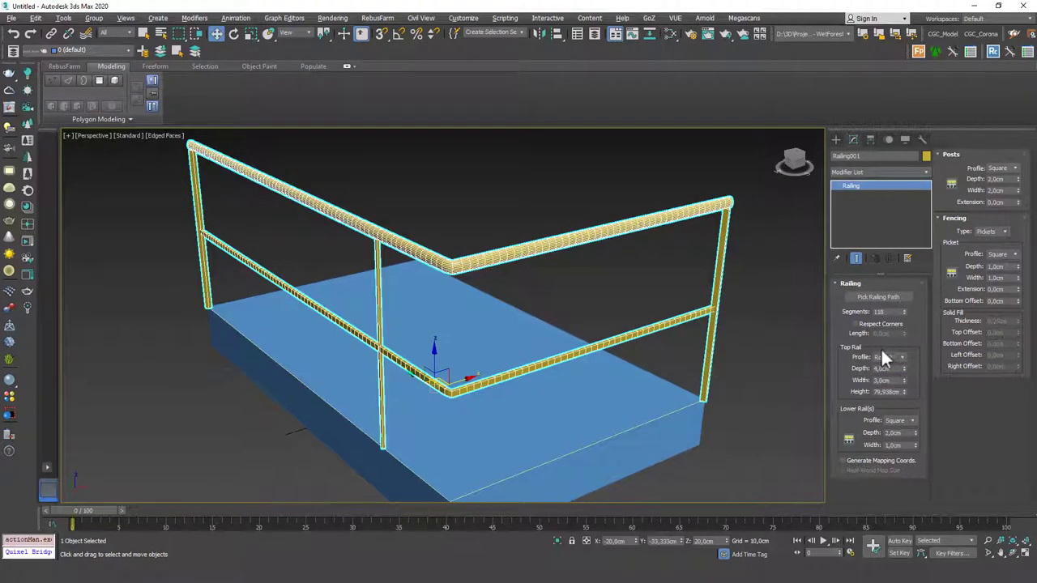
left_click(887, 357)
left_click(881, 379)
mouse_move(902, 369)
left_mouse_down()
mouse_move(904, 380)
mouse_move(907, 342)
left_mouse_up()
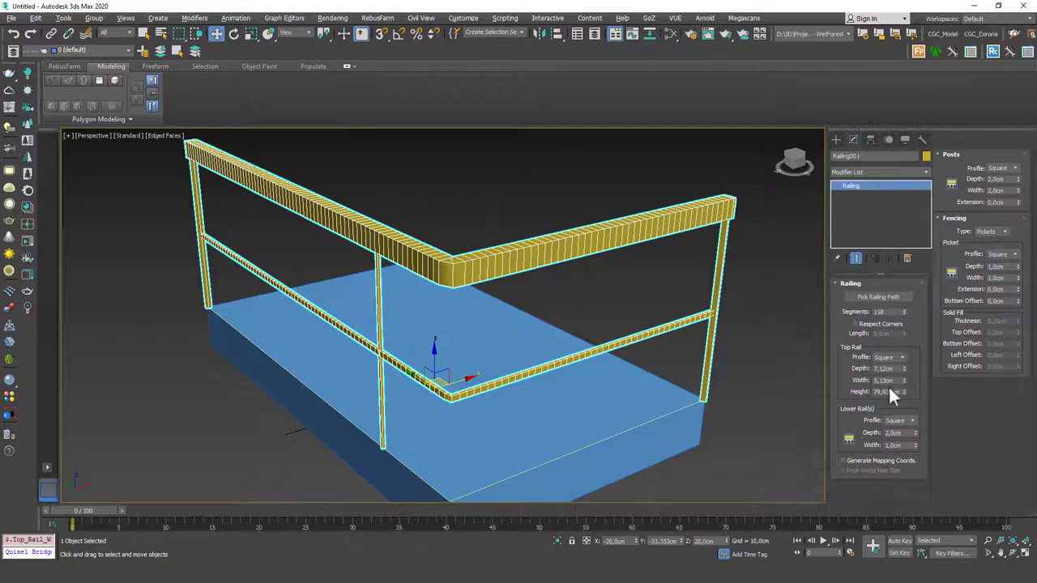
left_click_drag(903, 392, 849, 379)
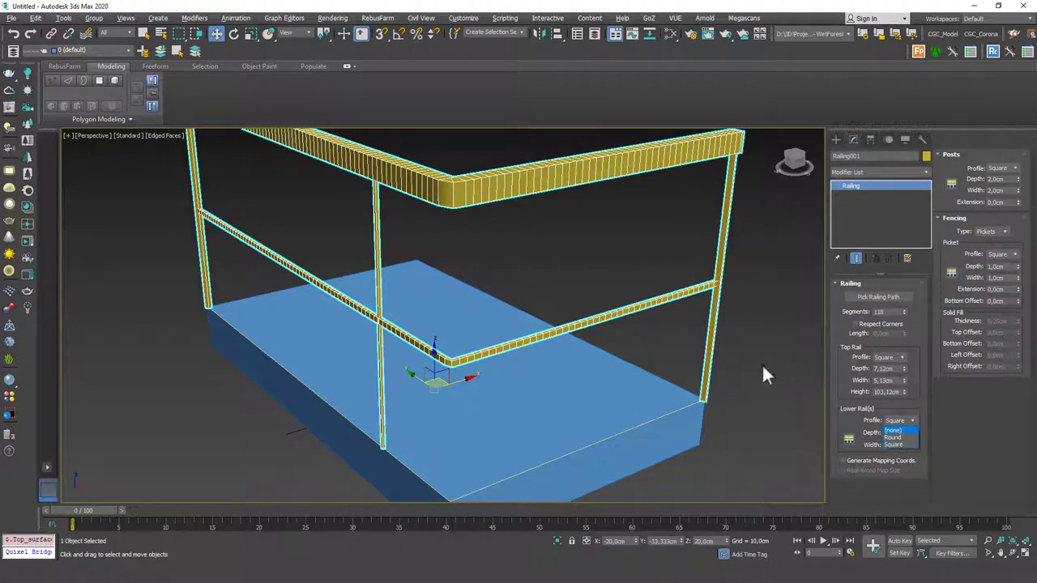
Step: Keep the lower rail square and thicken it to 3.32 × 1.89 cm
left_click(899, 437)
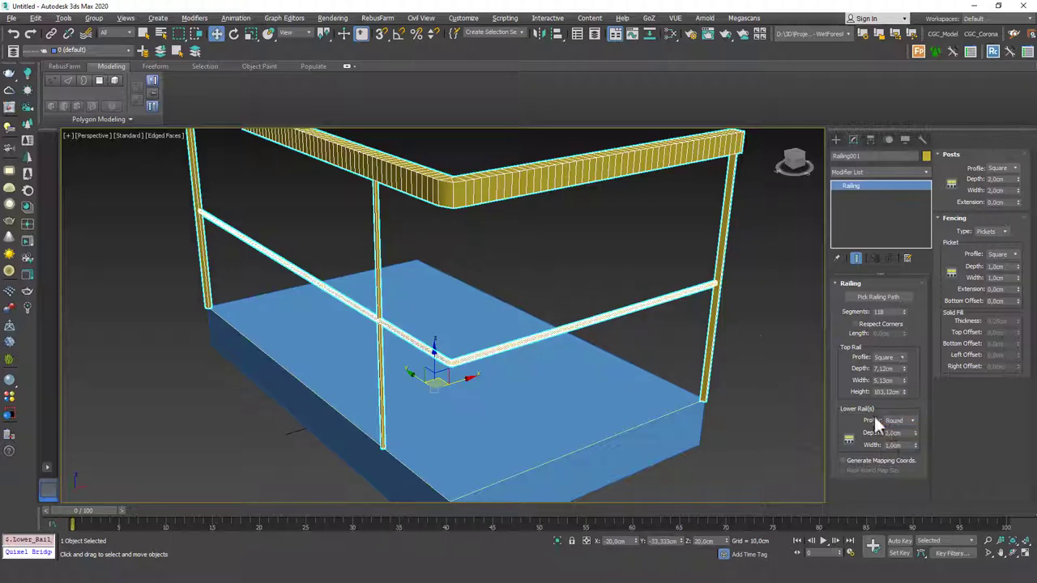
left_click(907, 421)
left_click(898, 435)
mouse_move(914, 432)
left_mouse_down()
mouse_move(915, 389)
mouse_move(914, 421)
left_mouse_up()
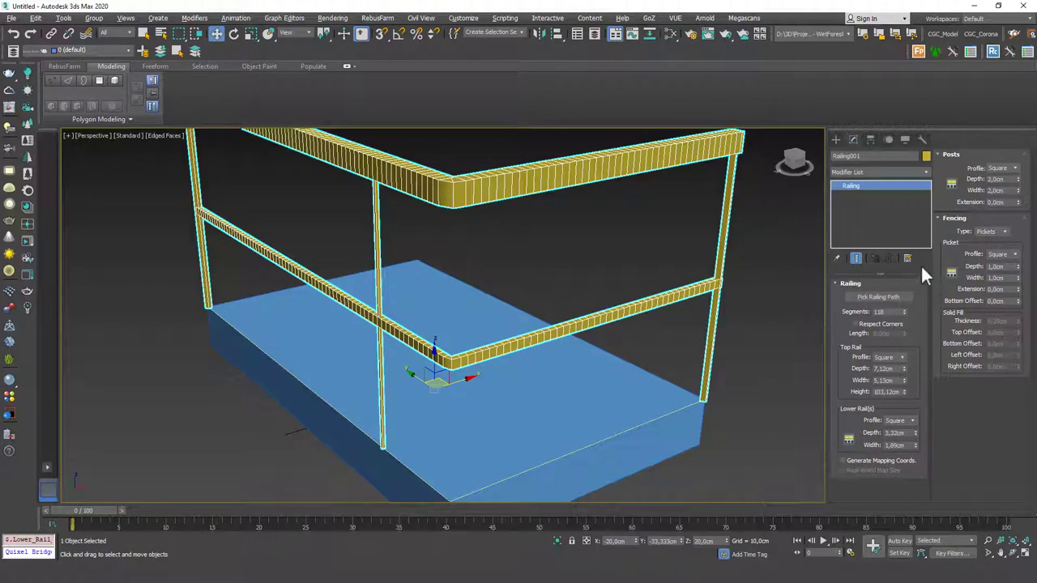
Step: Set three lower rails and increase the Post Spacing count
left_click(848, 439)
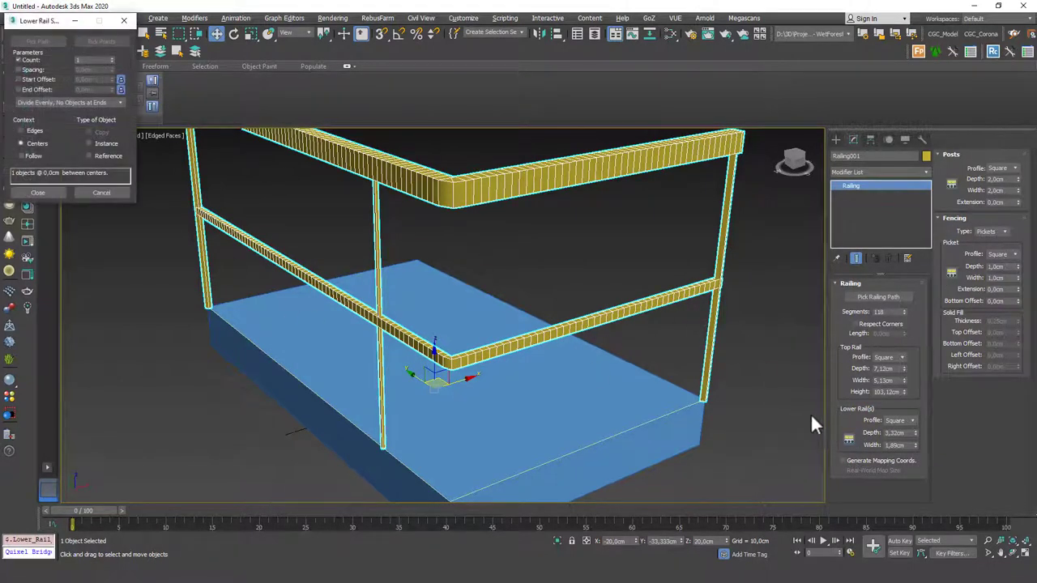
left_click(111, 58)
left_click(112, 58)
left_click(61, 192)
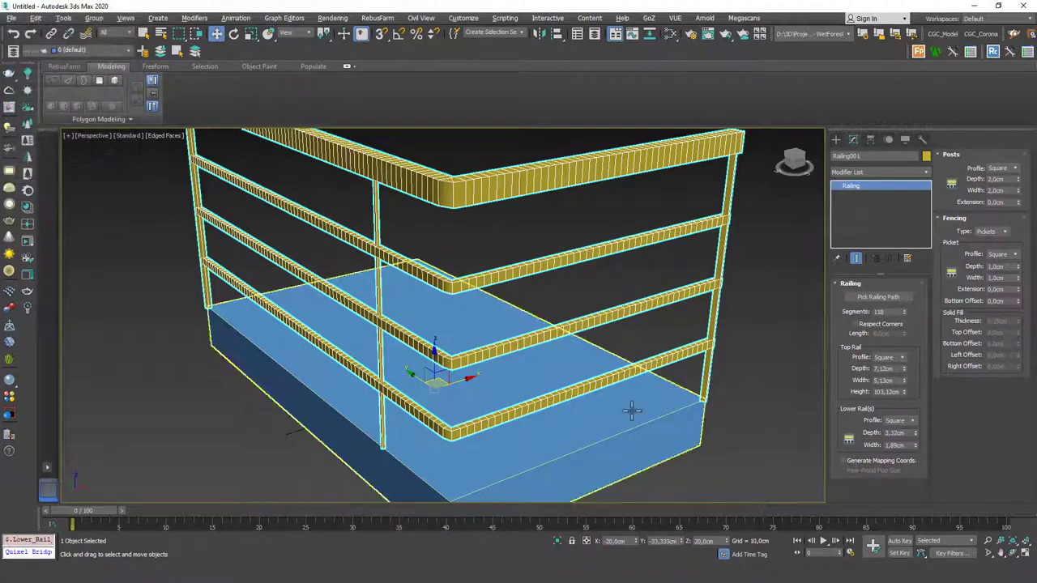
left_click(953, 184)
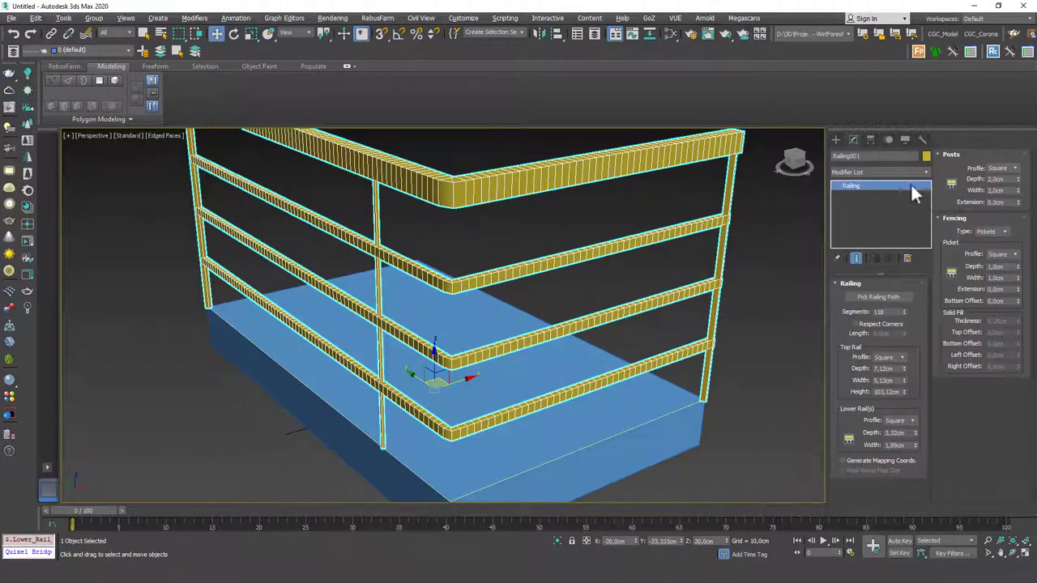
left_click(111, 58)
left_click(112, 58)
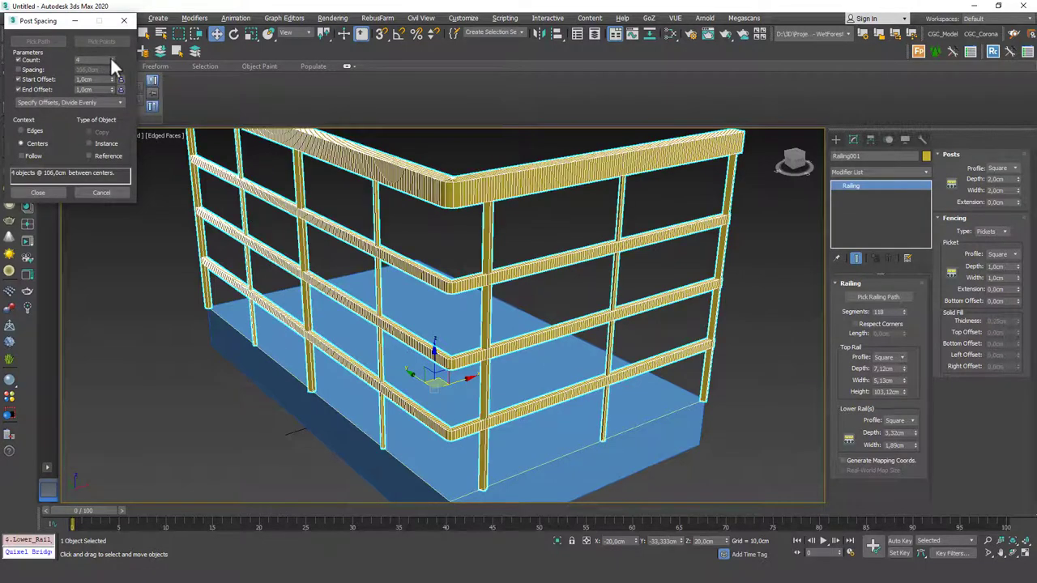
left_click(112, 59)
left_click(38, 192)
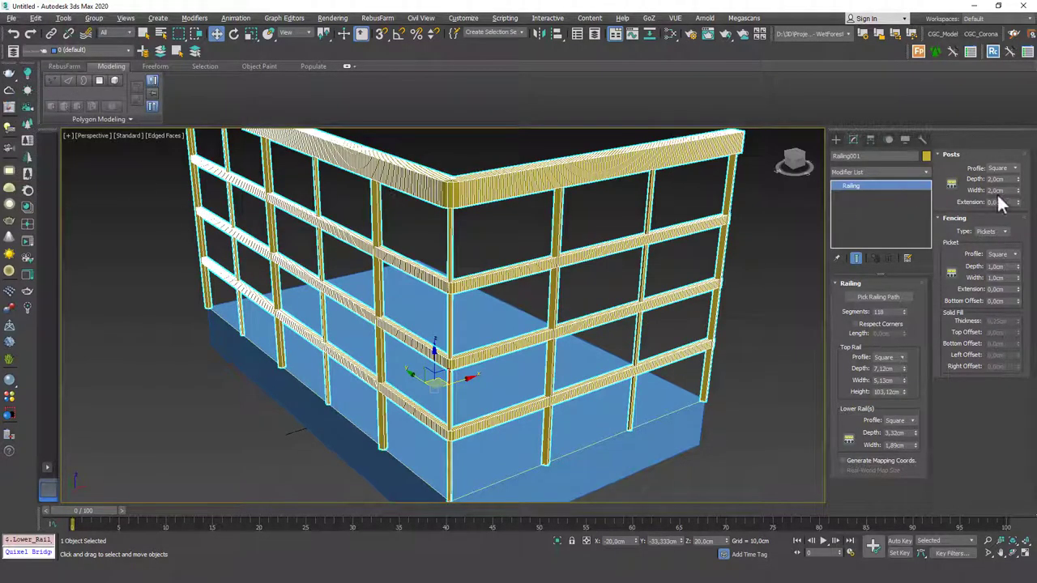
Step: Make posts 3.28 cm square and extend them about 22.8 cm above the top rail
mouse_move(1018, 178)
left_mouse_down()
mouse_move(1027, 194)
mouse_move(1022, 154)
left_mouse_up()
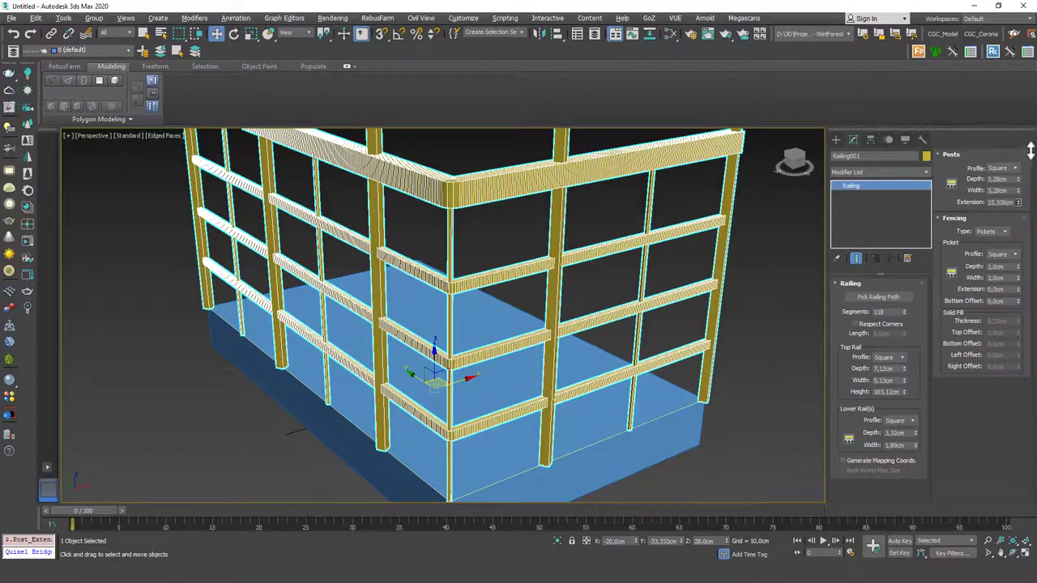
mouse_move(743, 197)
middle_mouse_down("alt")
mouse_move(497, 297)
mouse_move(537, 283)
middle_mouse_up("alt")
scroll(537, 283, "down", 3)
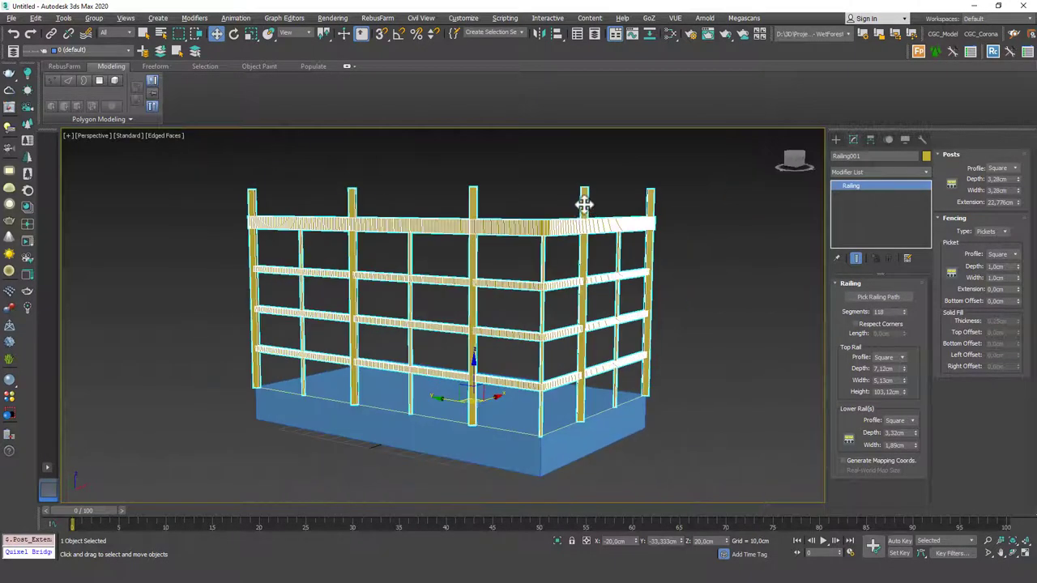
Step: Increase the Picket Spacing count for more pickets
left_click(952, 223)
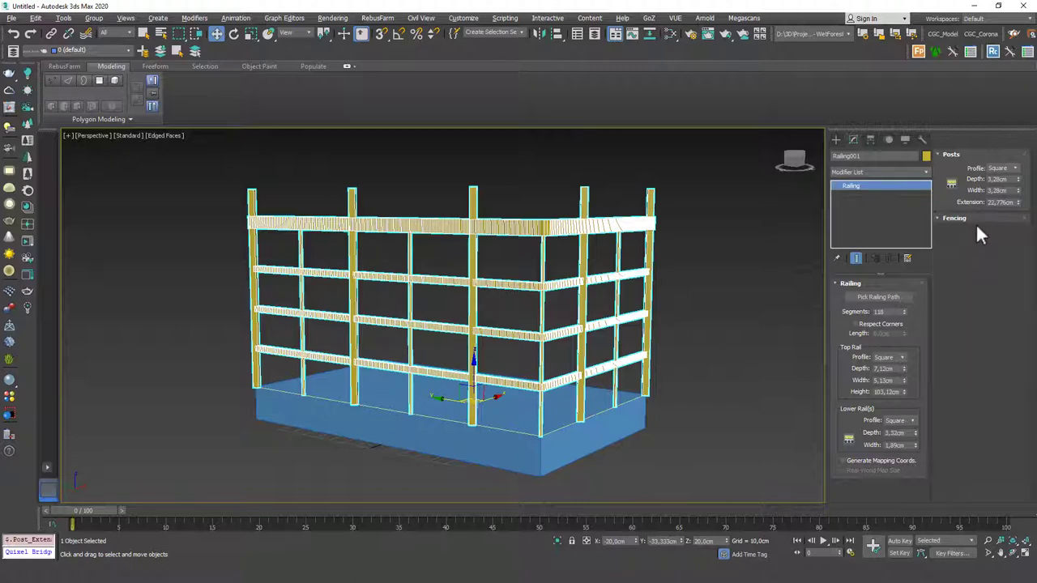
left_click(972, 220)
left_click(951, 273)
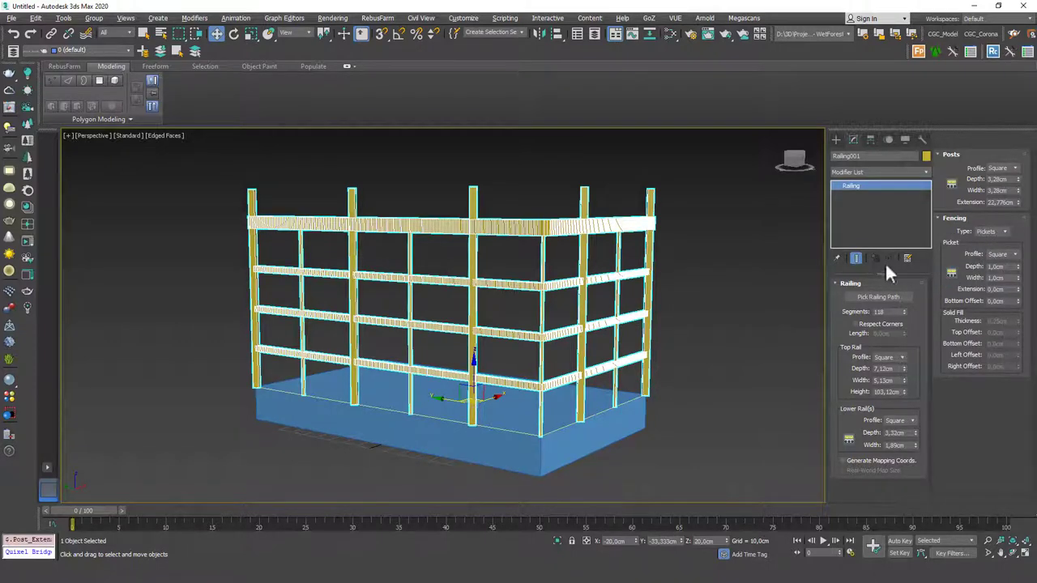
left_click(112, 59)
left_click(112, 58)
left_click(112, 58)
left_click(112, 58)
left_click(112, 59)
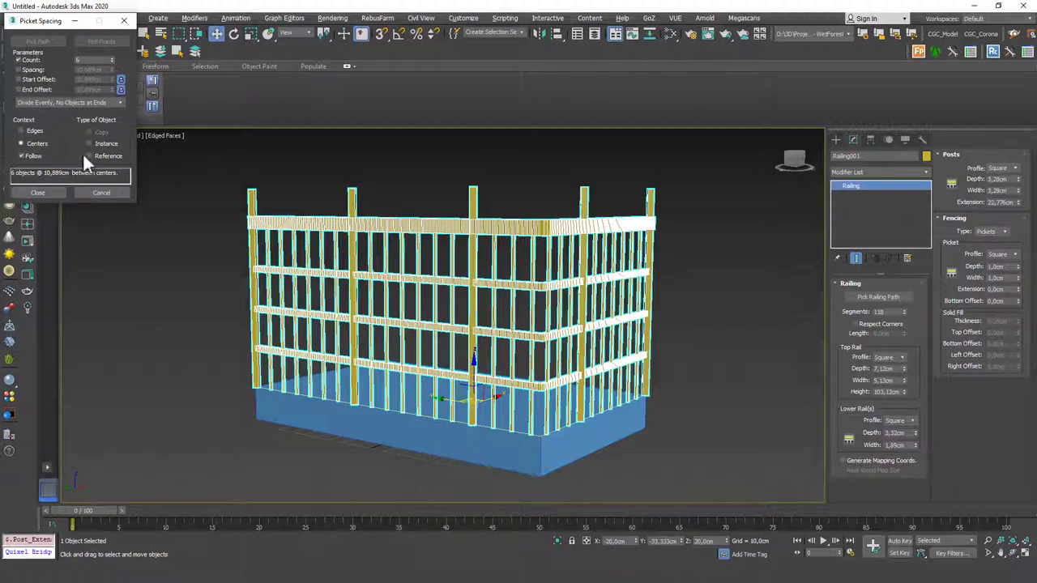
left_click(48, 192)
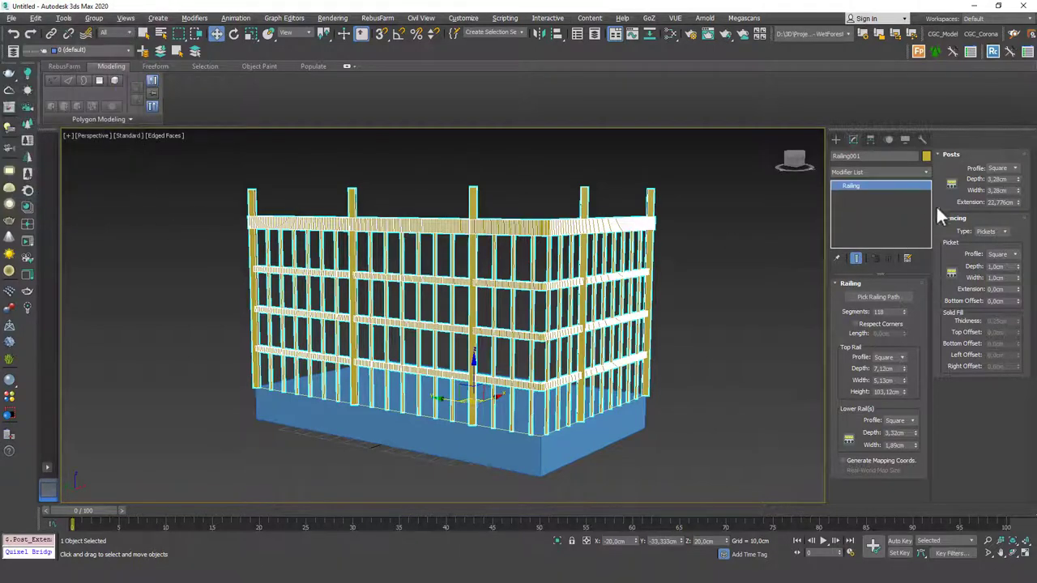
Step: Thicken pickets to 2.9 cm deep and 1.74 cm wide, and turn off Edged Faces
mouse_move(1017, 267)
left_mouse_down()
mouse_move(1015, 176)
mouse_move(1017, 278)
mouse_move(1018, 231)
left_mouse_up()
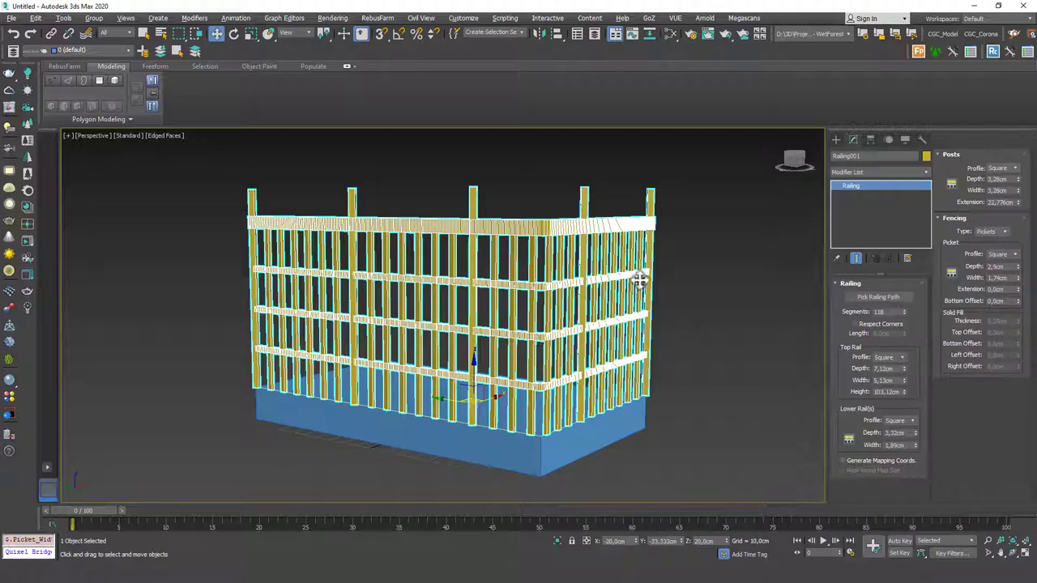
mouse_move(595, 261)
middle_mouse_down("alt")
mouse_move(458, 359)
mouse_move(478, 357)
middle_mouse_up("alt")
key("F4")
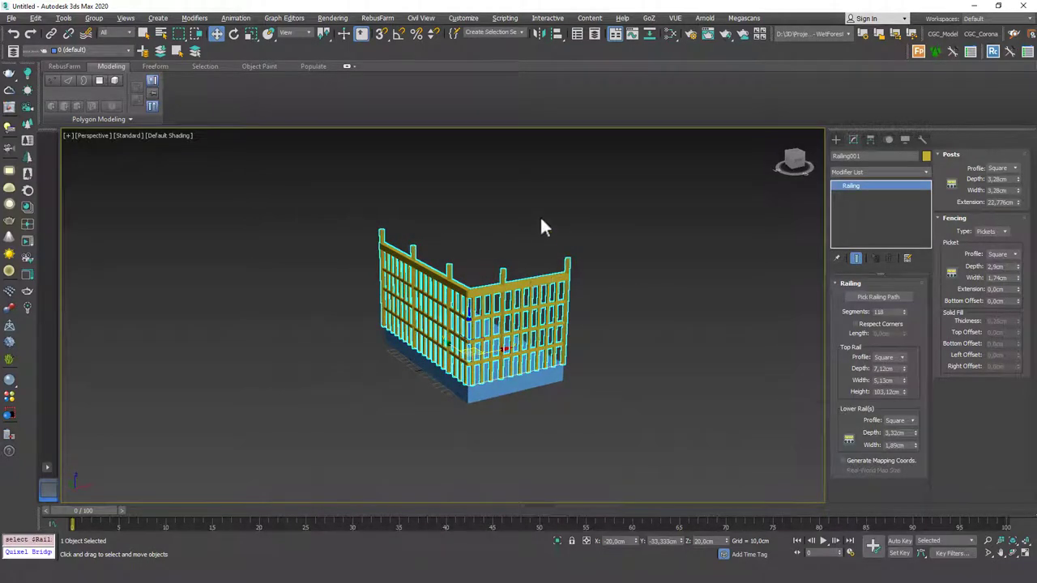
Step: Delete the picket railing, leaving only the blue box, and orbit around it
key("Delete")
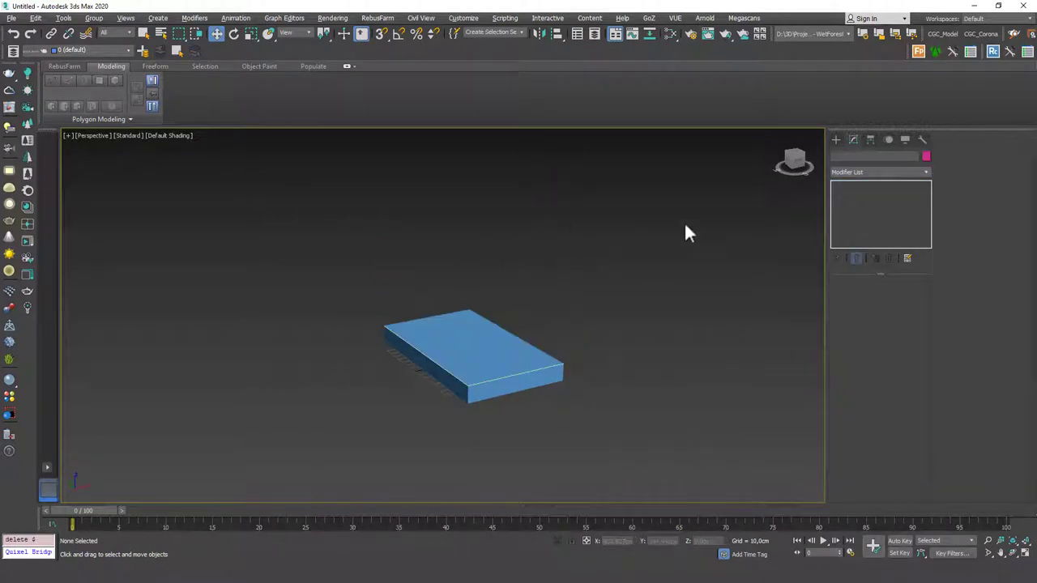
mouse_move(577, 263)
middle_mouse_down("alt")
mouse_move(592, 287)
mouse_move(567, 271)
mouse_move(543, 278)
middle_mouse_up("alt")
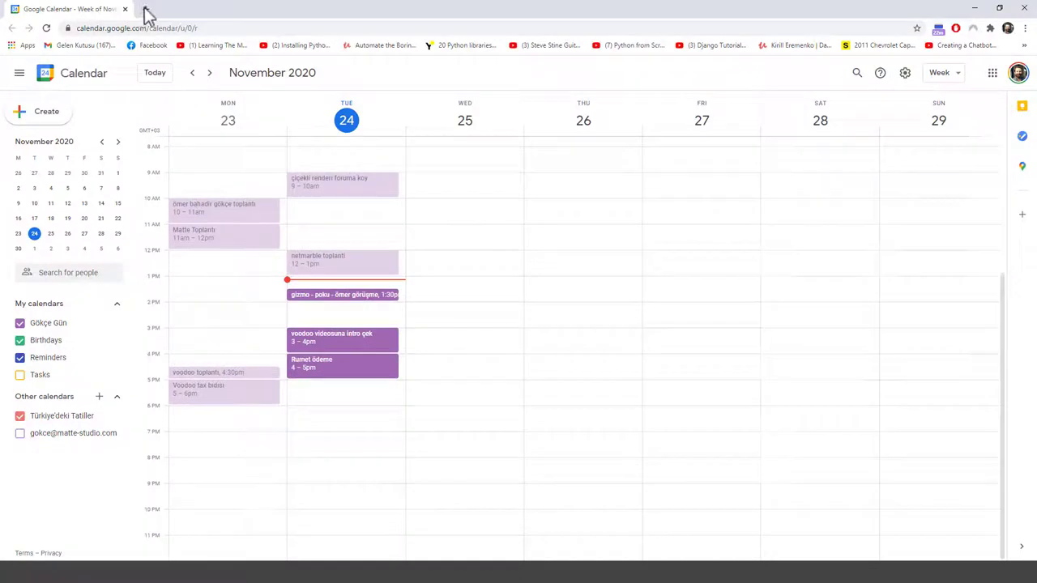
Step: Search 'itoo software', view the RailClone product page on itoosoft.com, then minimize Chrome
left_click(144, 9)
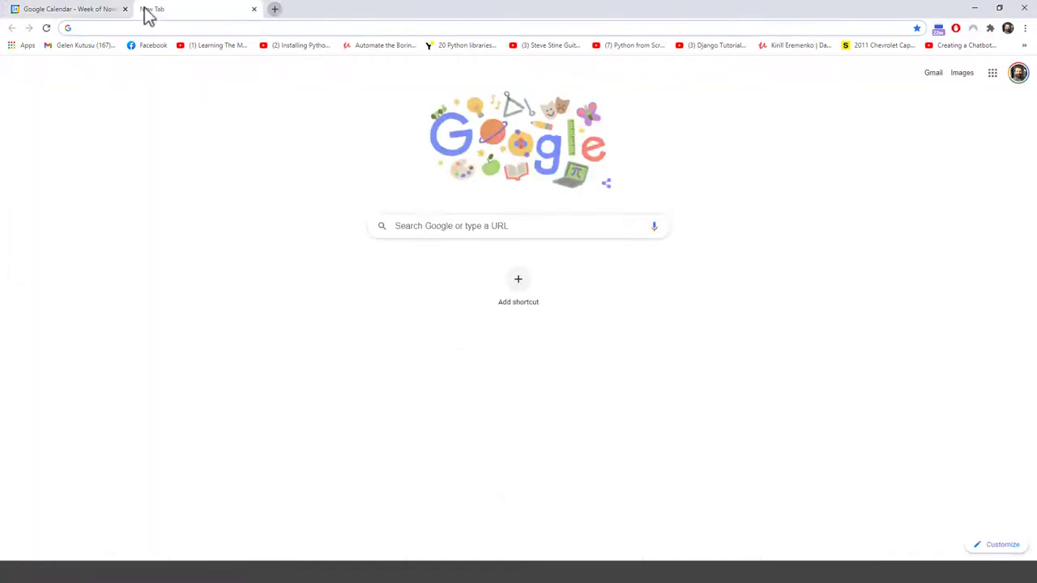
type("itoo")
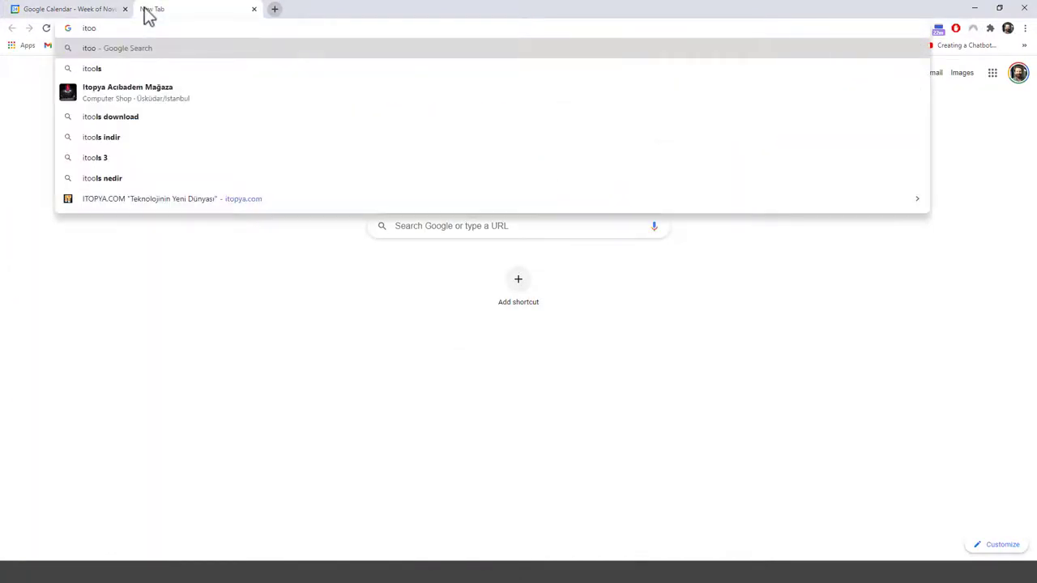
type(" software")
key("Return")
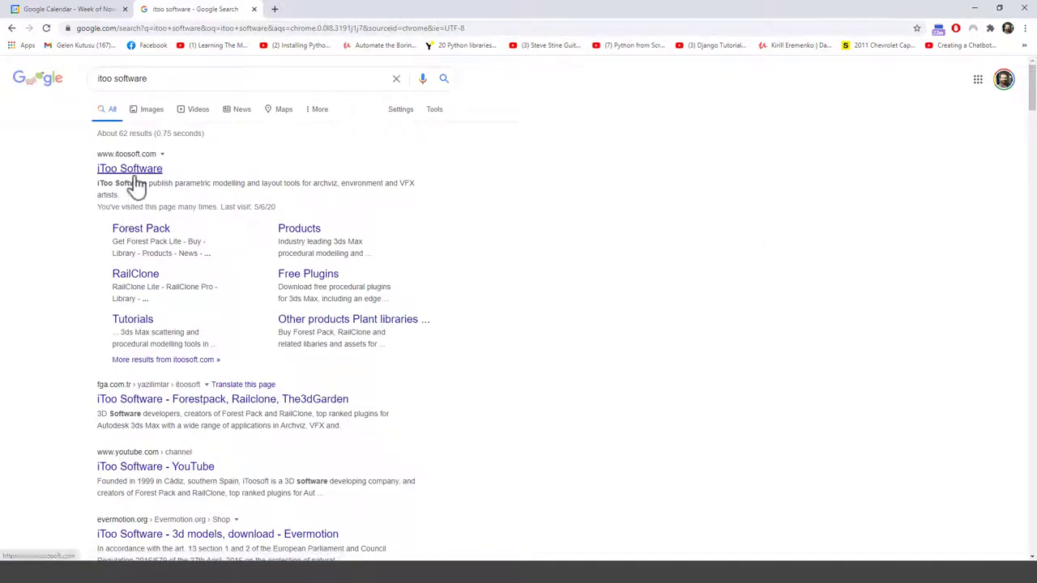
left_click(132, 170)
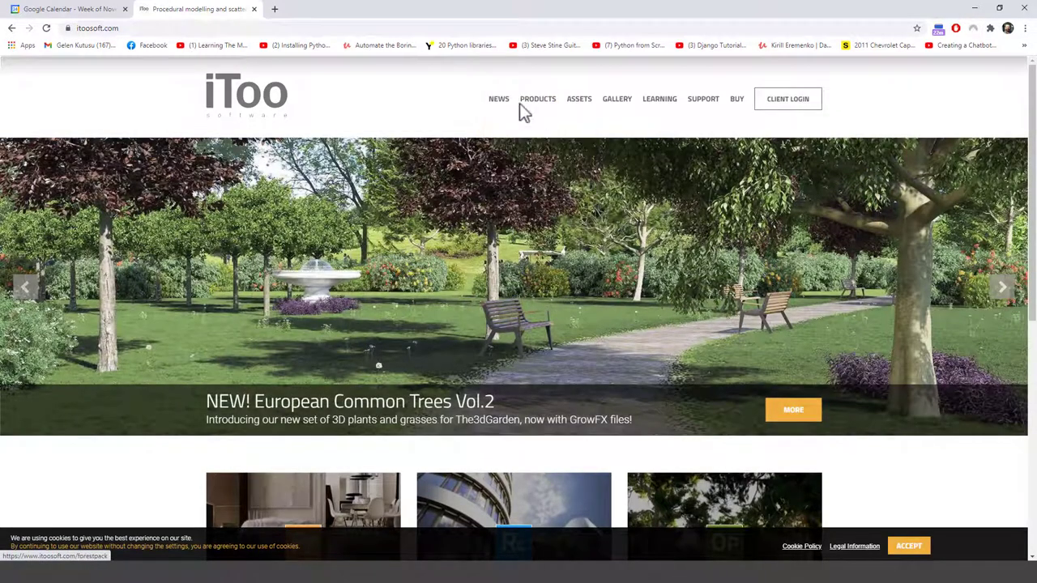
left_click(510, 146)
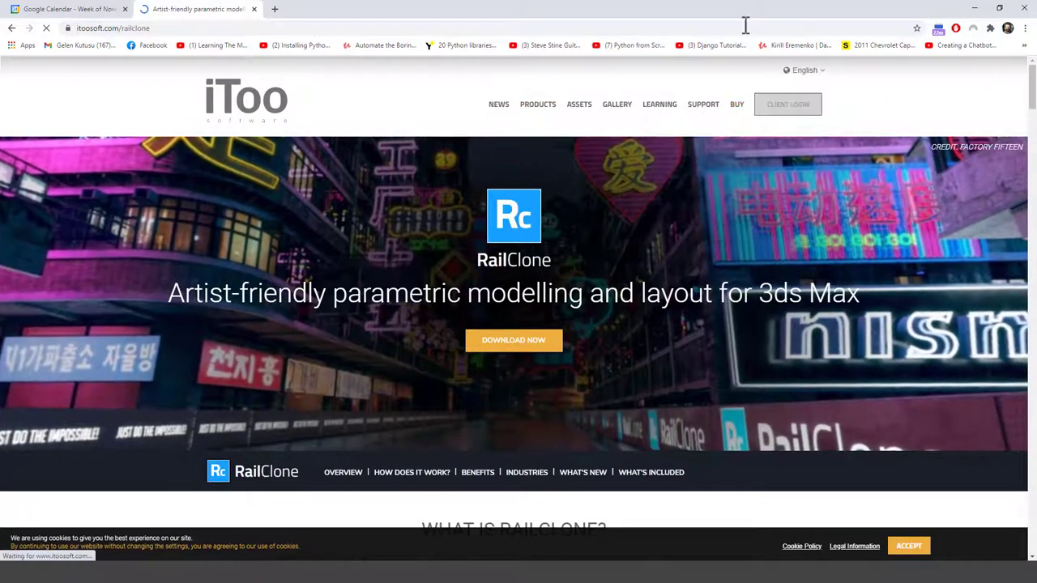
left_click(973, 7)
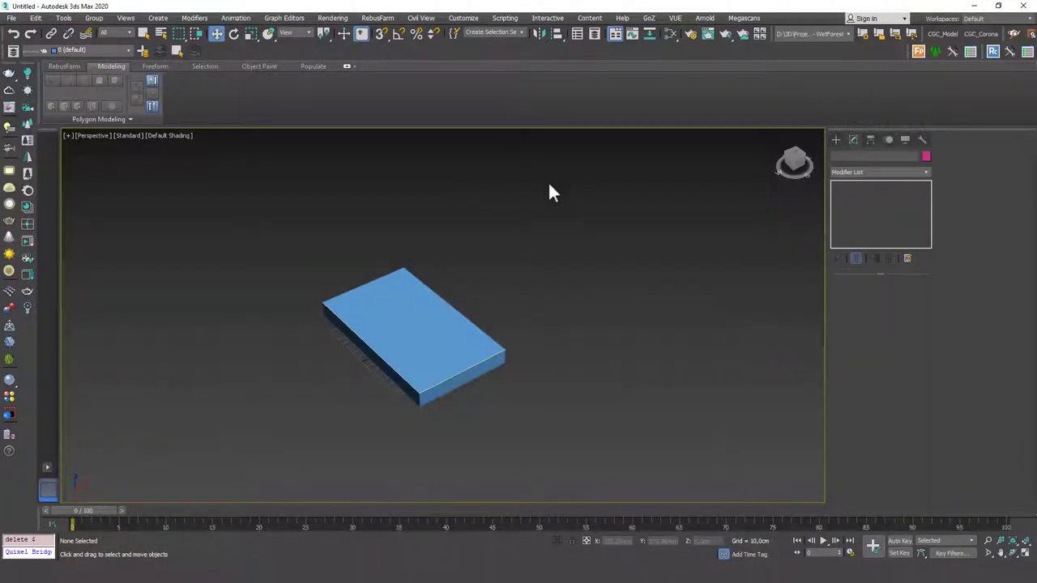
Step: Create RailClone Pro from the Itoo Software category, dismiss its notices, and place RailClone001 beside the box
left_click(835, 139)
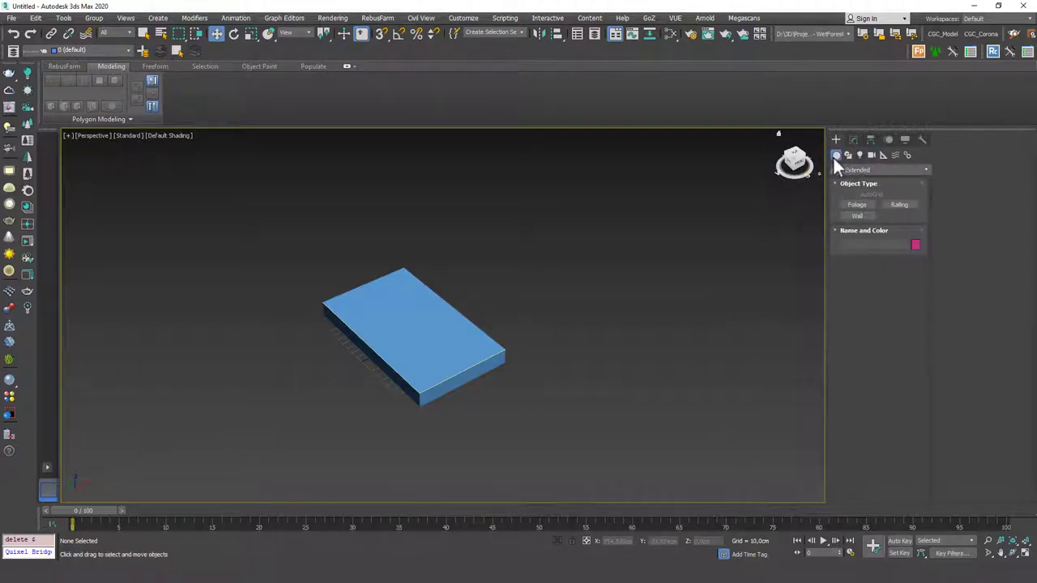
left_click(845, 170)
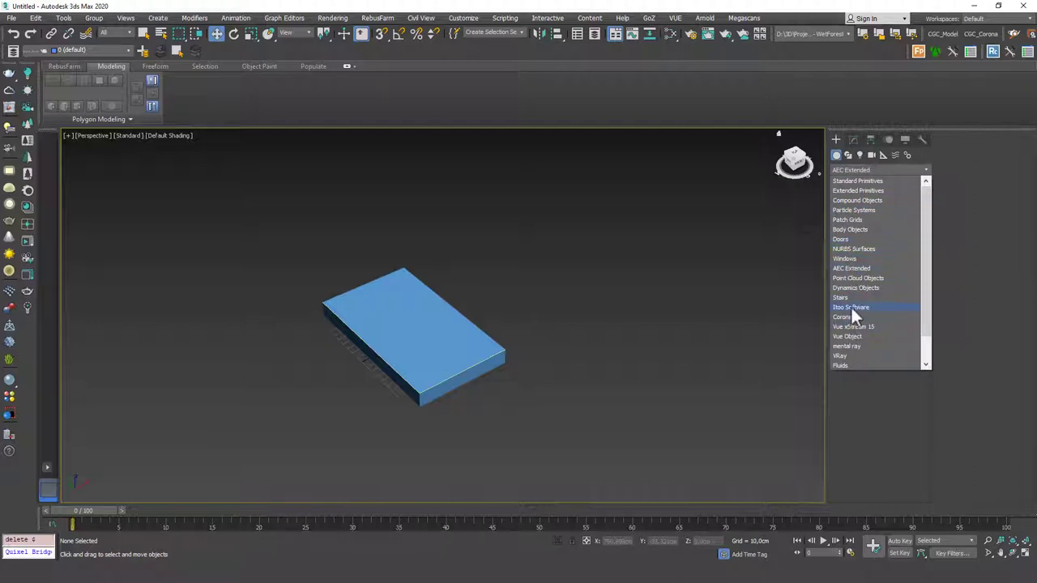
left_click(850, 308)
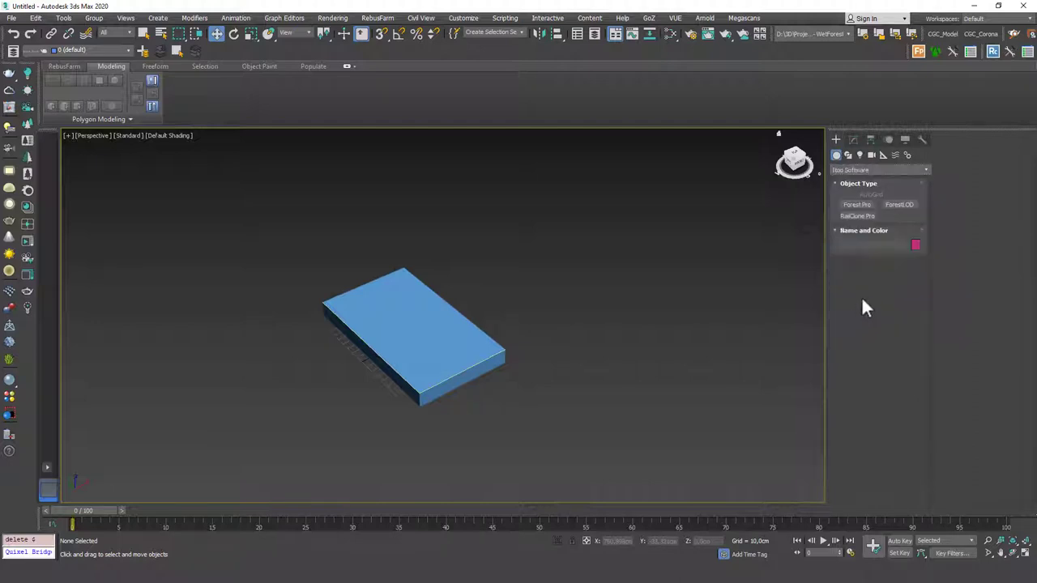
left_click(857, 215)
left_click(569, 311)
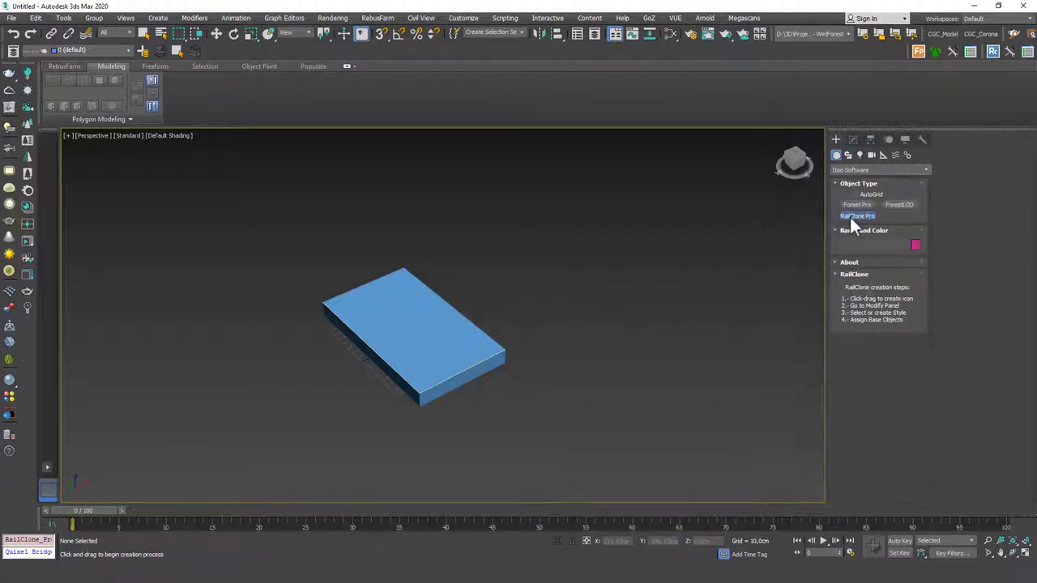
left_click(854, 215)
left_click(594, 316)
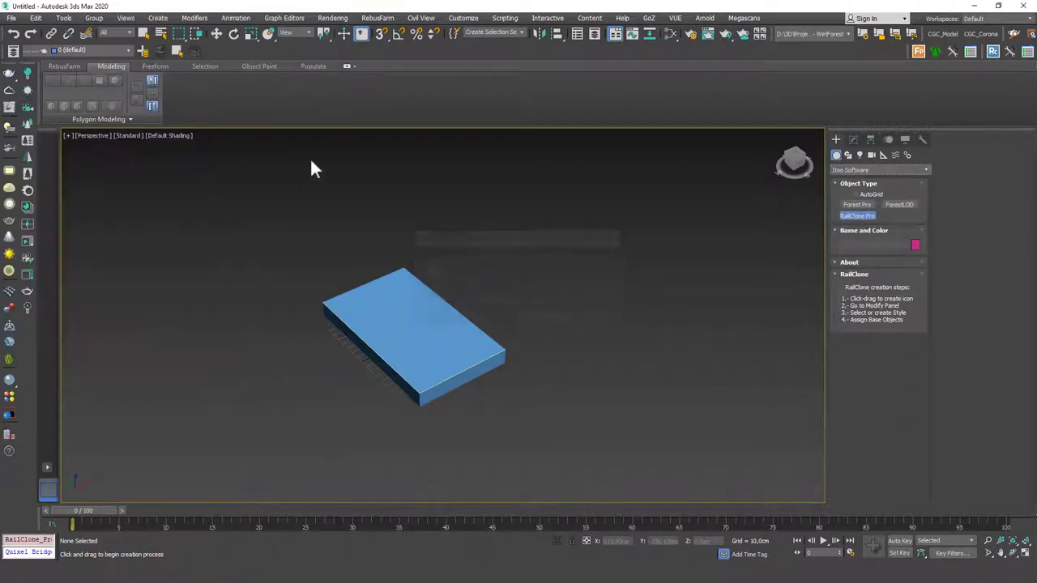
left_click_drag(581, 339, 595, 354)
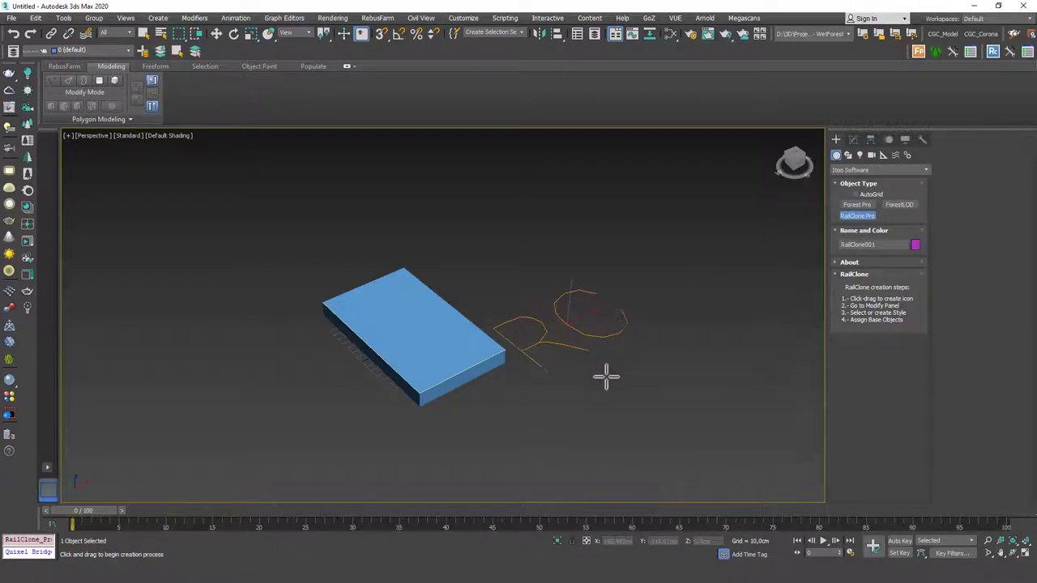
key("w")
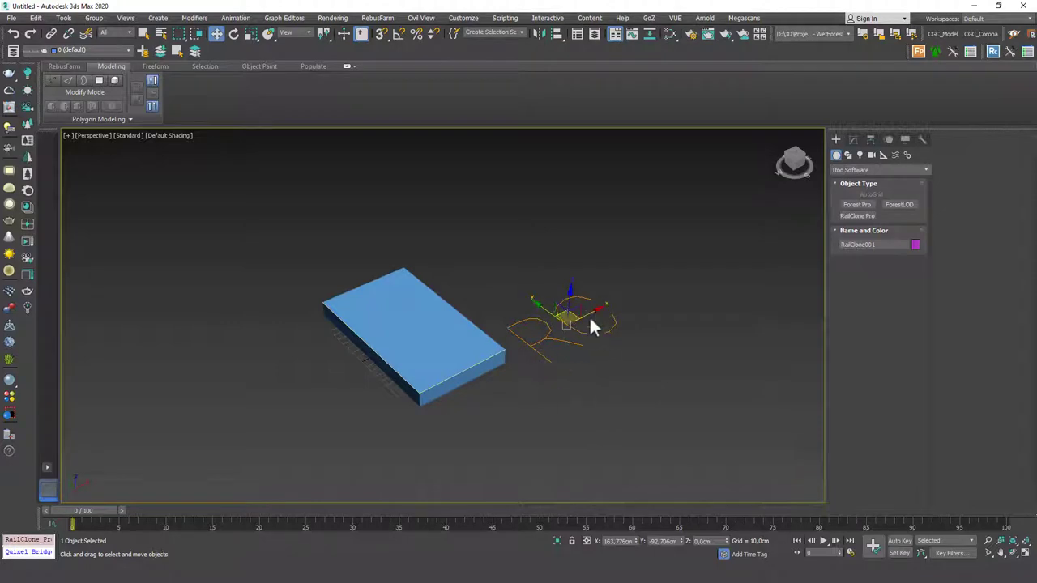
left_click(852, 139)
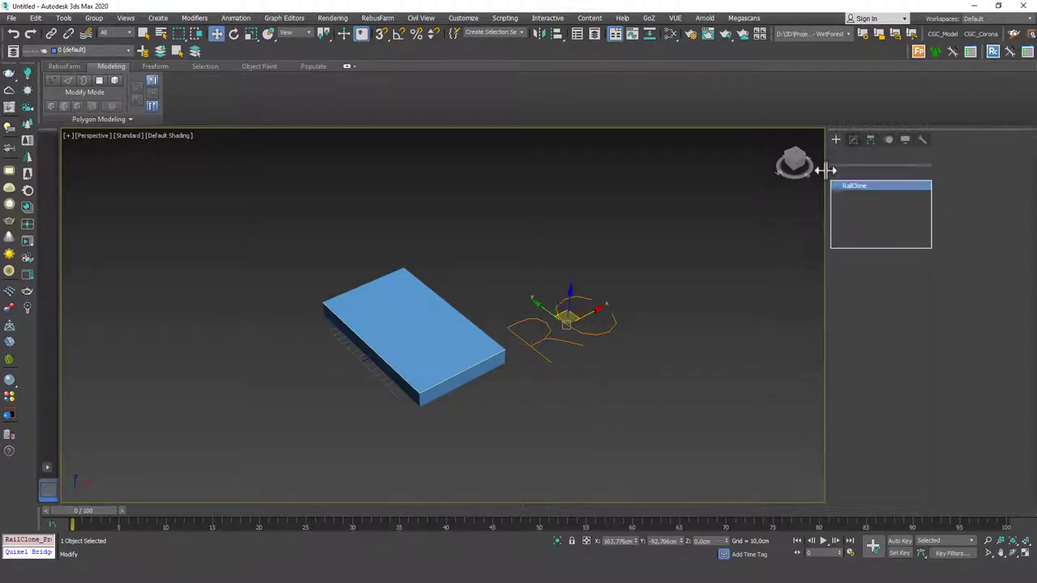
left_click(870, 157)
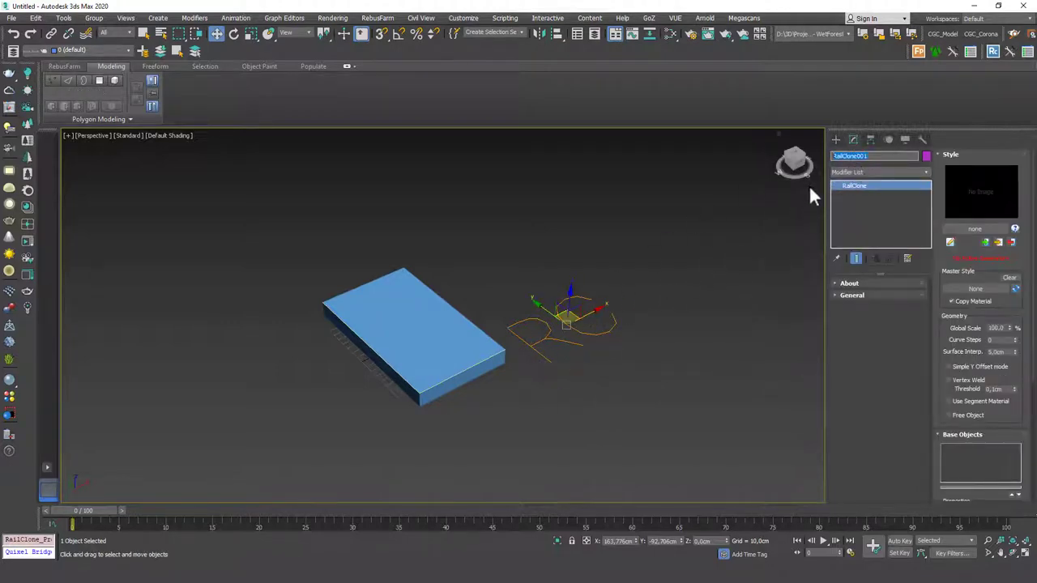
left_click(952, 154)
left_click(876, 318)
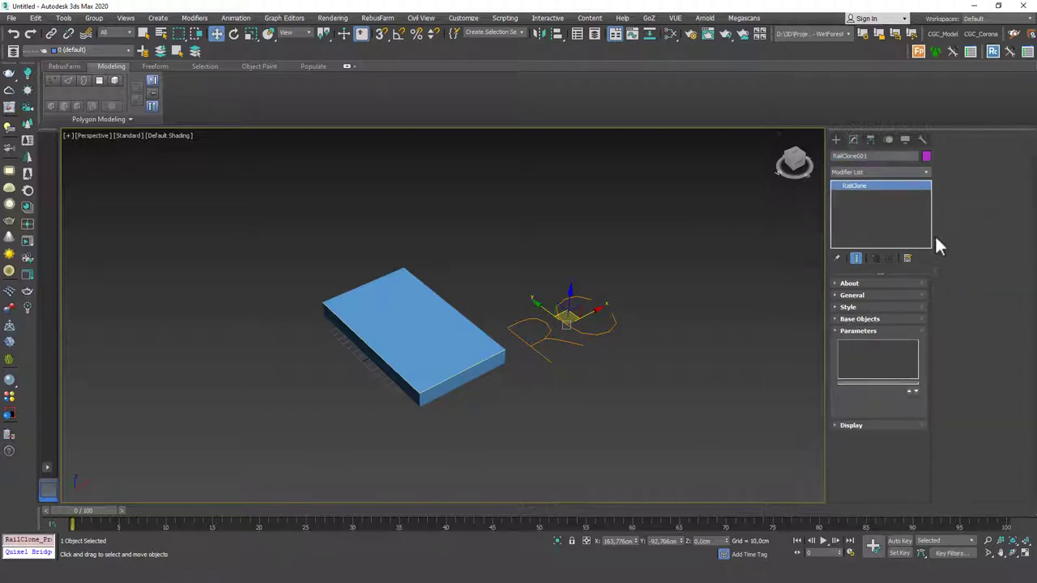
left_click(862, 330)
left_click(852, 282)
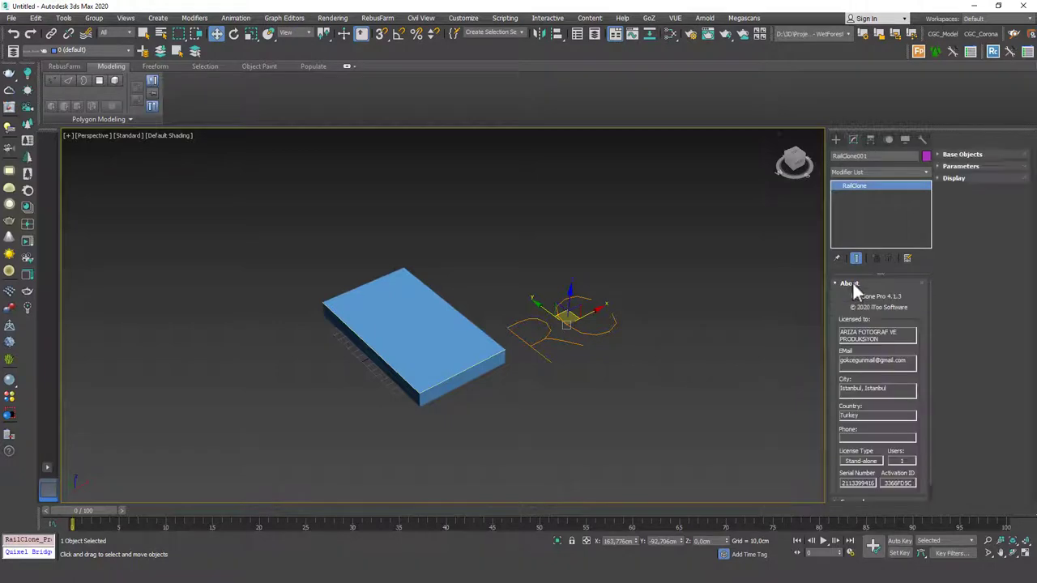
left_click(852, 281)
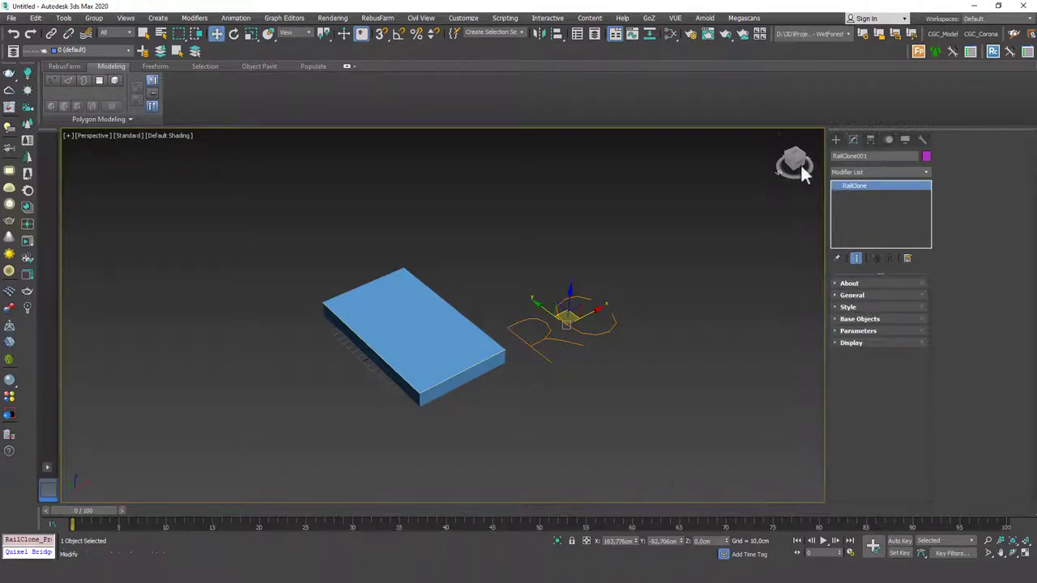
left_click(852, 295)
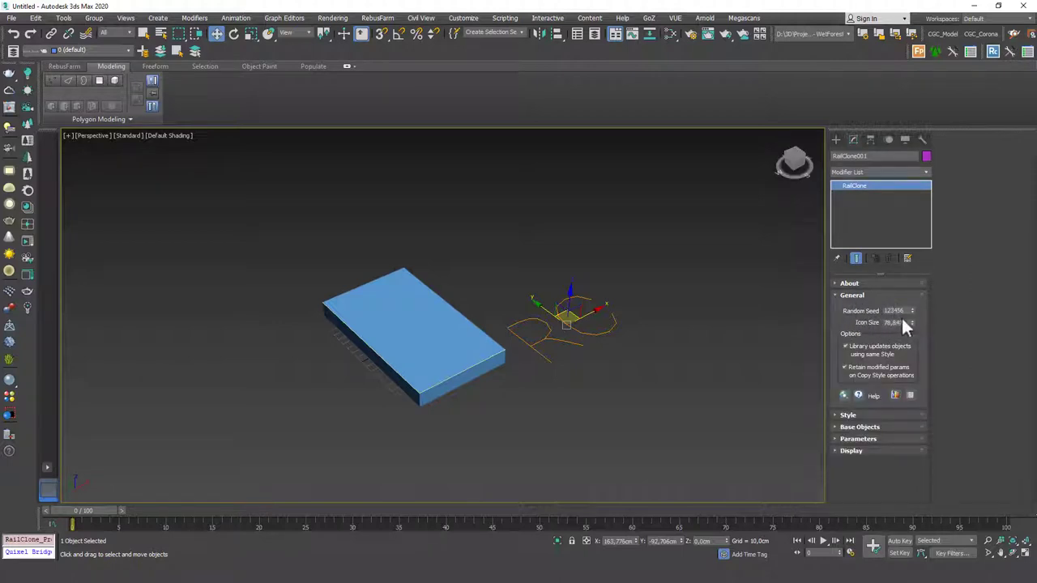
left_click(856, 295)
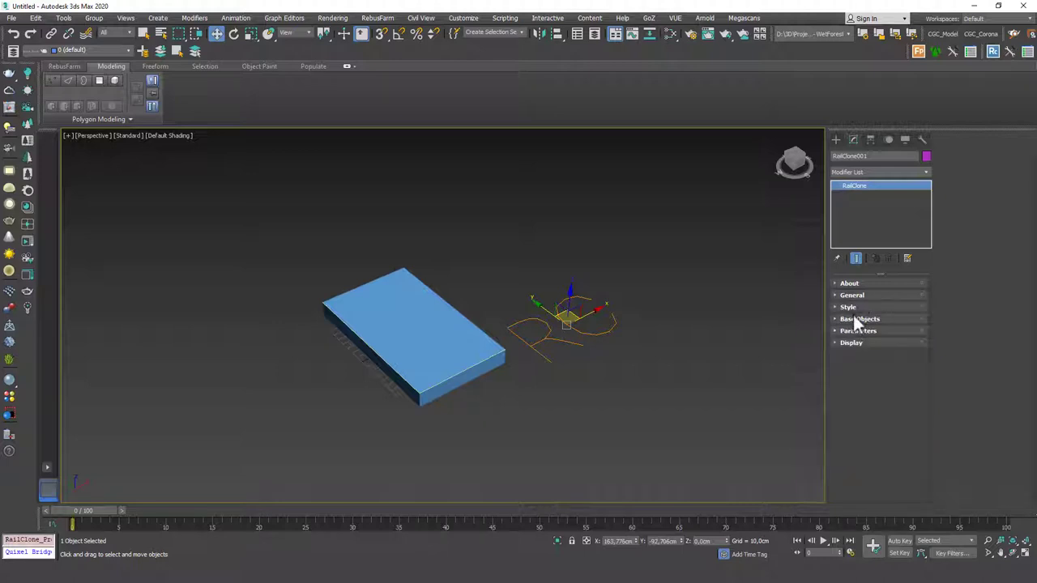
left_click(853, 319)
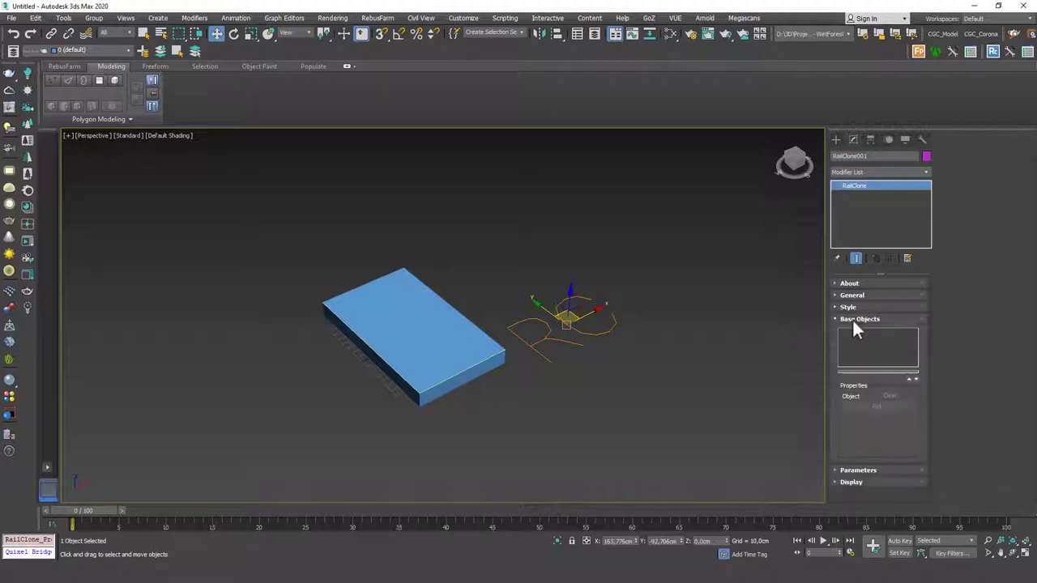
left_click(852, 309)
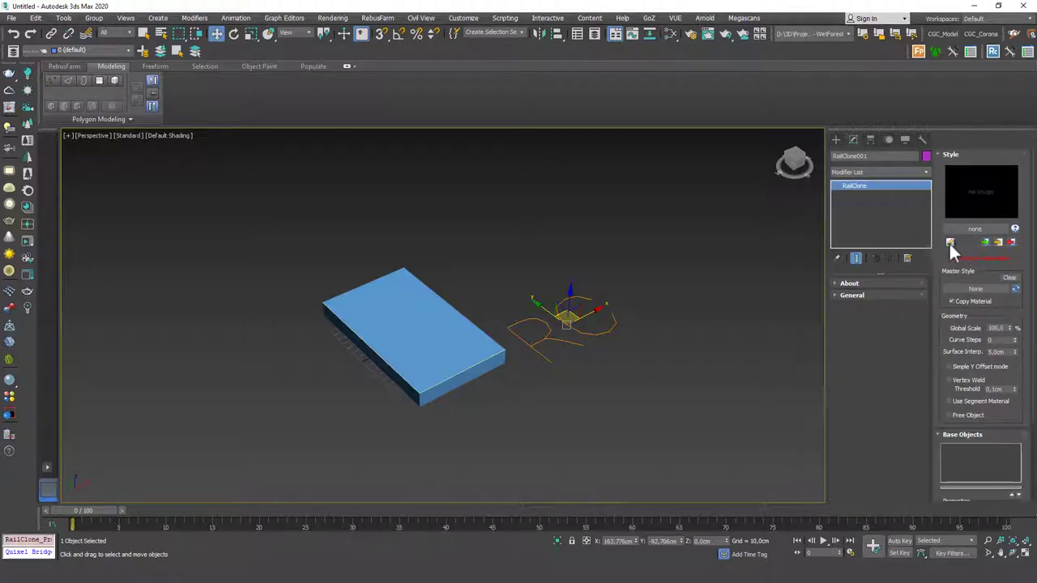
Step: Open the empty RailClone Style Editor, reposition and resize it, then close it
left_click(949, 241)
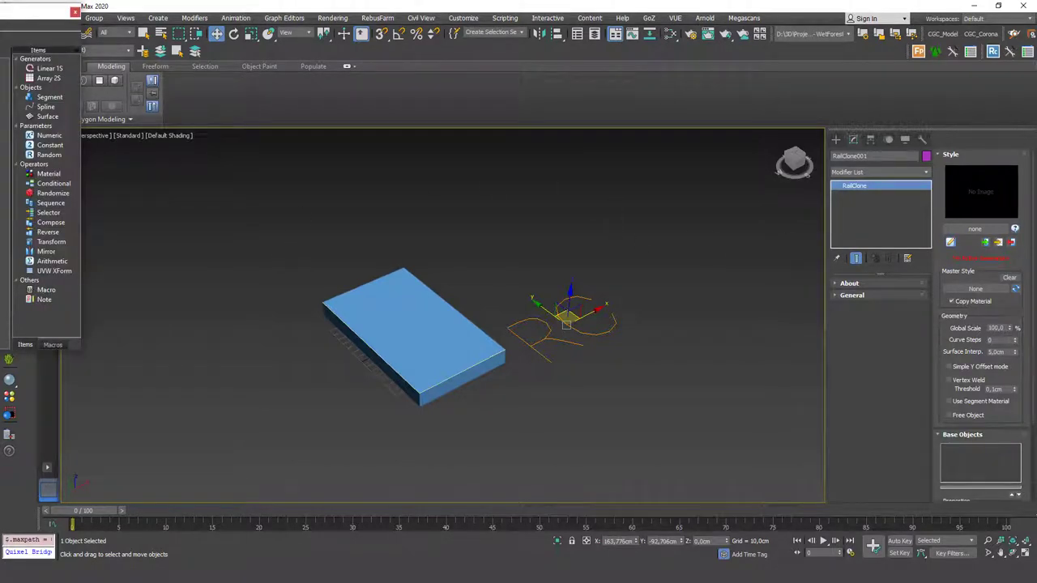
mouse_move(41, 11)
left_mouse_down()
mouse_move(258, 57)
mouse_move(258, 152)
left_mouse_up()
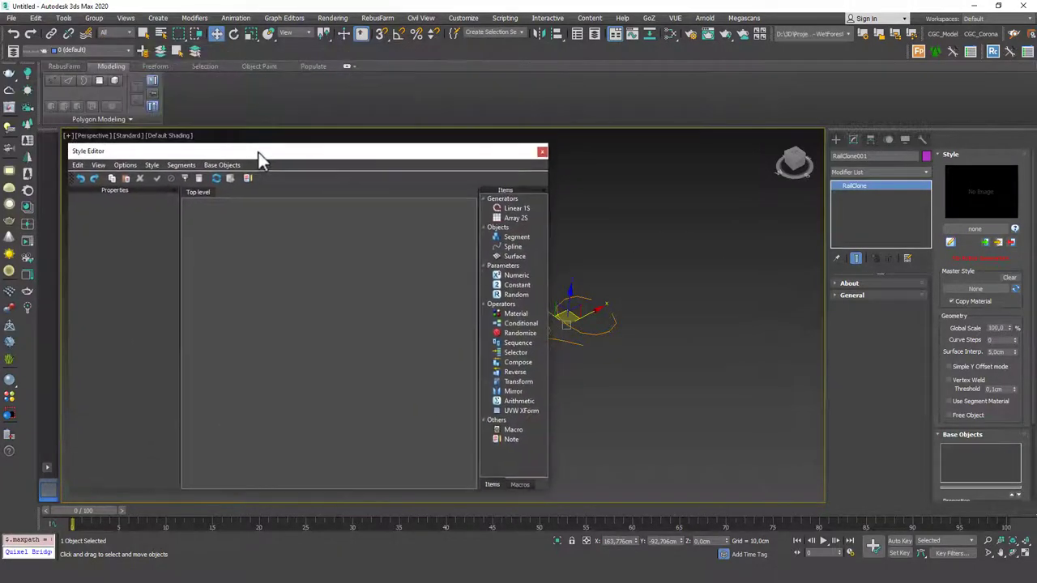
mouse_move(544, 492)
left_mouse_down()
mouse_move(359, 364)
mouse_move(427, 398)
left_mouse_up()
mouse_move(652, 384)
middle_mouse_down()
mouse_move(620, 340)
mouse_move(667, 332)
middle_mouse_up()
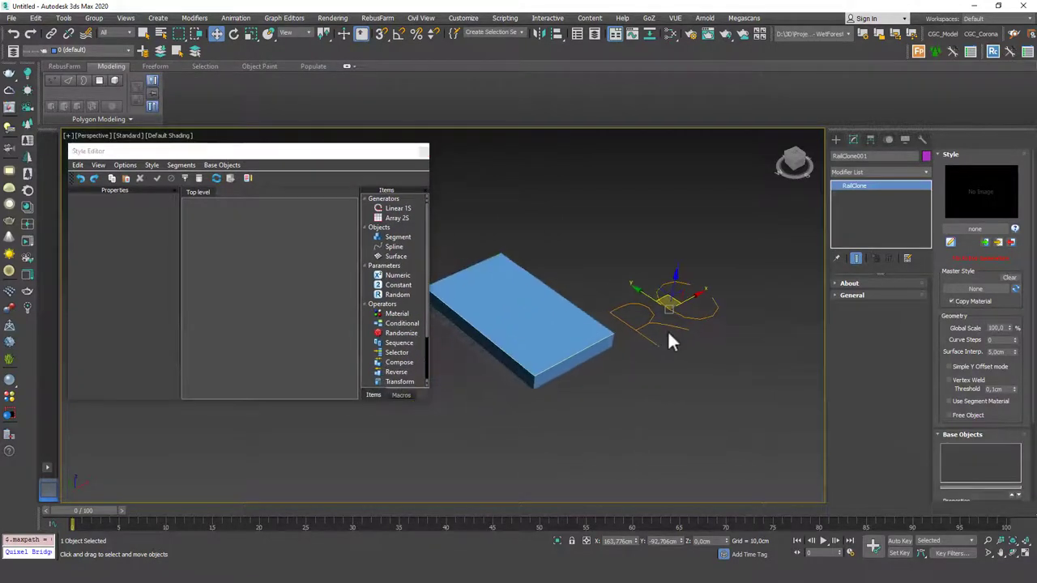
left_click_drag(429, 403, 457, 487)
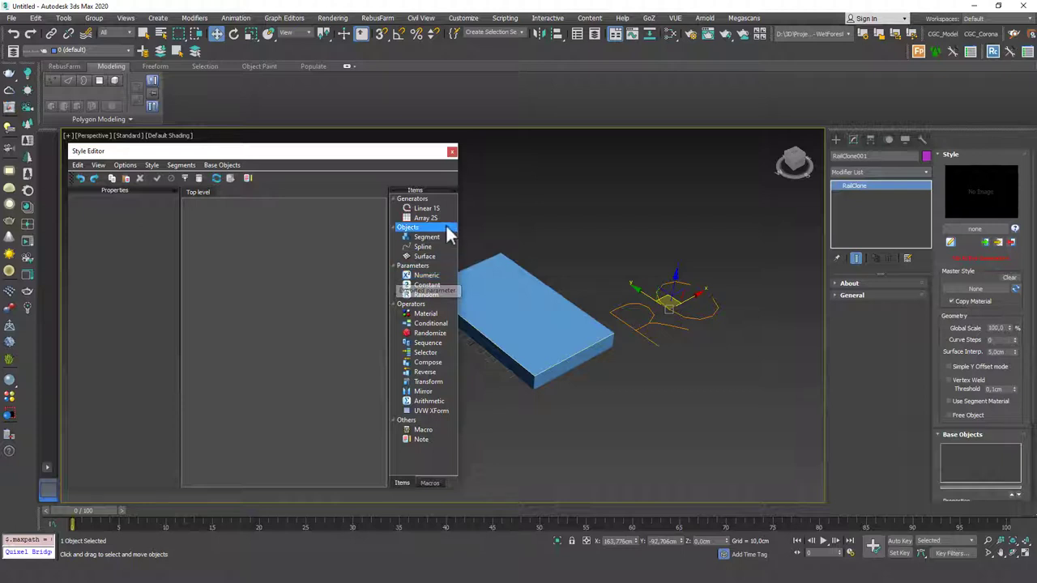
middle_click_drag(643, 336, 613, 326)
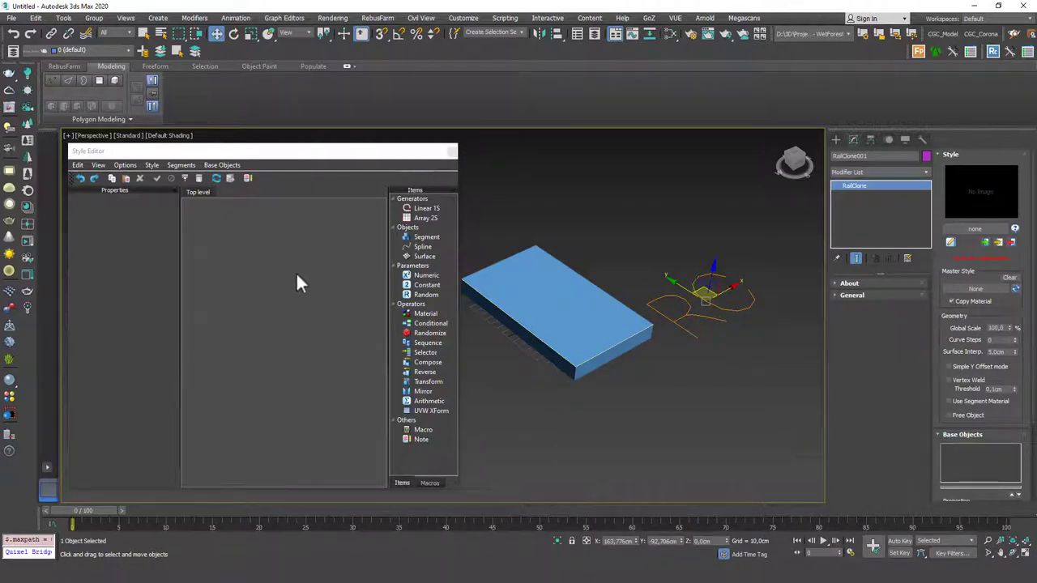
left_click(451, 152)
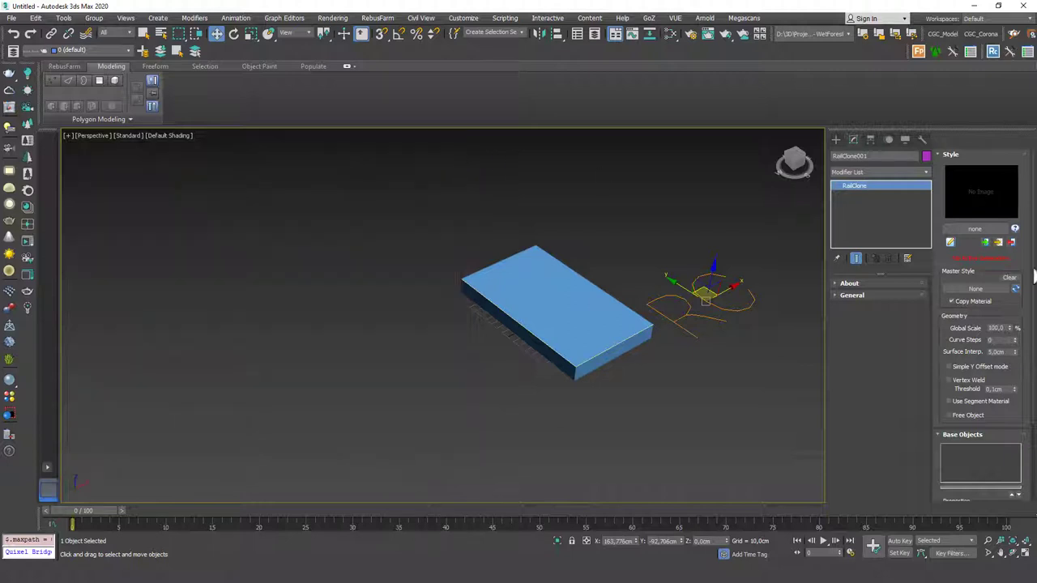
Step: Open the RailClone Library Browser and collapse the Fences, Exterior and Architecture tree
left_click(970, 231)
left_click_drag(470, 130, 278, 86)
left_click(135, 197)
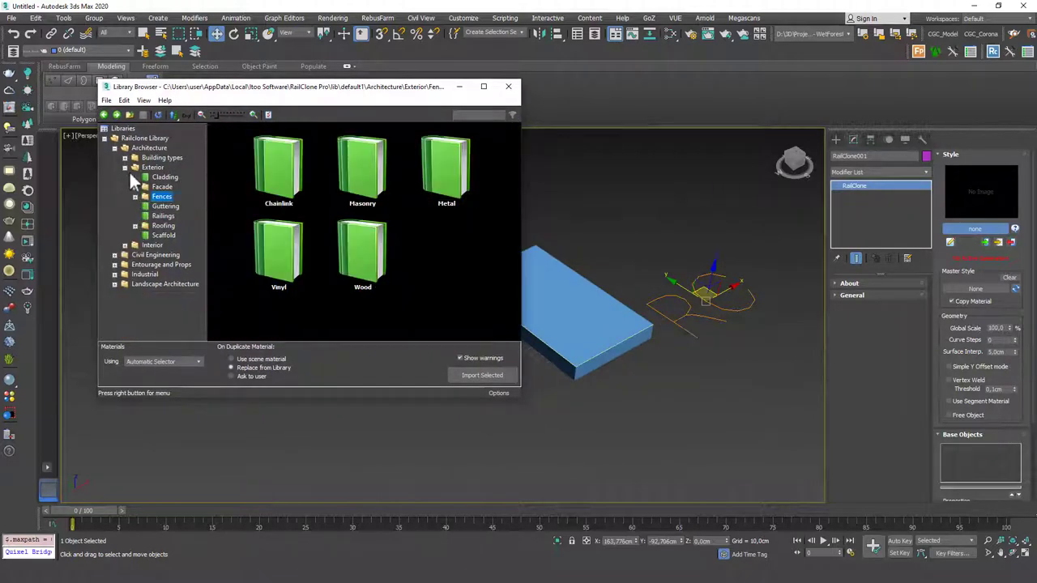
left_click(124, 167)
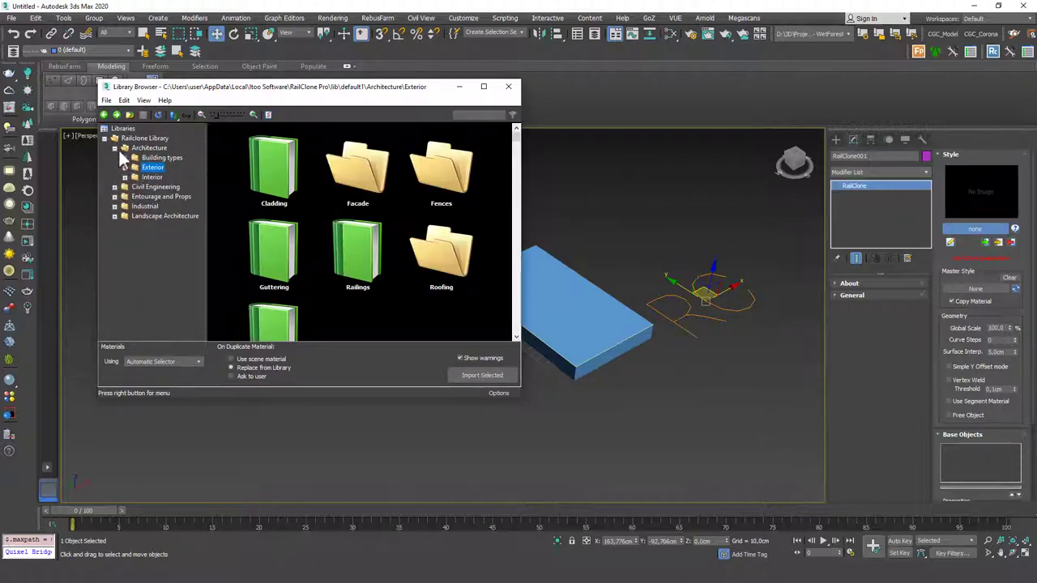
left_click(124, 149)
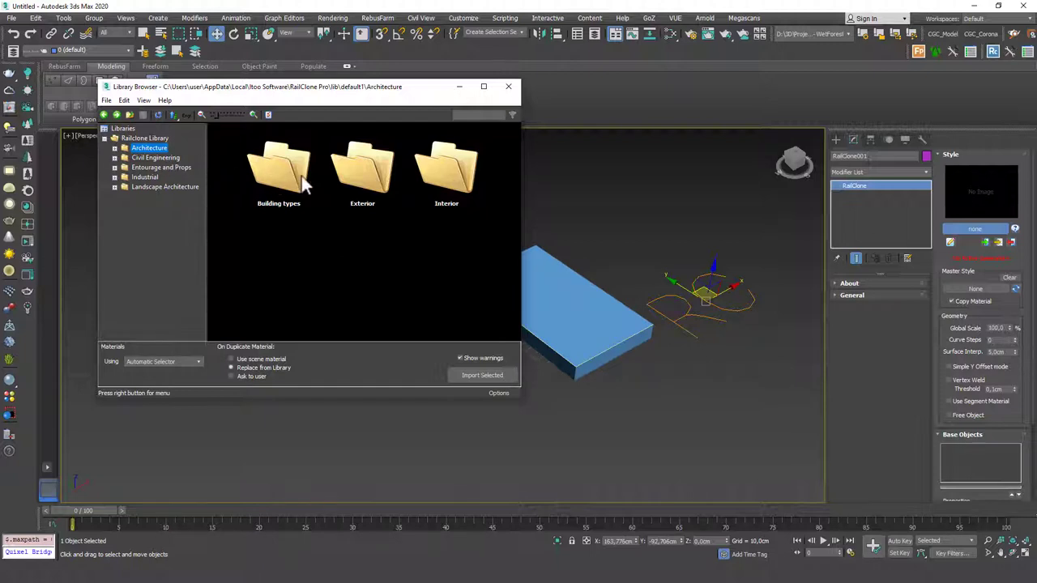
Step: Drill into Exterior > Fences > Chainlink to list the chainlink fence styles
double_click(374, 178)
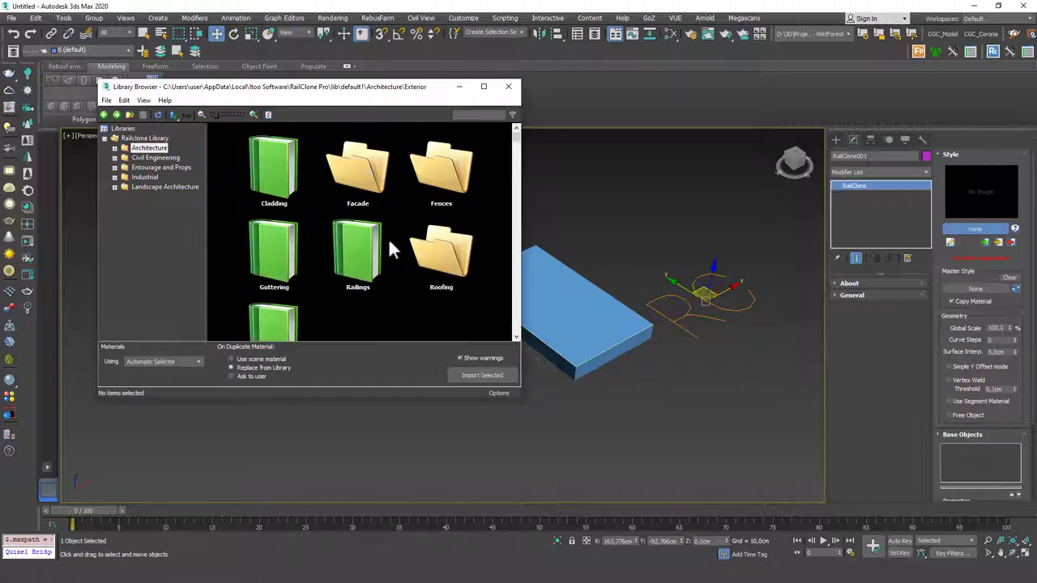
scroll(388, 239, "down", 1)
double_click(440, 160)
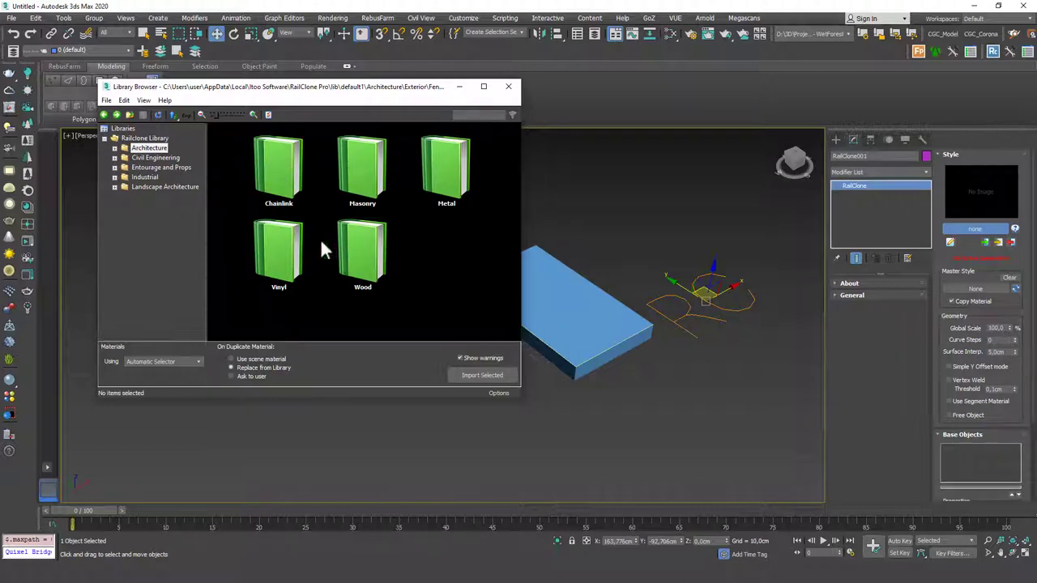
double_click(272, 170)
scroll(332, 199, "down", 1)
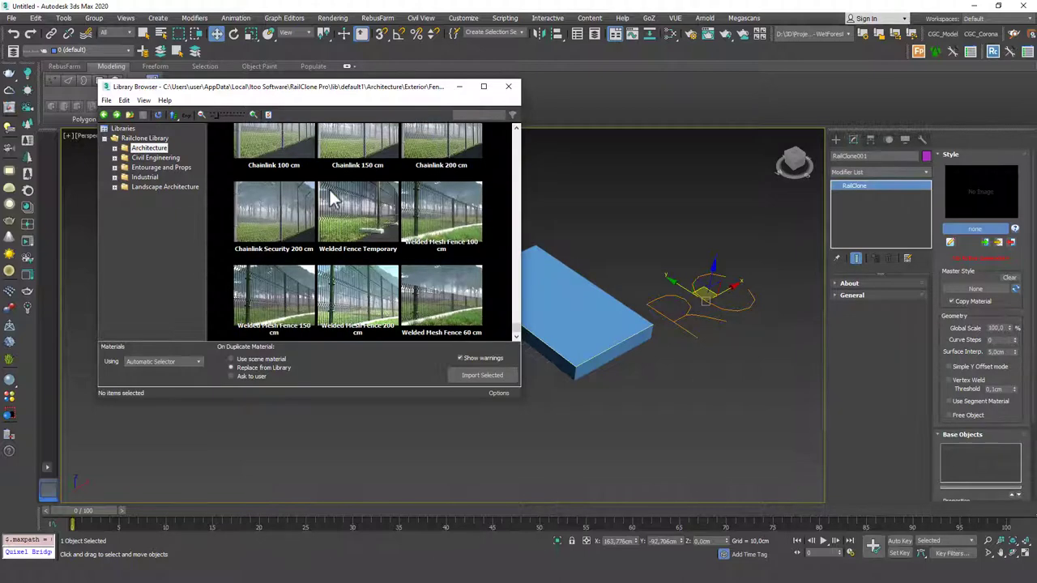
scroll(328, 196, "up", 1)
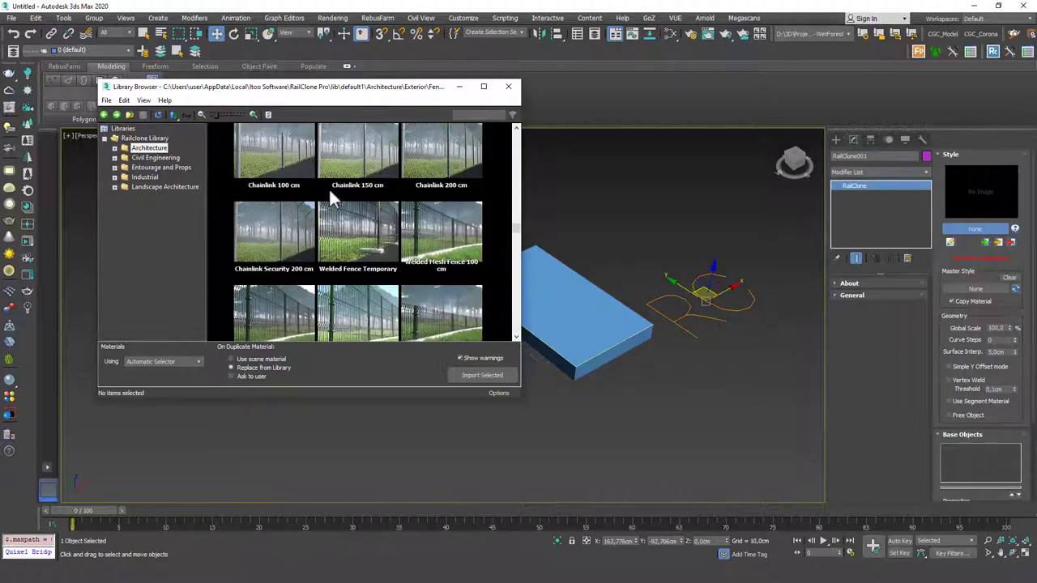
Step: Load the Chainlink 100 cm style, dismissing the Missing DLLs warning
double_click(289, 174)
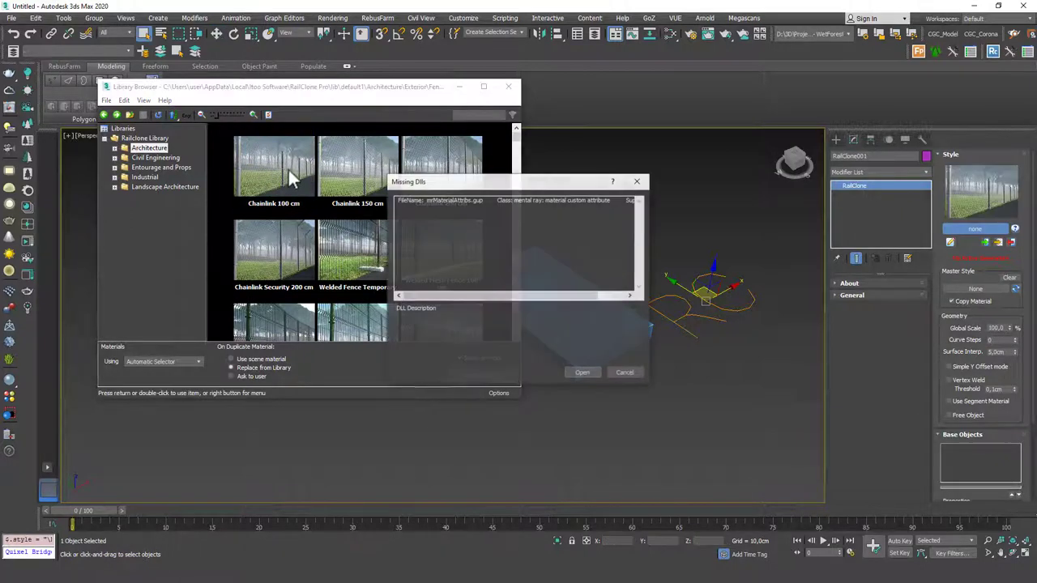
left_click(585, 371)
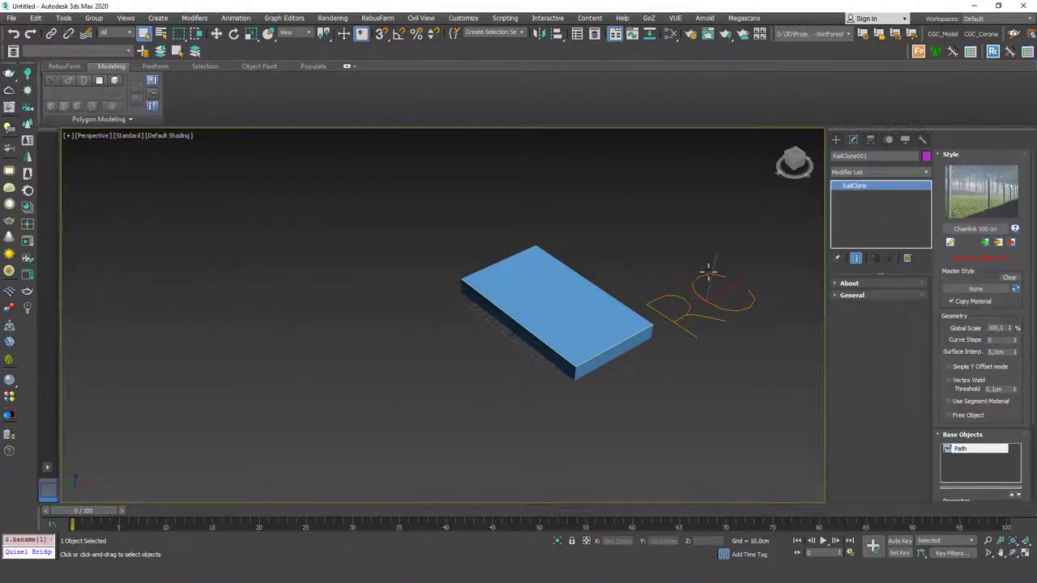
left_click_drag(946, 388, 941, 195)
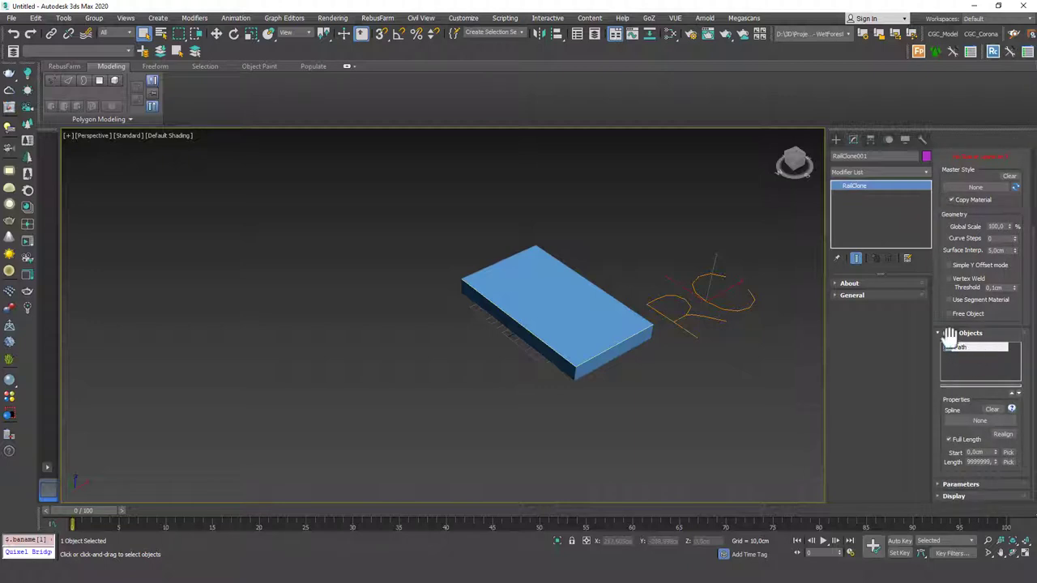
Step: Pick Line001 as the fence's base spline so it runs along the box edges
left_click(964, 420)
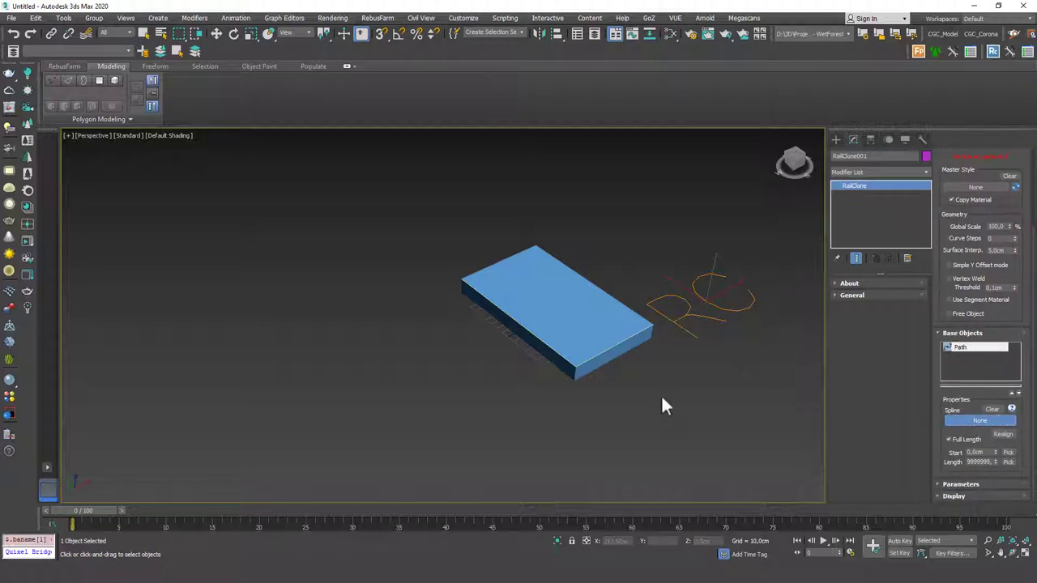
left_click(615, 352)
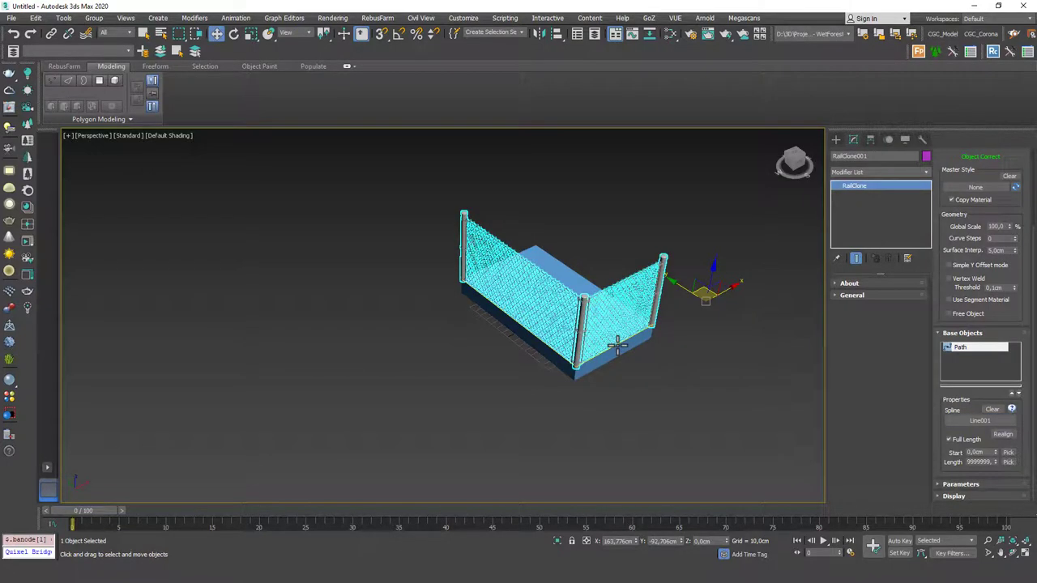
left_click(736, 336)
Step: Orbit and zoom to inspect the chainlink fence posts, then reselect the fence
mouse_move(737, 336)
middle_mouse_down("alt")
mouse_move(607, 332)
mouse_move(620, 329)
middle_mouse_up("alt")
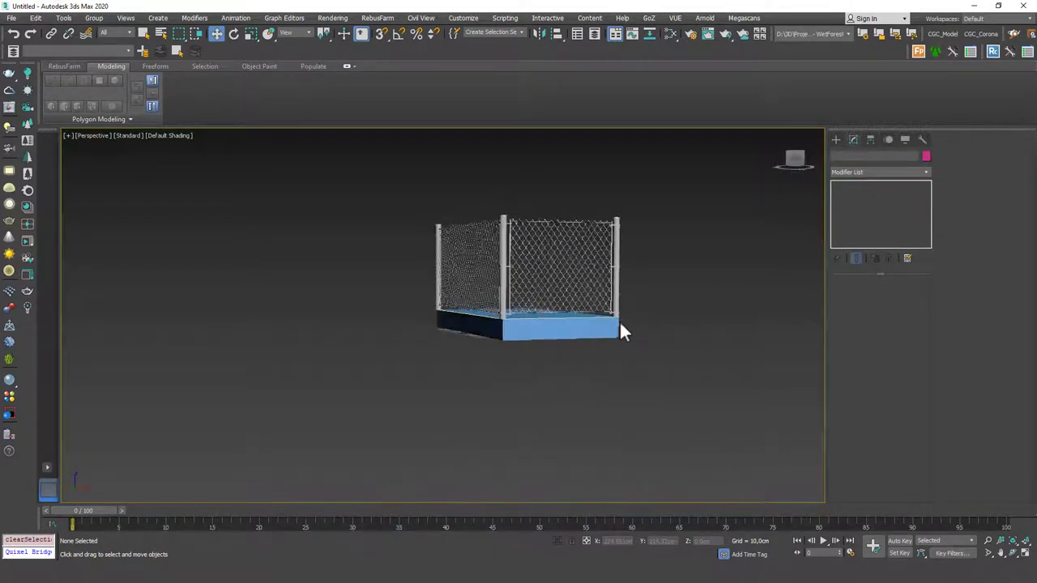
scroll(532, 259, "up", 3)
scroll(504, 278, "up", 4)
scroll(504, 277, "up", 1)
mouse_move(503, 269)
middle_mouse_down("alt")
mouse_move(495, 271)
mouse_move(529, 293)
mouse_move(513, 382)
middle_mouse_up("alt")
scroll(494, 267, "up", 3)
scroll(493, 267, "up", 2)
scroll(495, 269, "down", 3)
scroll(496, 274, "down", 3)
scroll(497, 273, "down", 5)
scroll(545, 279, "up", 5)
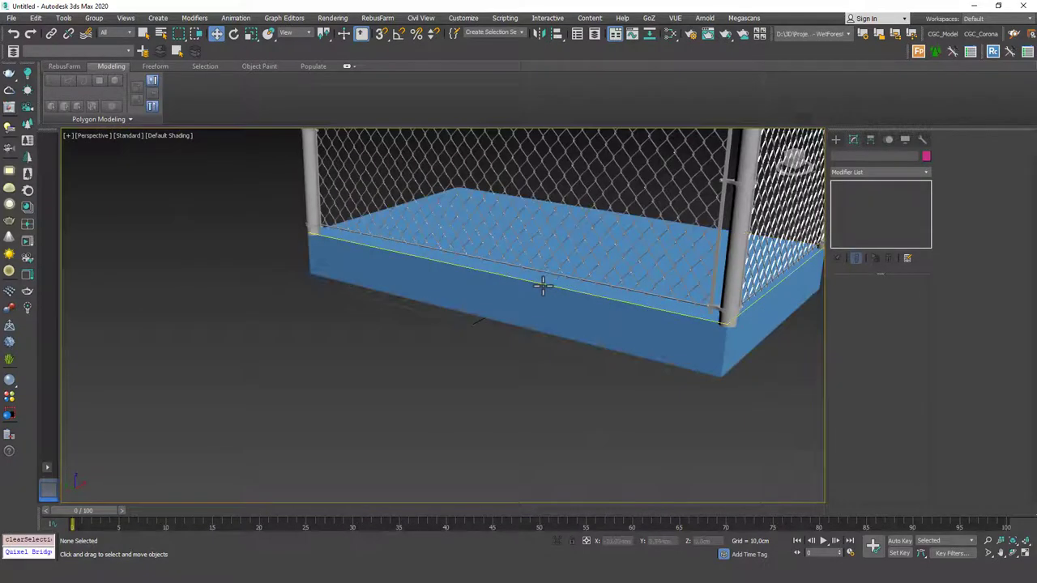
left_click(540, 284)
Step: In Vertex mode, drag Line001's corner vertex left to extend the fence, then adjust the end vertex
scroll(539, 286, "down", 5)
middle_click_drag(540, 285, 464, 304, "alt")
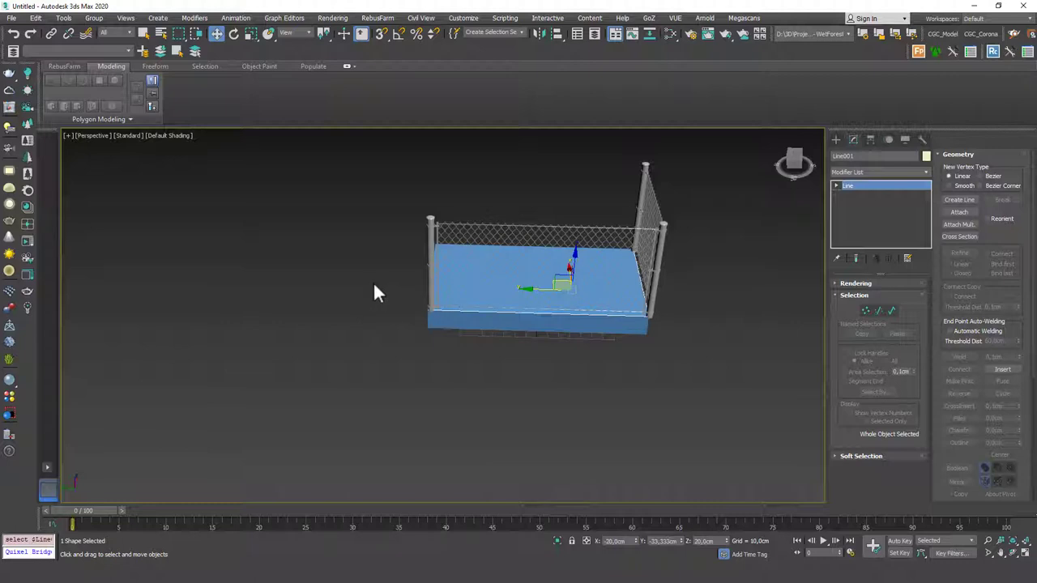
key("1")
left_click_drag(397, 294, 446, 326)
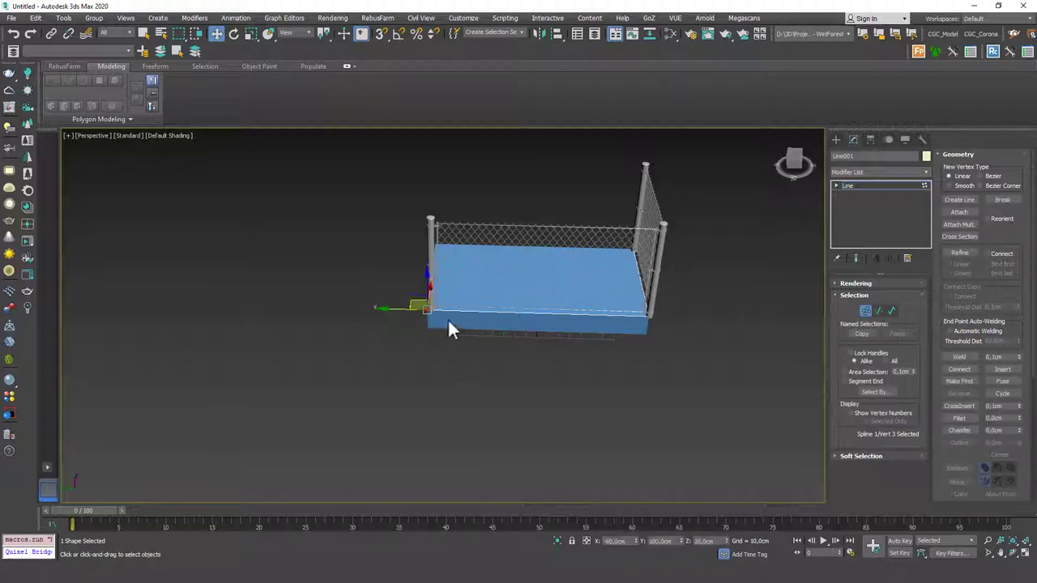
left_click_drag(391, 308, 147, 294)
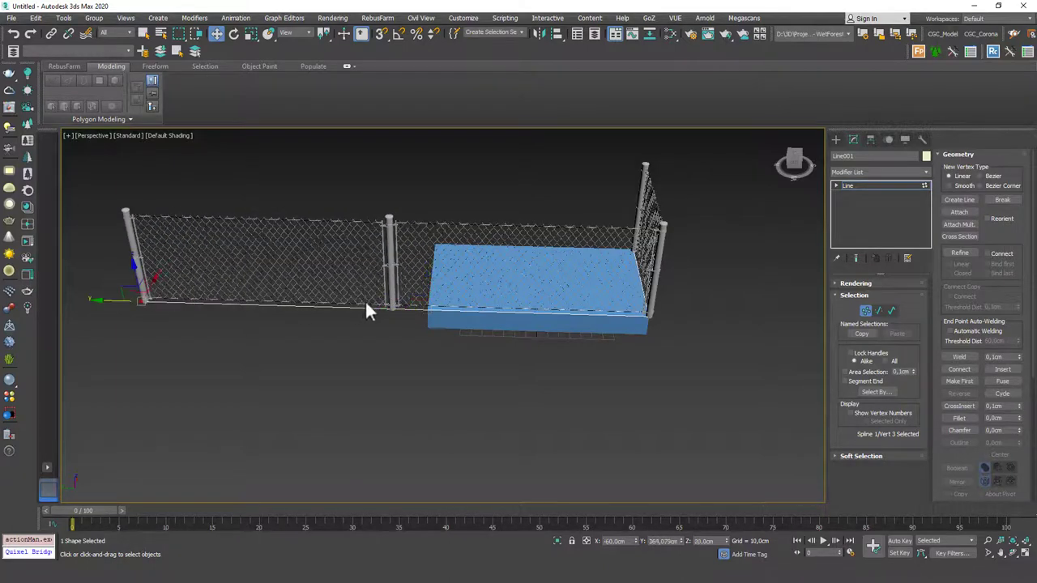
mouse_move(367, 311)
left_mouse_down()
mouse_move(270, 298)
mouse_move(301, 308)
left_mouse_up()
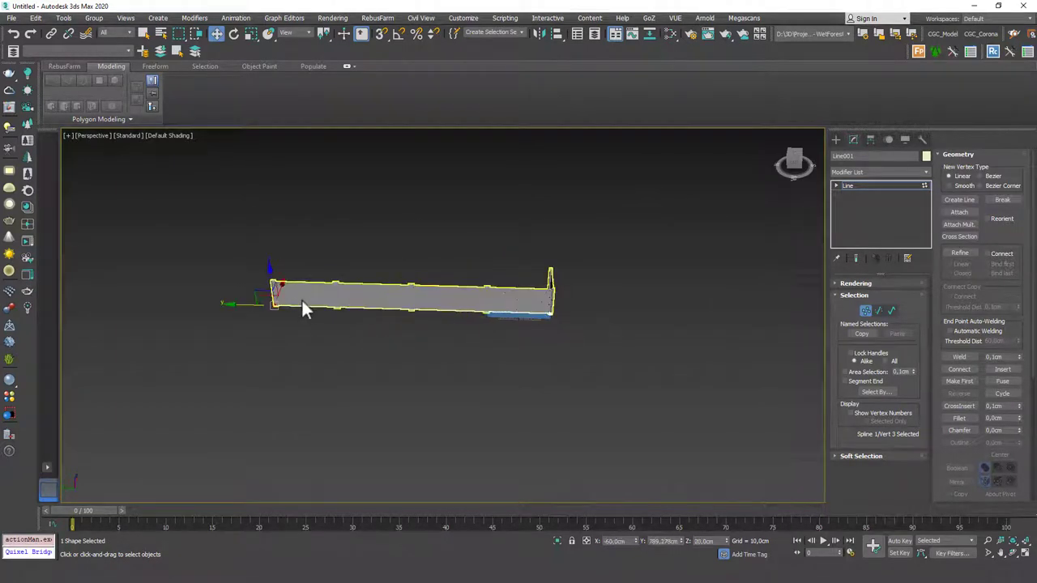
mouse_move(511, 314)
middle_mouse_down("alt")
mouse_move(438, 304)
mouse_move(401, 360)
mouse_move(422, 335)
middle_mouse_up("alt")
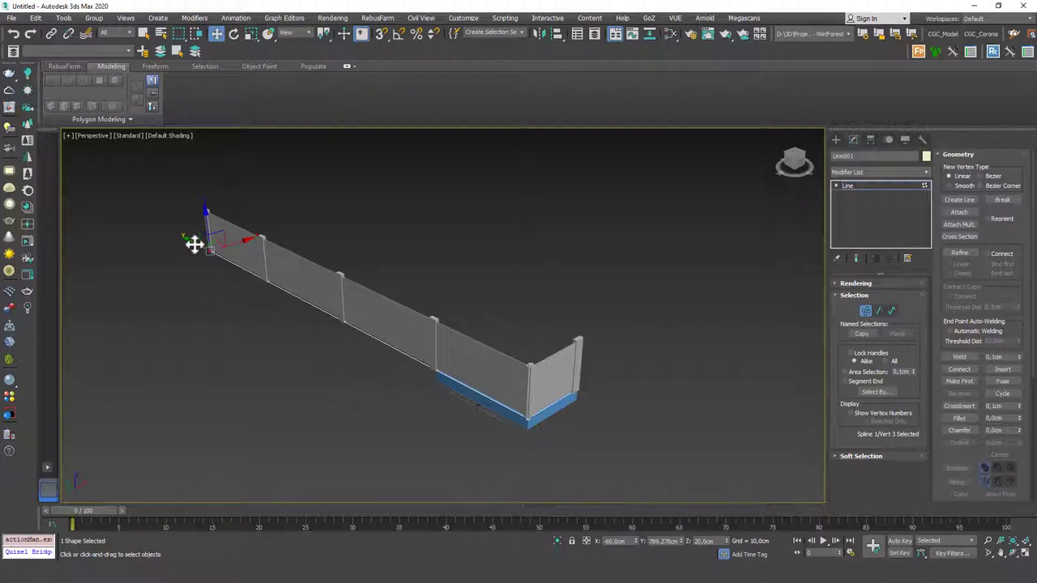
left_click_drag(195, 245, 335, 319)
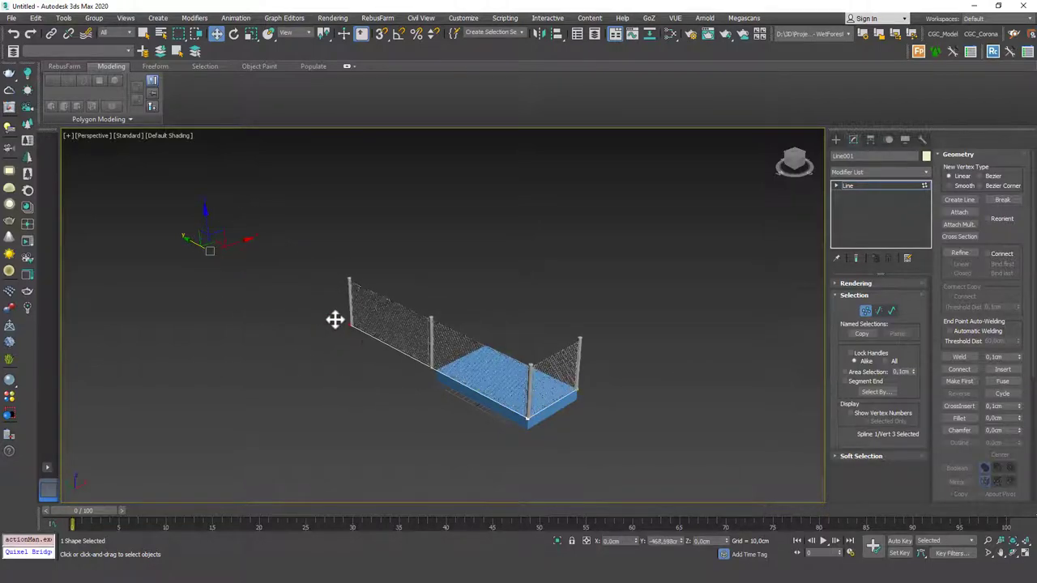
Step: Toggle edged-faces display on and off to inspect the fence geometry
key("F4")
scroll(335, 319, "up", 5)
scroll(284, 264, "up", 3)
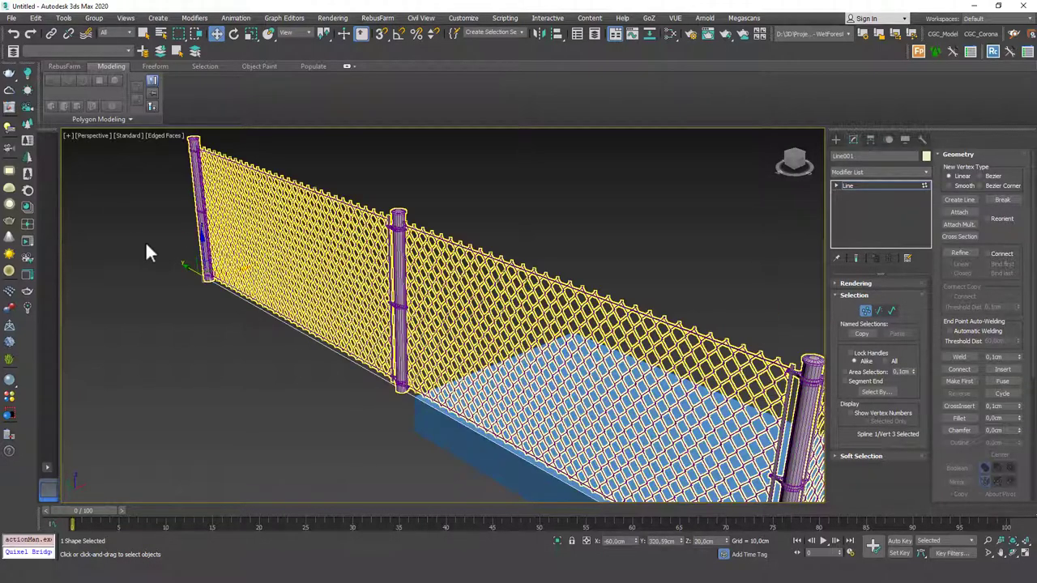
scroll(342, 324, "down", 6)
key("F4")
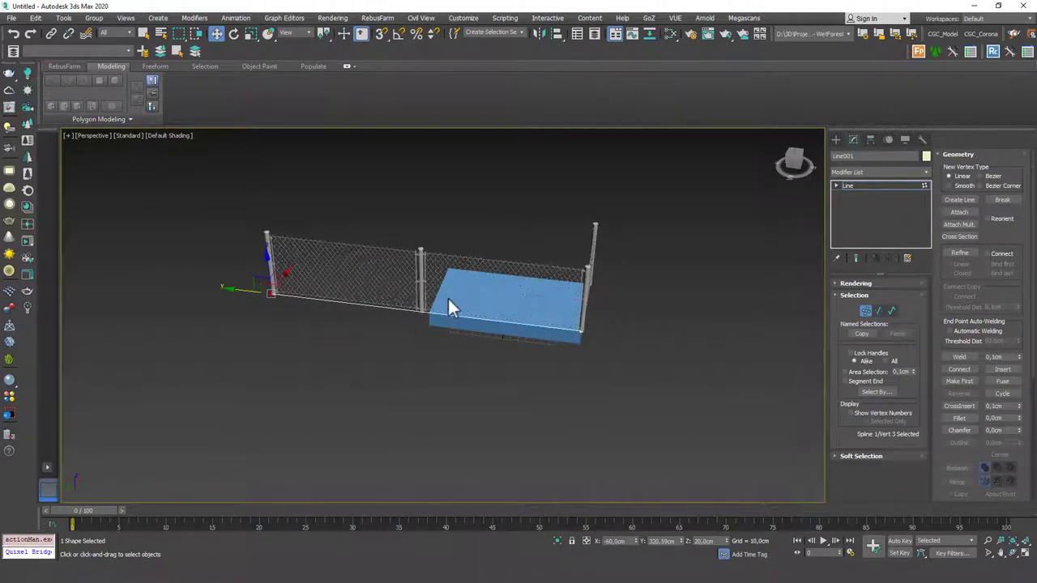
Step: Refine a new vertex at the middle post and drag it to bend the fence into a curve
middle_click_drag(371, 311, 970, 243, "alt")
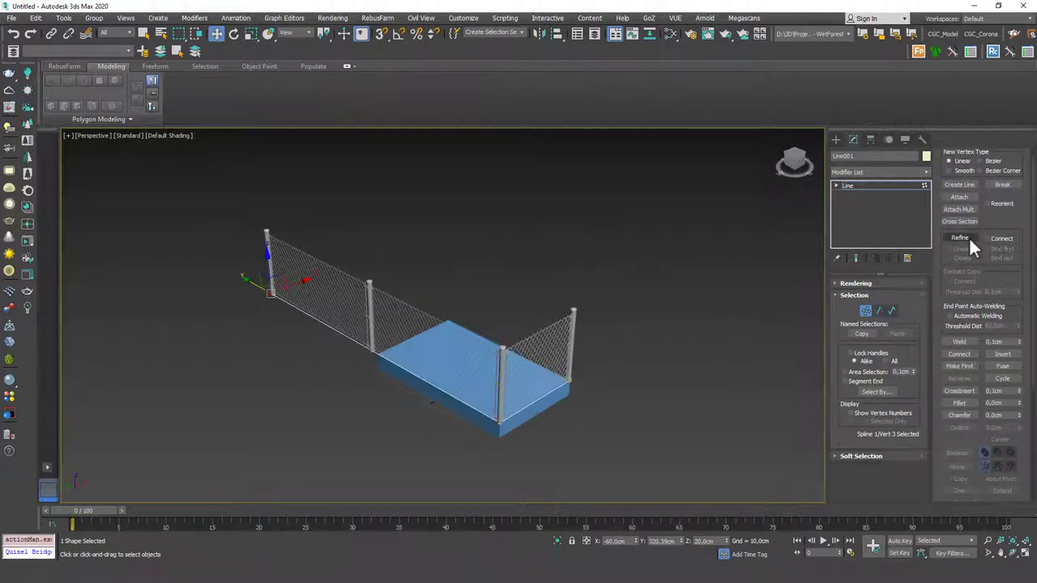
left_click(969, 237)
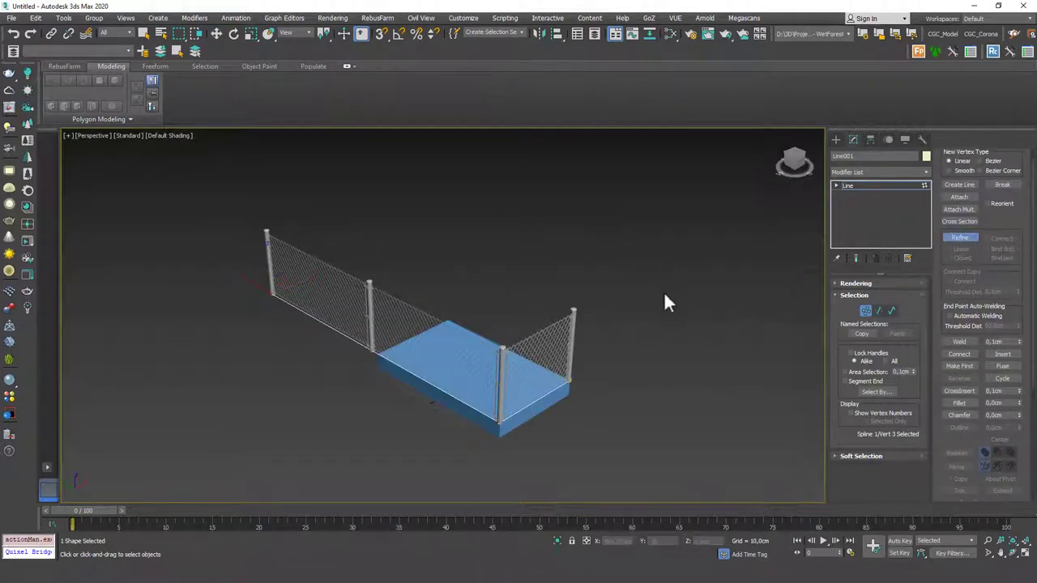
left_click(365, 343)
right_click(300, 398)
key("w")
left_click(370, 348)
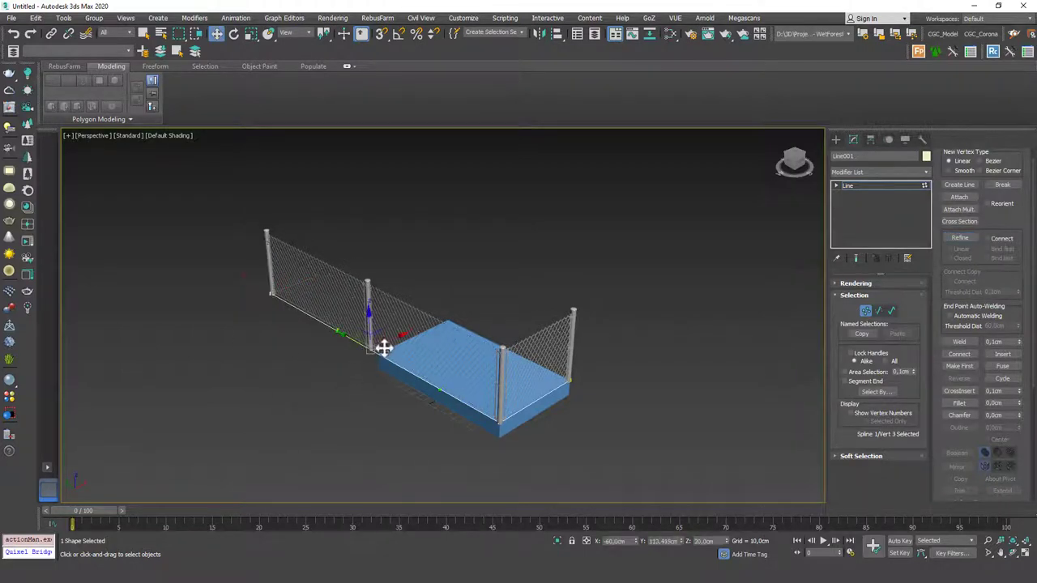
mouse_move(383, 346)
left_mouse_down()
mouse_move(333, 369)
mouse_move(275, 339)
left_mouse_up()
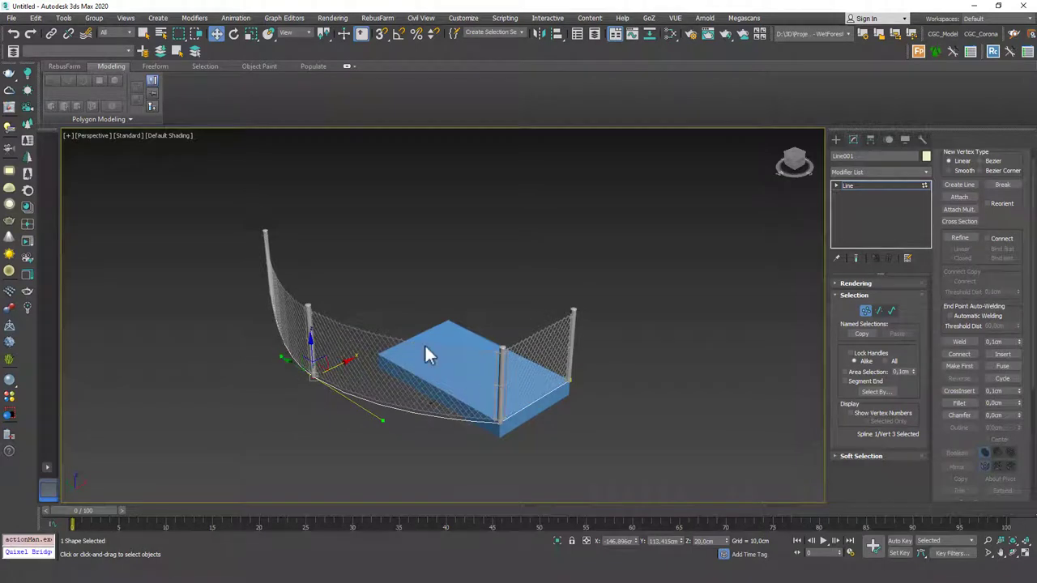
scroll(335, 317, "down", 4)
mouse_move(347, 327)
middle_mouse_down("alt")
mouse_move(434, 304)
mouse_move(398, 267)
mouse_move(335, 300)
mouse_move(326, 371)
middle_mouse_up("alt")
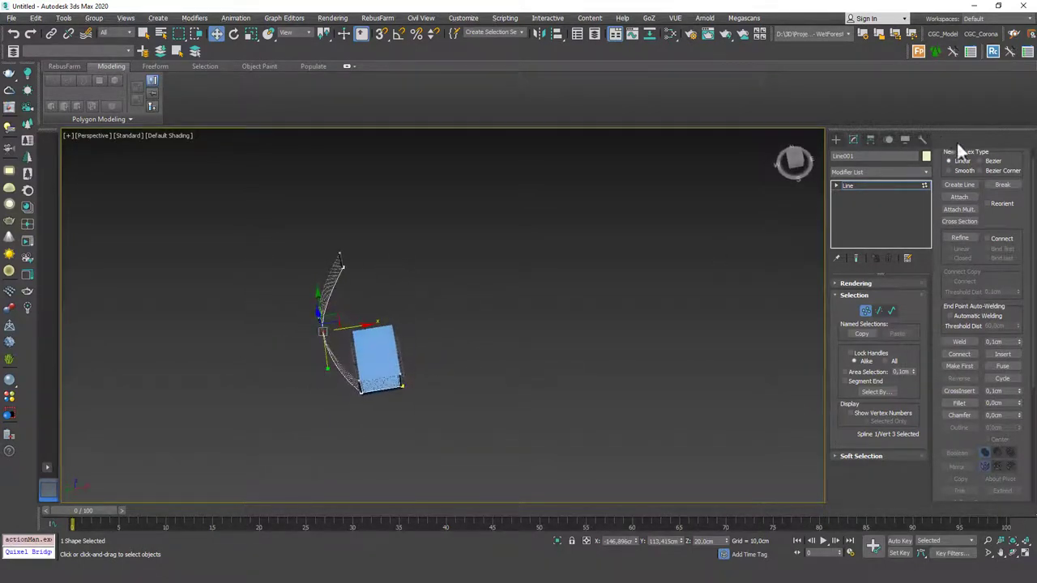
Step: Draw a Circle spline beside the fence path
left_click(834, 139)
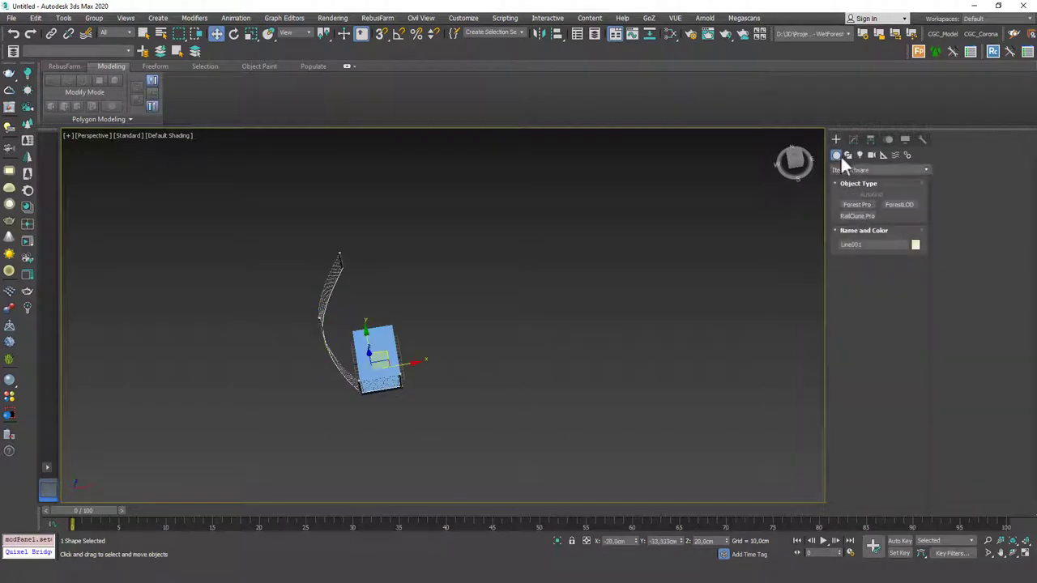
left_click(849, 155)
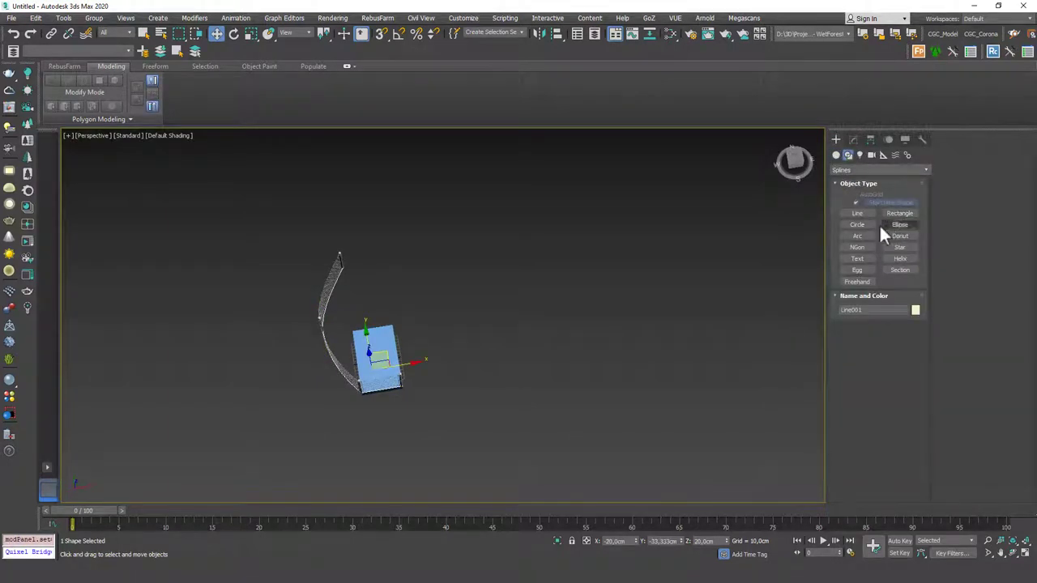
left_click(857, 225)
left_click_drag(438, 302, 490, 311)
left_click(334, 293)
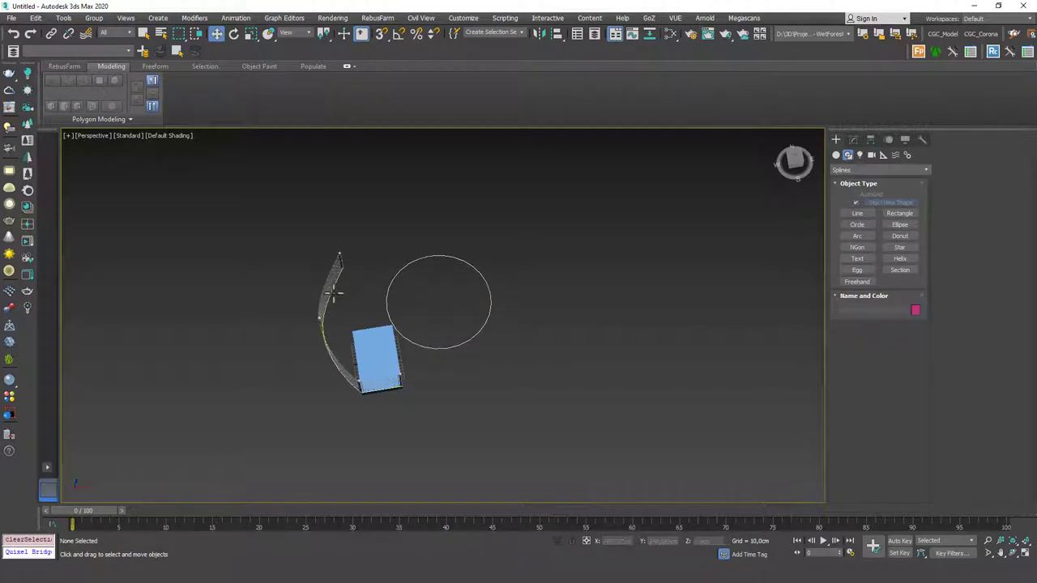
Step: Attach the circle to Line001 so it gets its own round fence
left_click(334, 294)
left_click(334, 293)
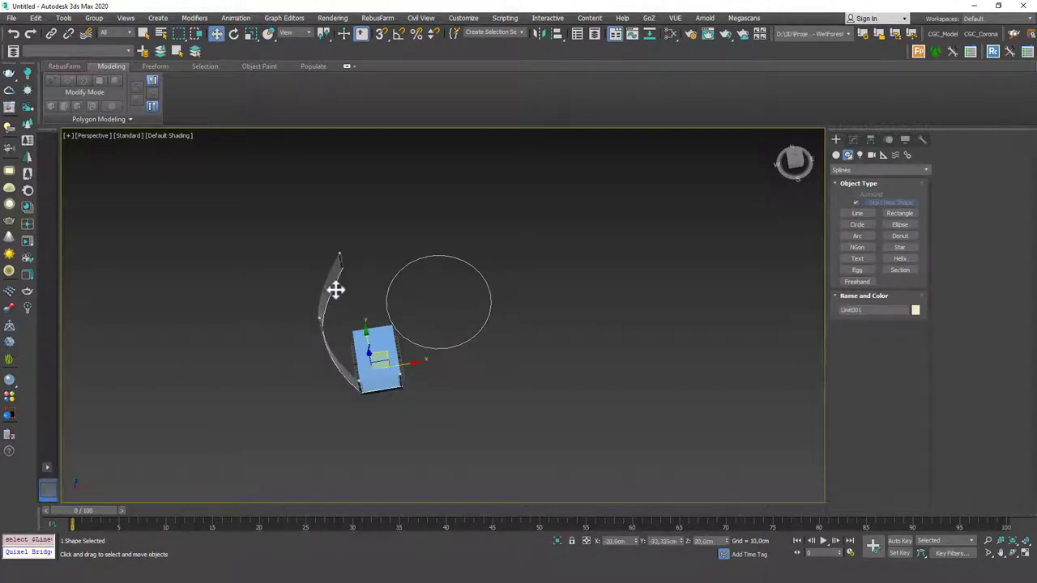
left_click(851, 141)
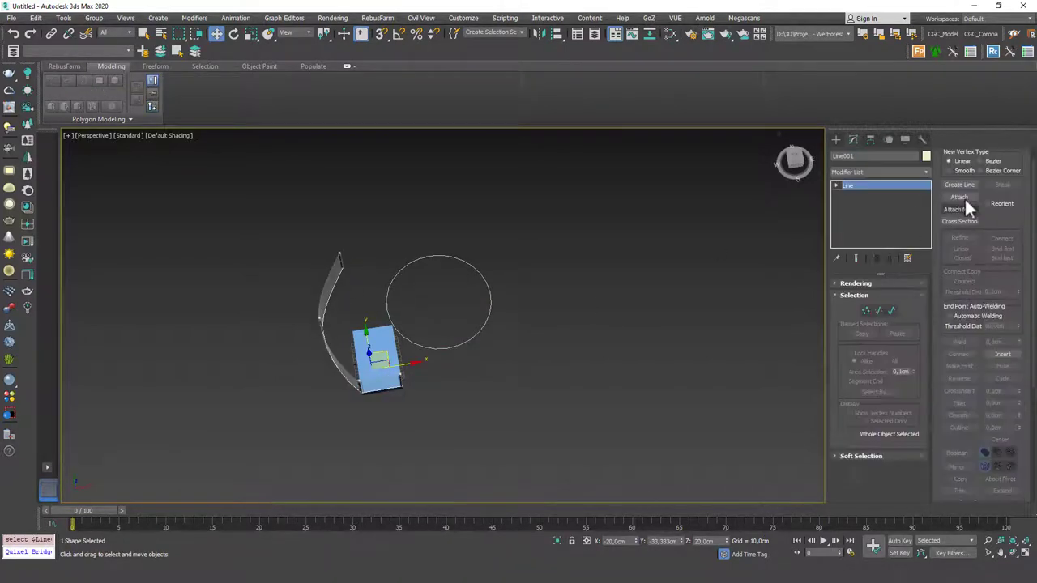
left_click(958, 197)
left_click(491, 310)
key("w")
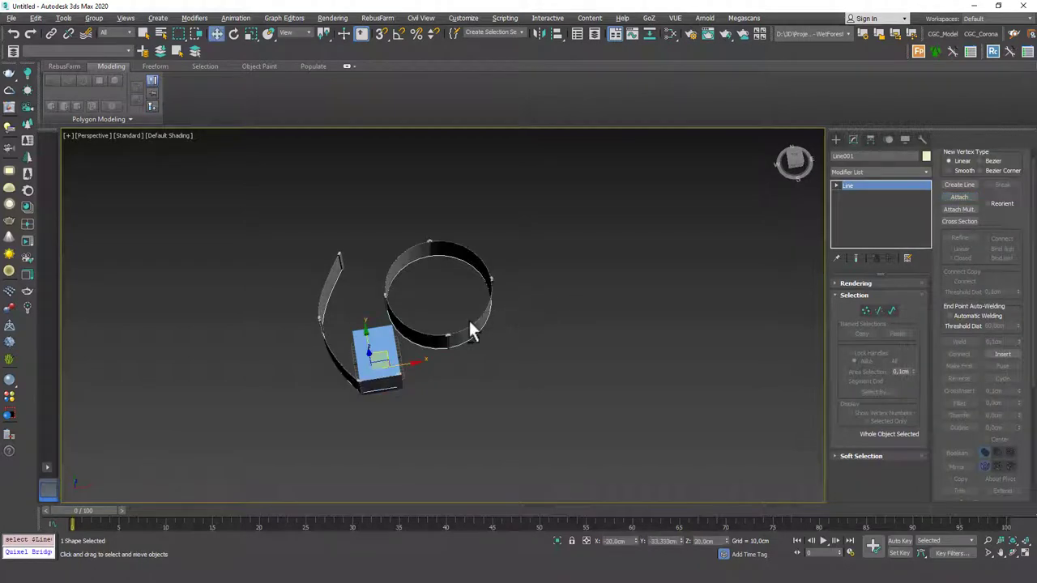
mouse_move(470, 331)
middle_mouse_down("alt")
mouse_move(540, 273)
mouse_move(526, 297)
mouse_move(494, 305)
middle_mouse_up("alt")
Step: Delete the circle spline in Spline sub-object mode and reselect RailClone001
scroll(506, 291, "up", 5)
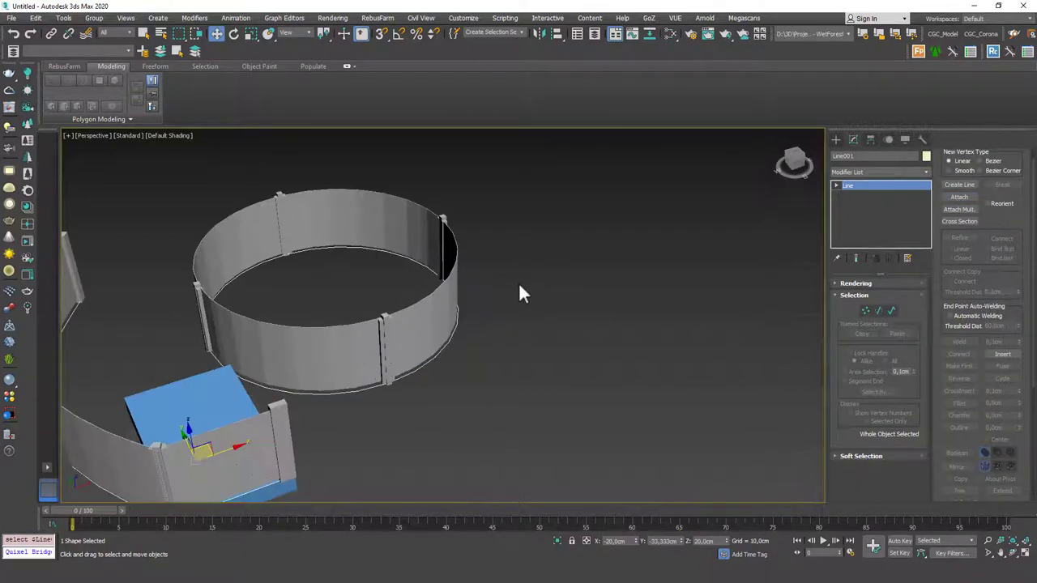
scroll(509, 299, "down", 3)
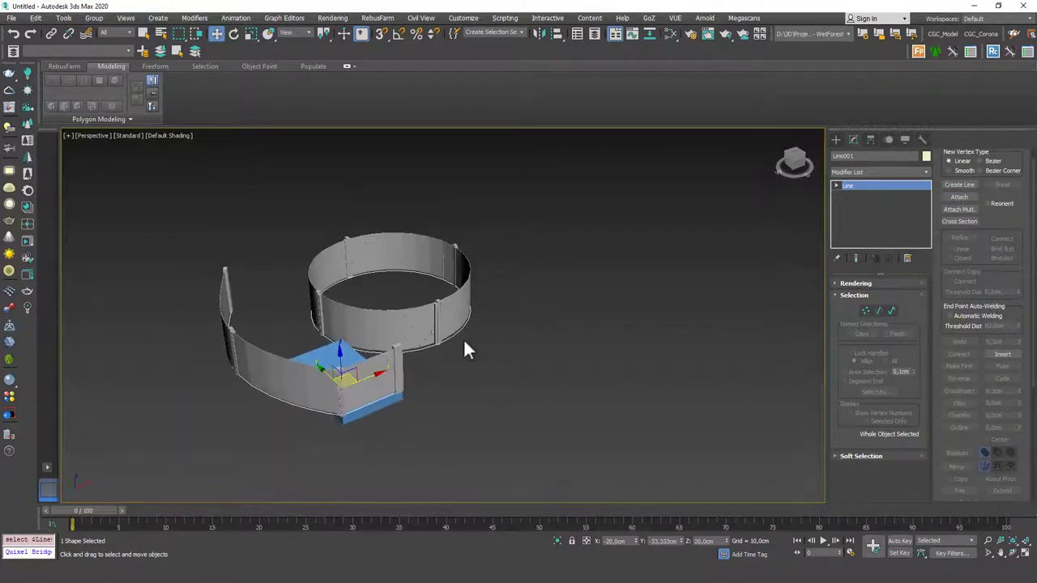
key("3")
left_click(451, 290)
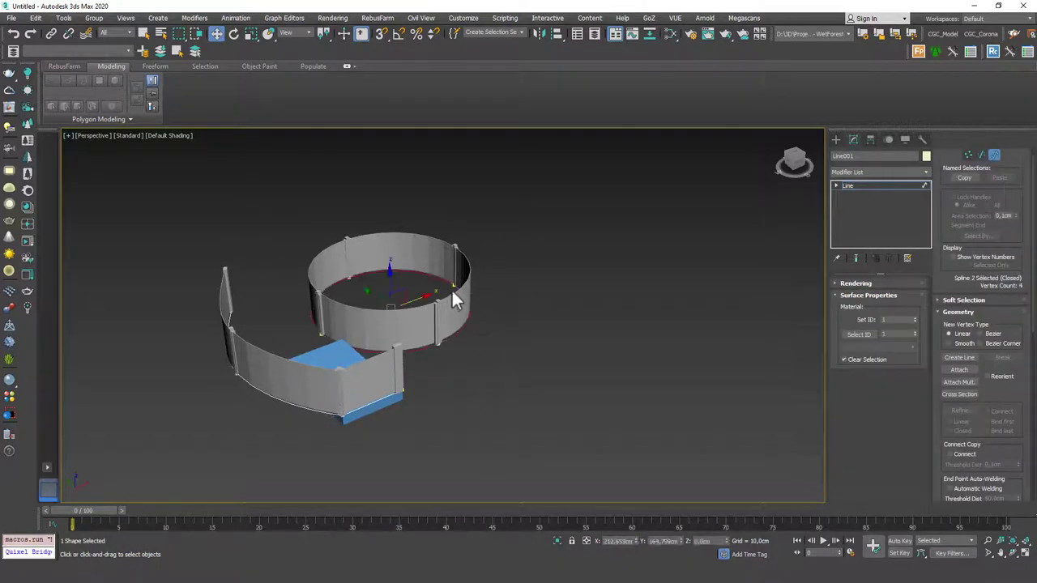
key("Delete")
scroll(394, 360, "up", 4)
scroll(396, 349, "up", 2)
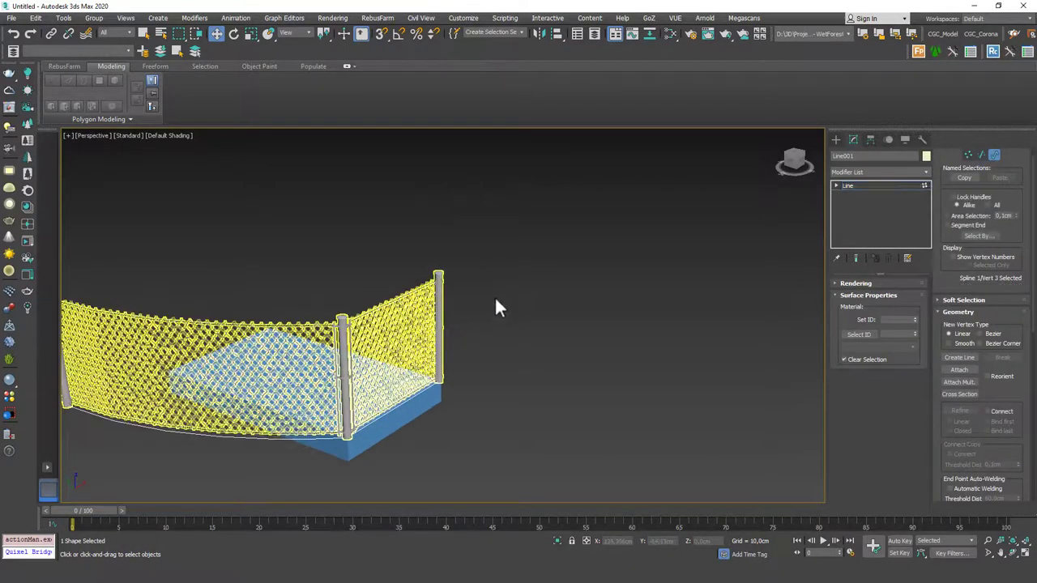
key("1")
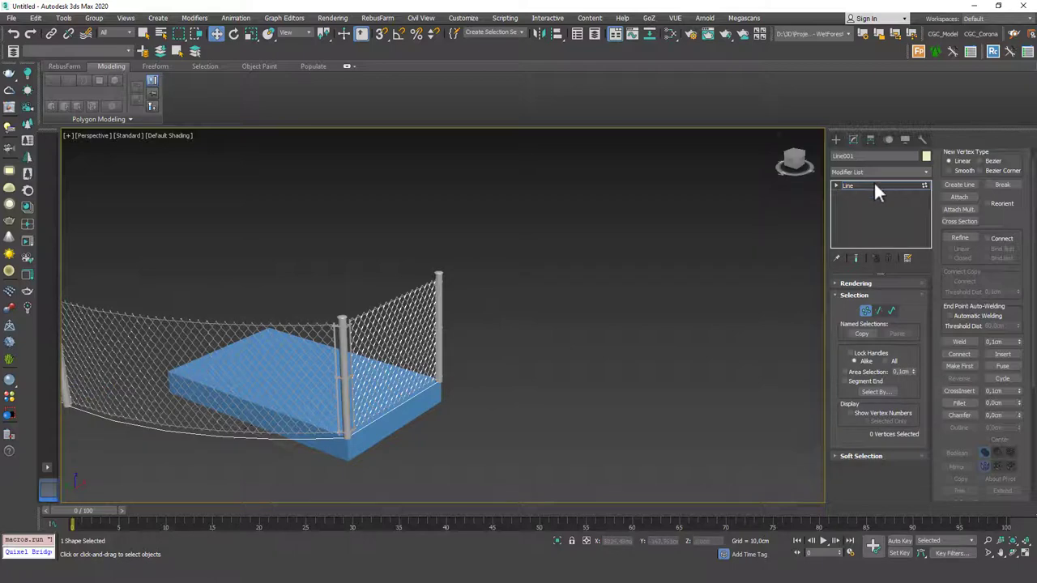
left_click(873, 183)
left_click(424, 297)
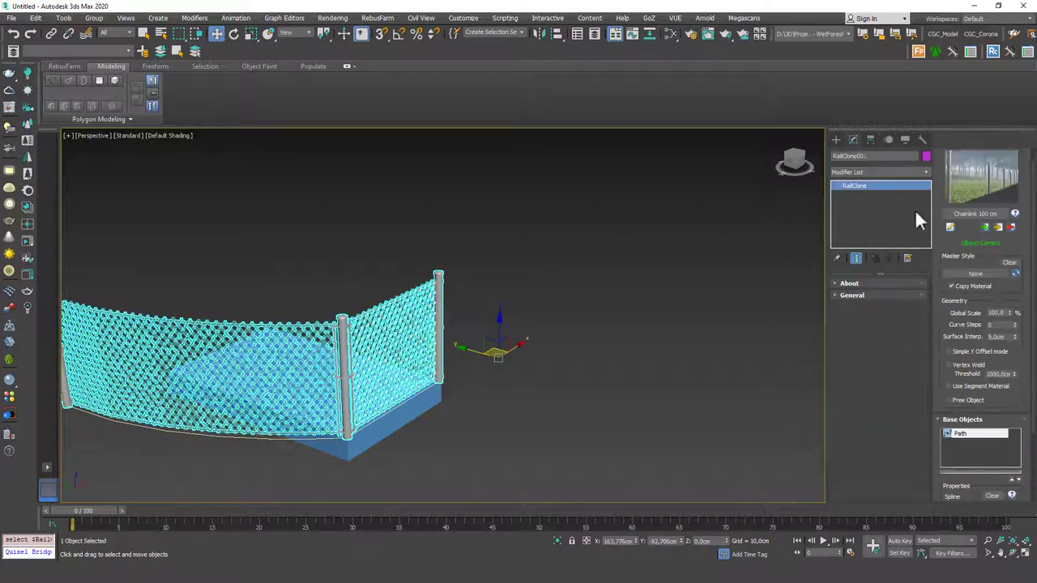
Step: Swap the fence to the Railings > Iron Handrail 4 style, dismissing the missing-file warning
left_click(981, 213)
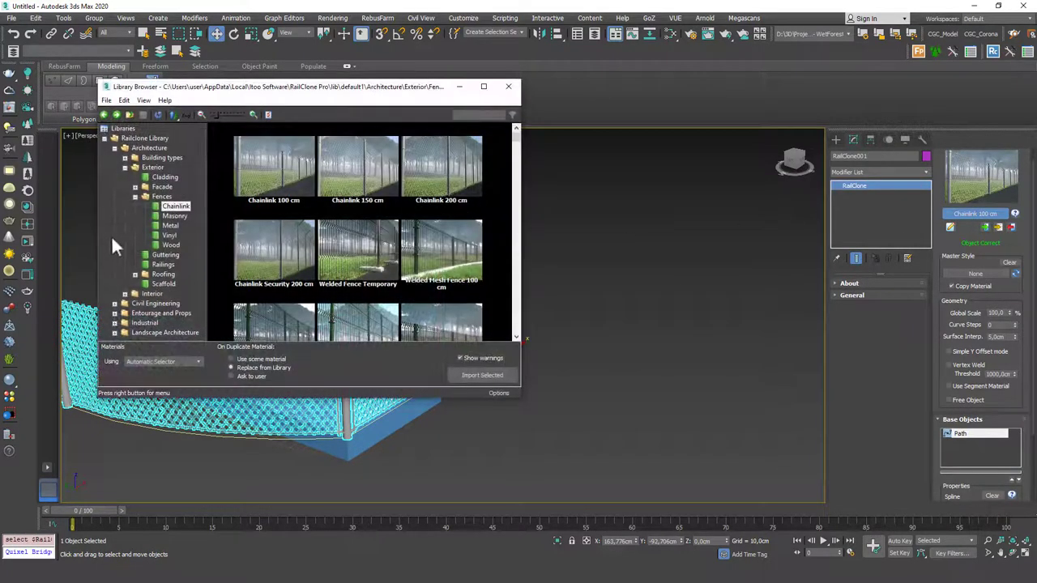
left_click(162, 265)
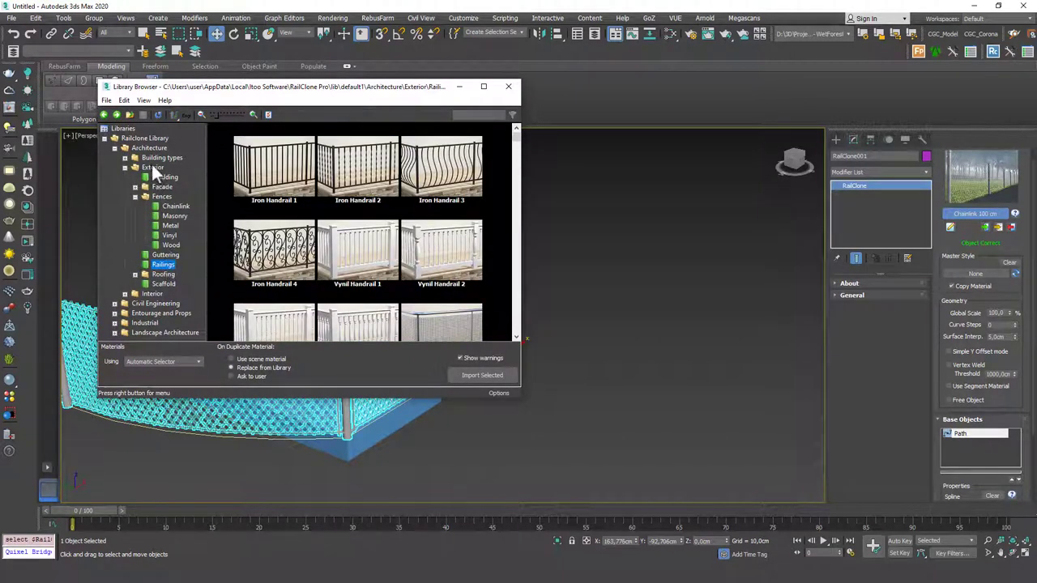
scroll(418, 211, "down", 1)
scroll(419, 212, "down", 1)
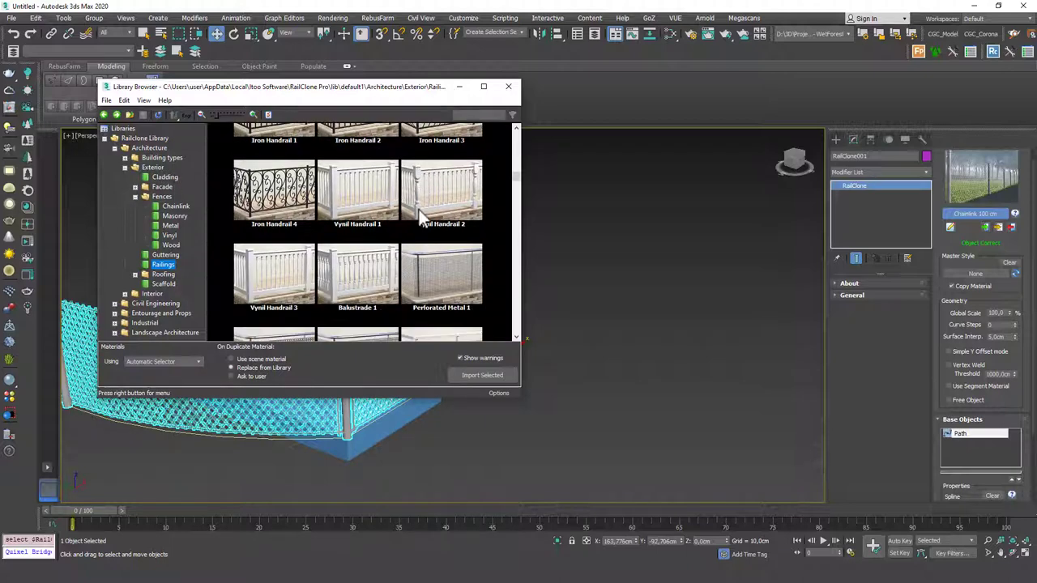
scroll(419, 212, "down", 1)
scroll(418, 211, "down", 1)
scroll(419, 218, "down", 1)
scroll(420, 221, "up", 2)
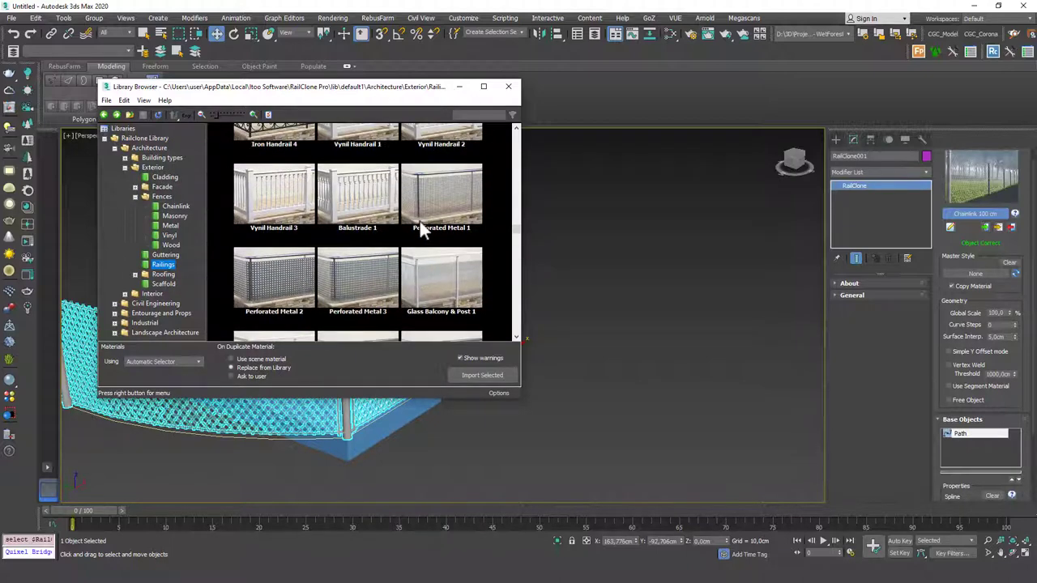
scroll(420, 221, "up", 1)
double_click(273, 209)
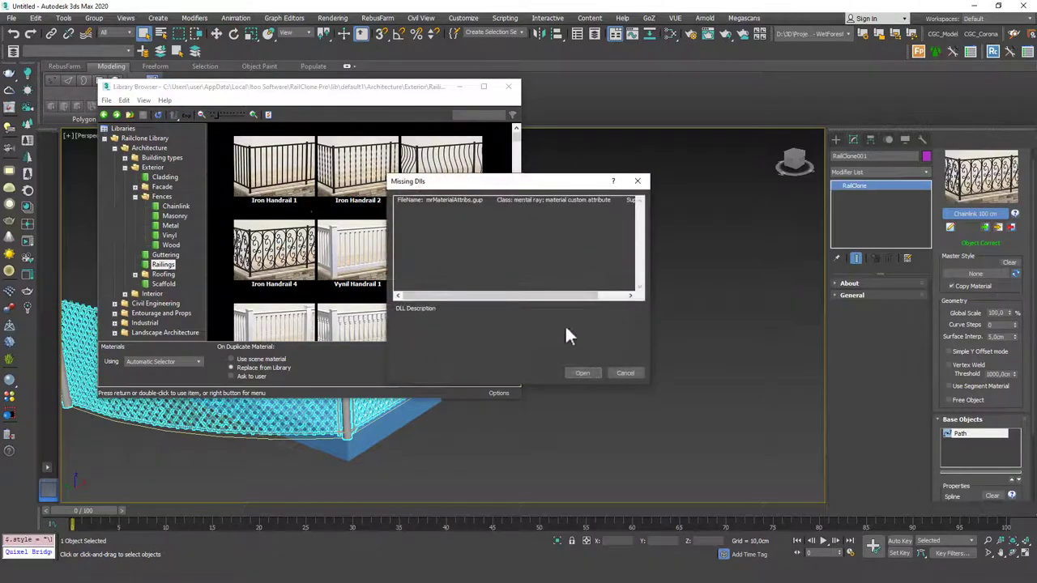
left_click(585, 373)
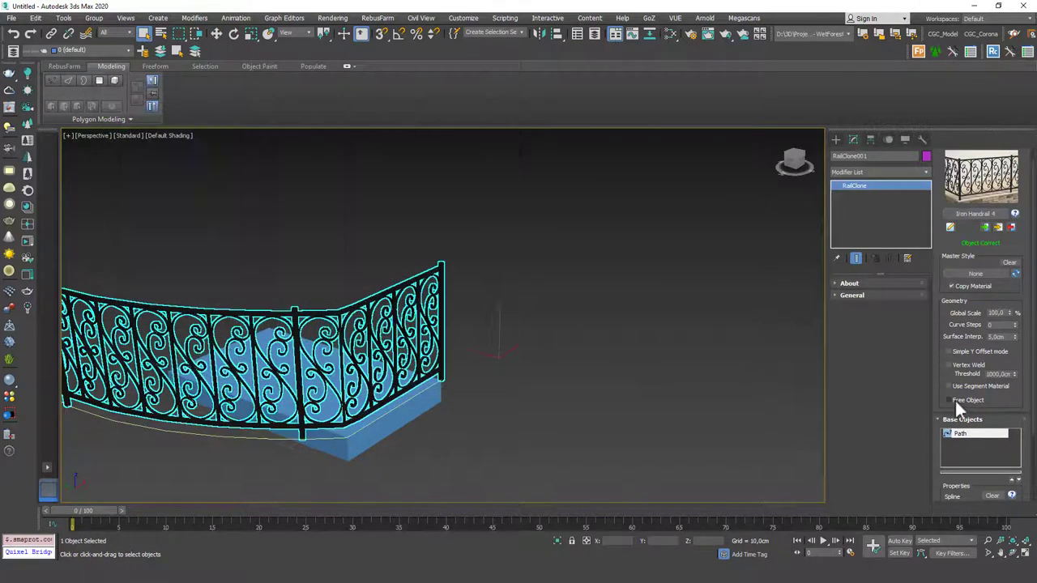
Step: Select Line001's middle vertex and move it right to deepen the iron railing's curve
scroll(942, 387, "down", 1)
mouse_move(359, 247)
middle_mouse_down("alt")
mouse_move(411, 267)
mouse_move(608, 282)
mouse_move(537, 287)
mouse_move(503, 305)
mouse_move(387, 291)
mouse_move(361, 340)
middle_mouse_up("alt")
left_click(608, 283)
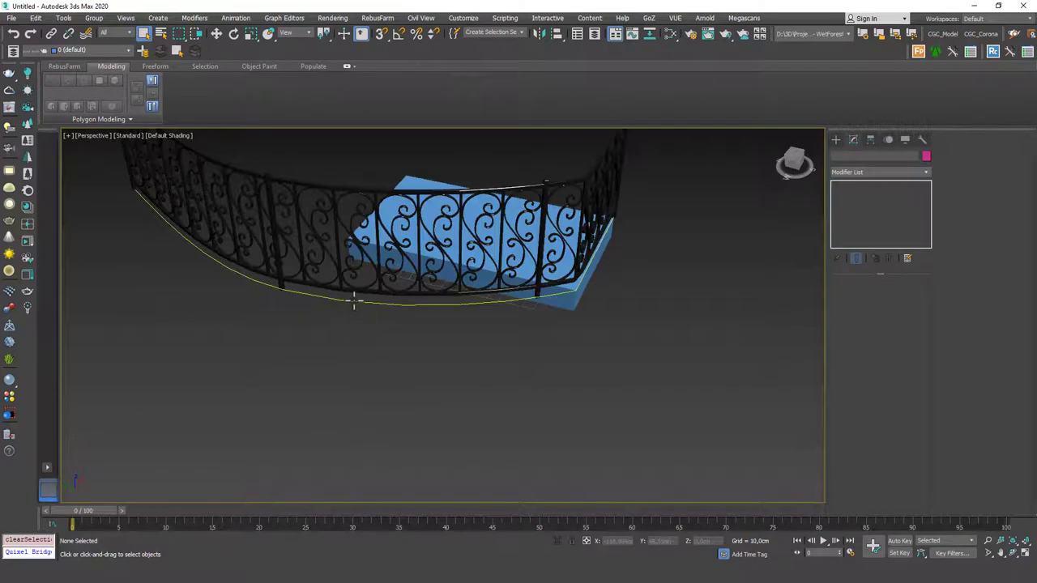
left_click(354, 302)
key("1")
left_click(270, 290)
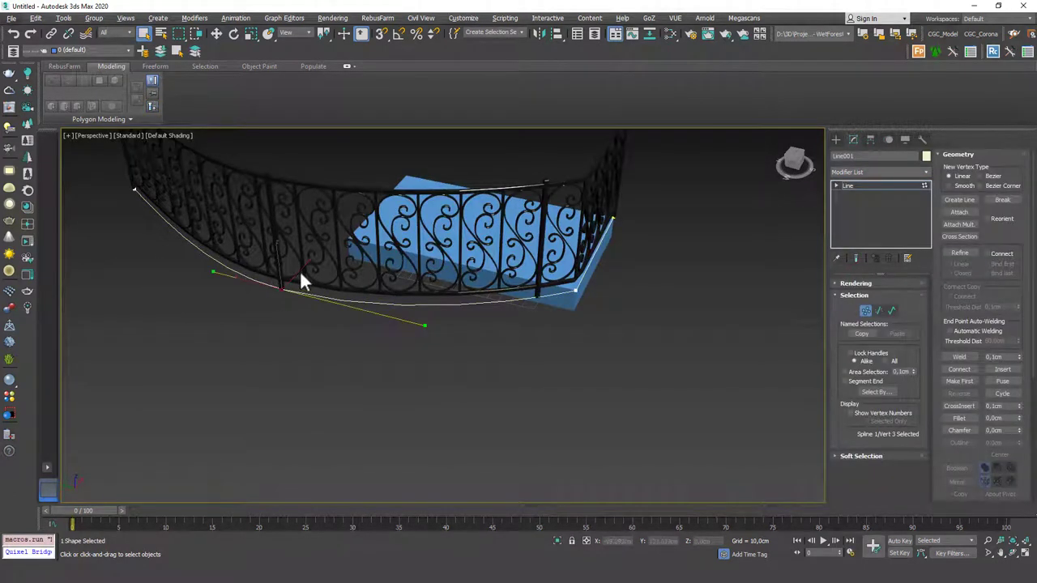
key("w")
mouse_move(342, 305)
middle_mouse_down("alt")
mouse_move(324, 282)
mouse_move(278, 318)
mouse_move(301, 308)
mouse_move(412, 162)
mouse_move(283, 315)
mouse_move(354, 222)
mouse_move(303, 287)
mouse_move(300, 258)
mouse_move(400, 308)
mouse_move(405, 297)
mouse_move(561, 275)
middle_mouse_up("alt")
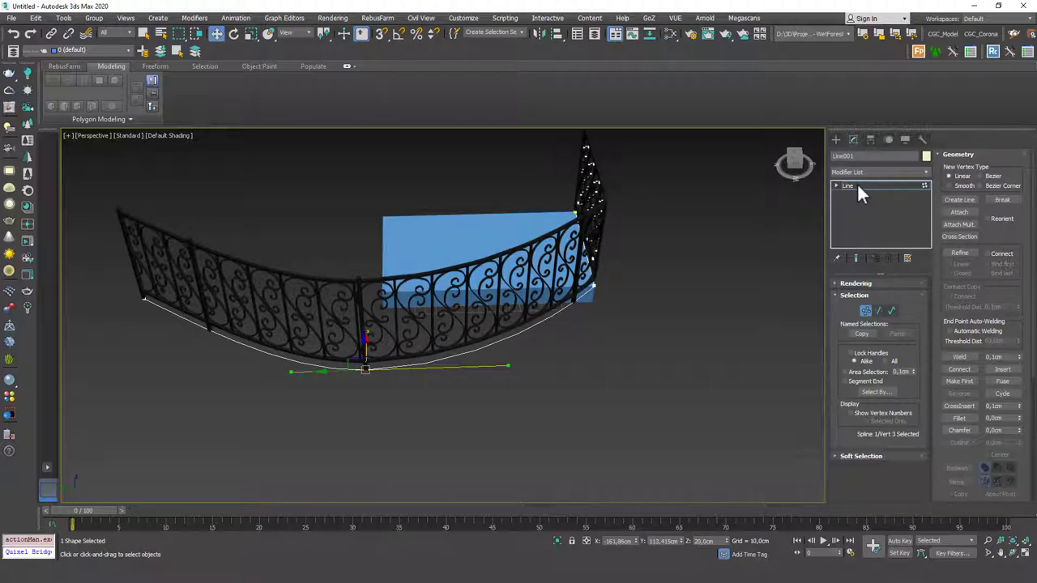
Step: Delete the iron railing object
left_click(593, 201)
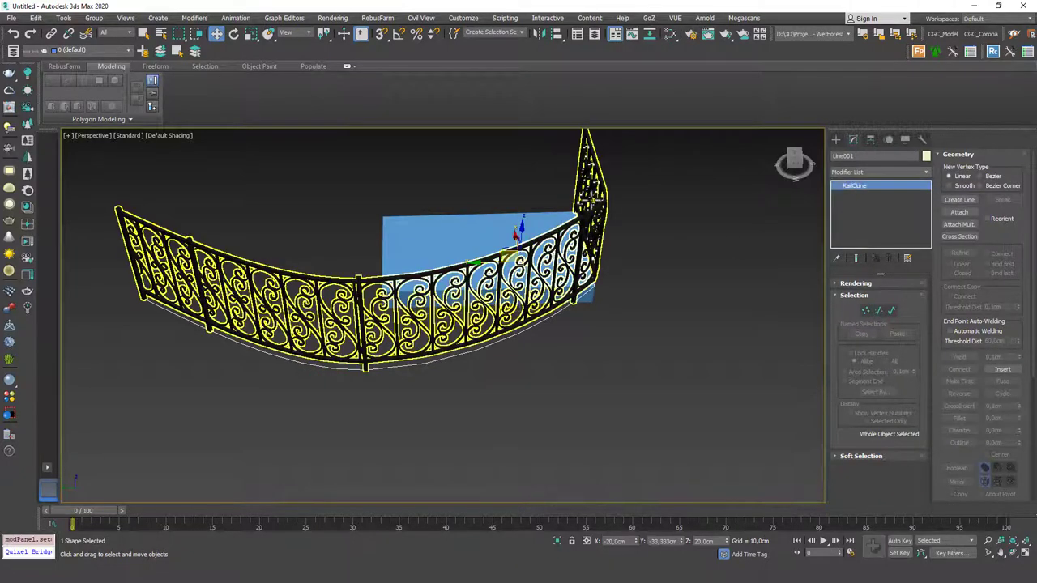
key("Delete")
mouse_move(615, 260)
middle_mouse_down("alt")
mouse_move(664, 262)
mouse_move(569, 267)
middle_mouse_up("alt")
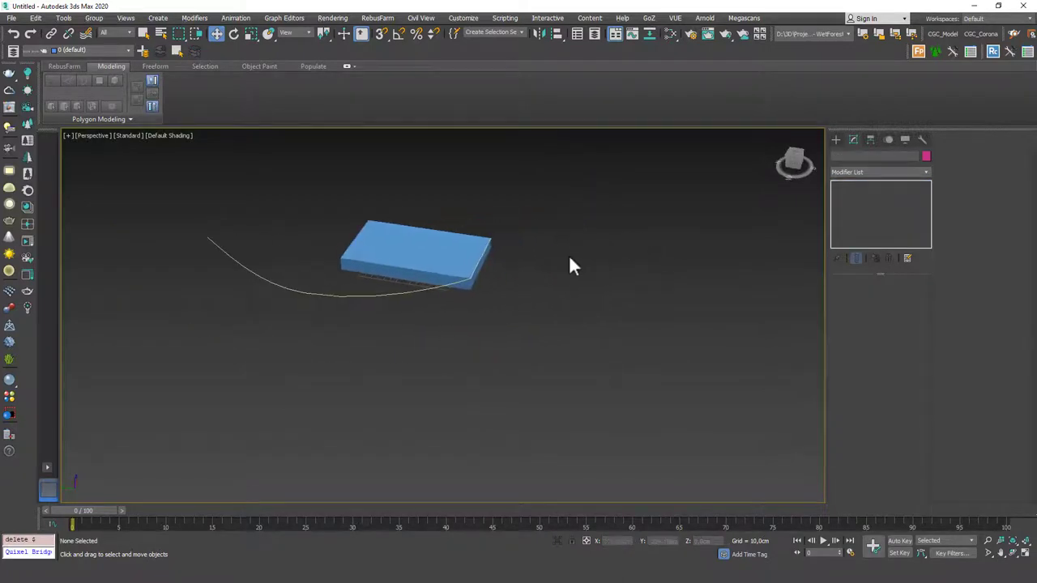
Step: Browse the Itoo Software create types, then open RailClone001's style Library Browser
left_click(836, 140)
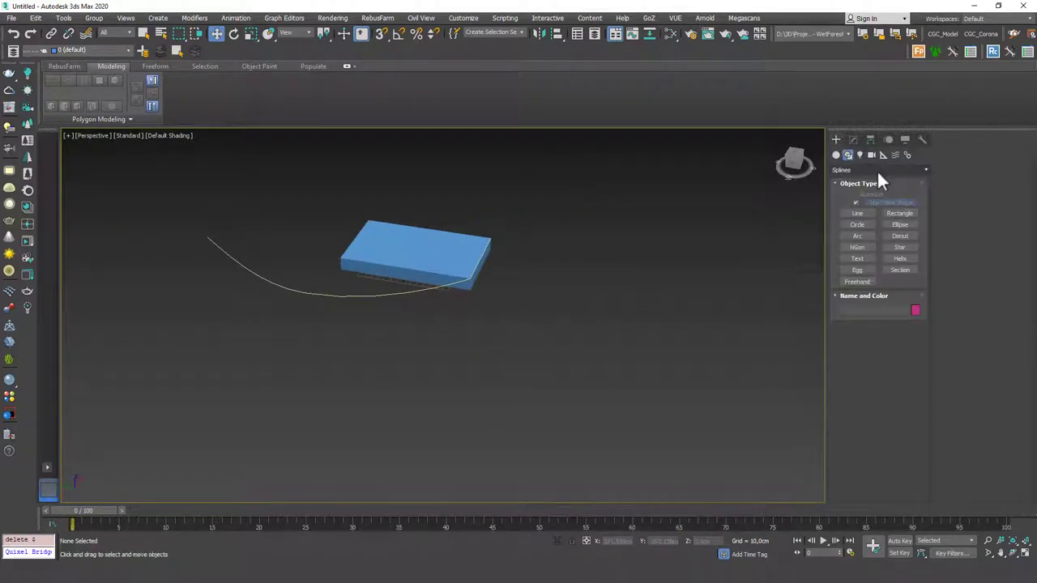
left_click(836, 155)
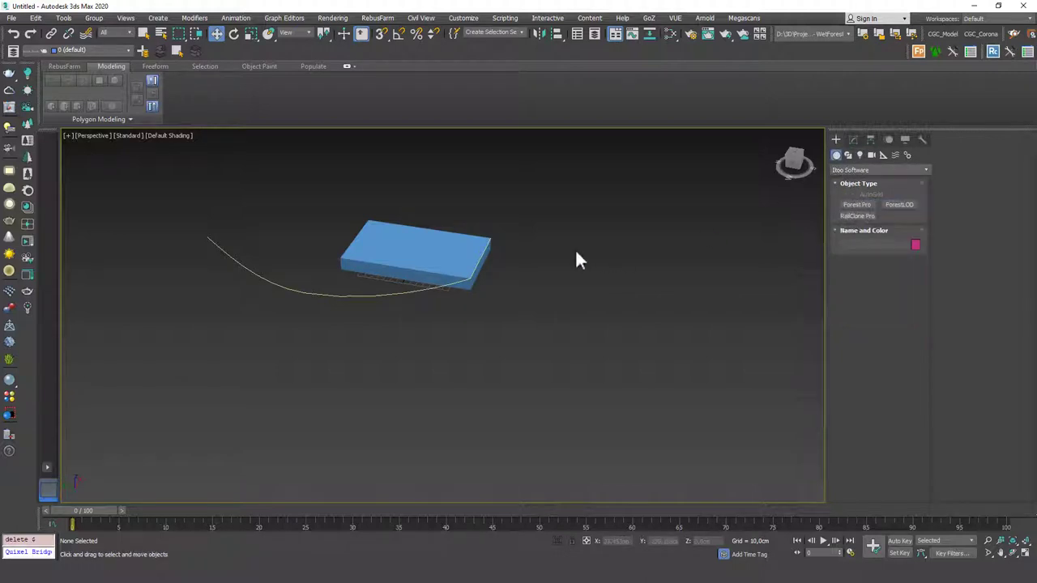
left_click(853, 139)
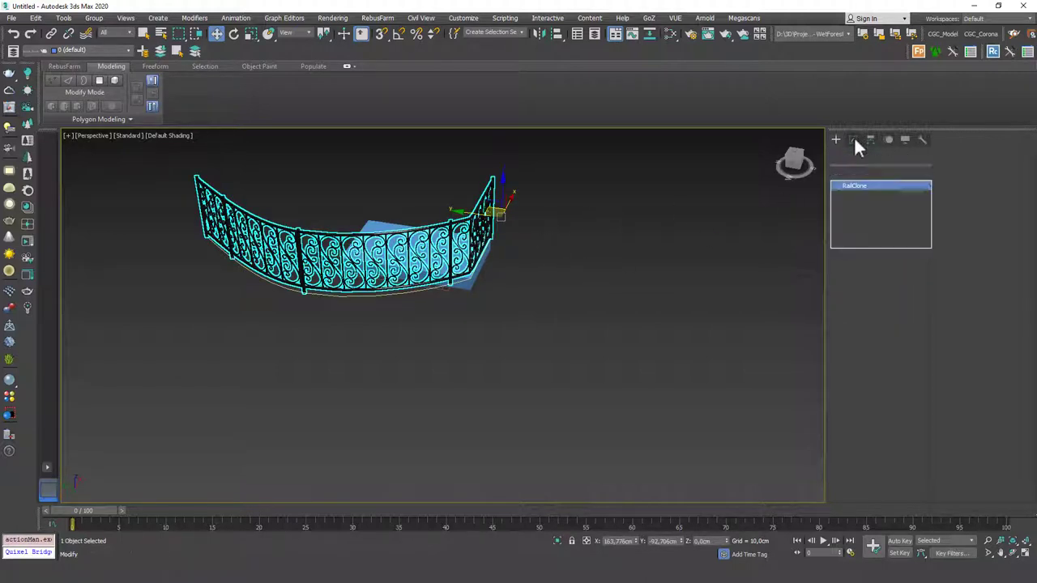
left_click(975, 228)
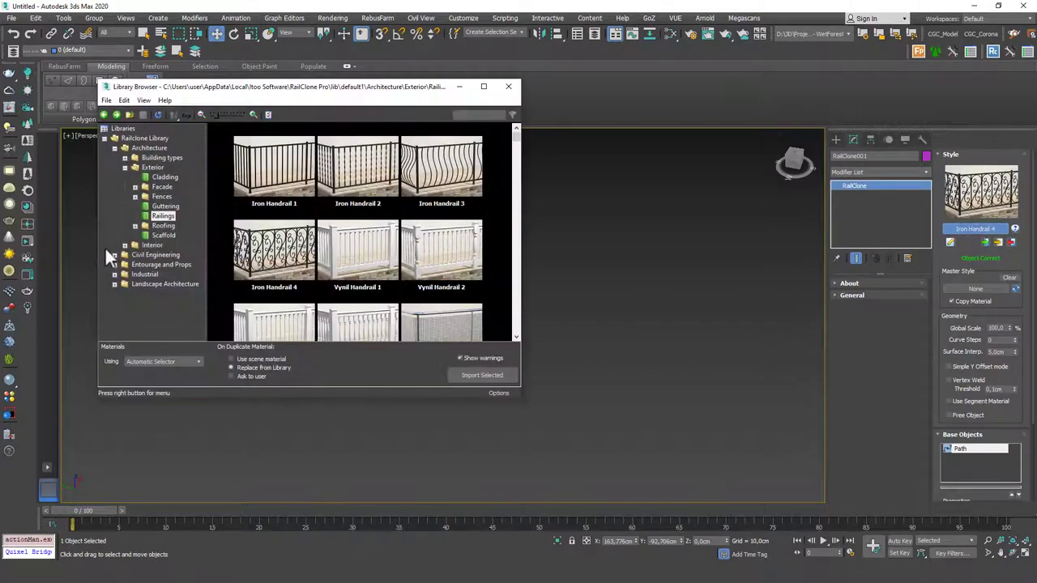
Step: Browse the Civil Engineering, Cladding, Facade Curtain wall and Sunshade presets
left_click(148, 255)
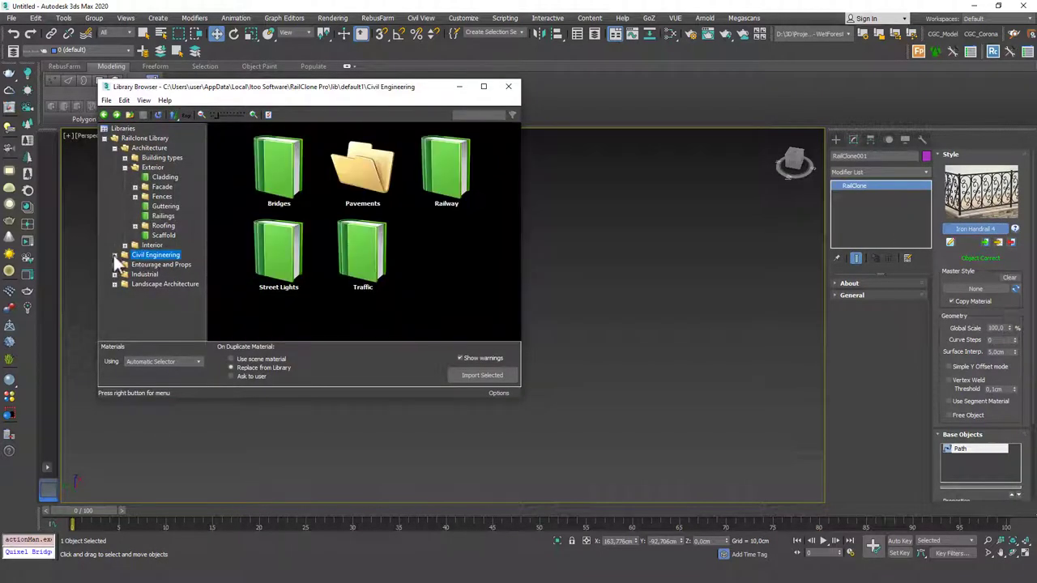
left_click(162, 176)
left_click(162, 187)
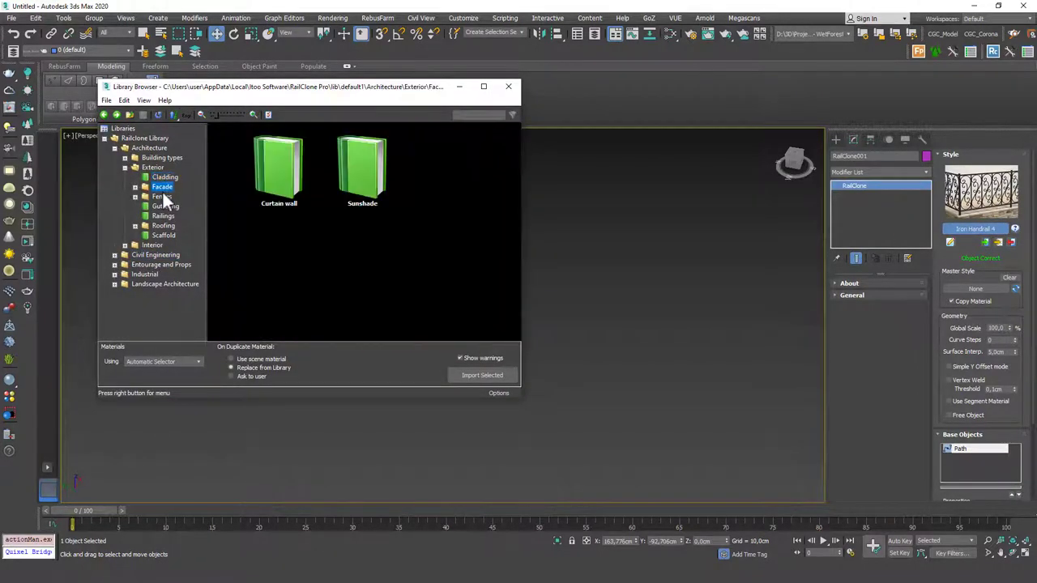
left_click(170, 176)
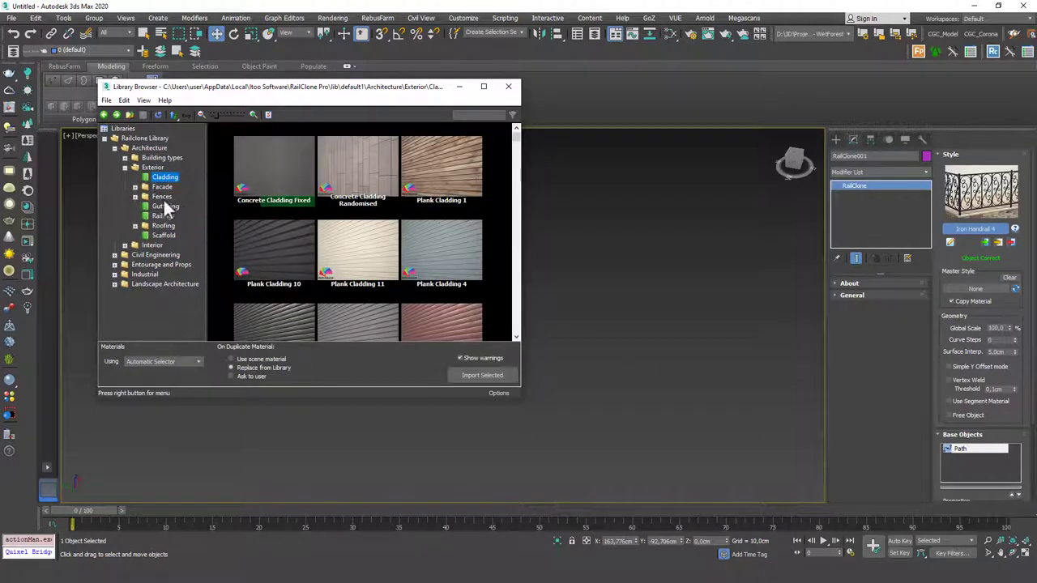
left_click(162, 187)
left_click(135, 187)
left_click(170, 196)
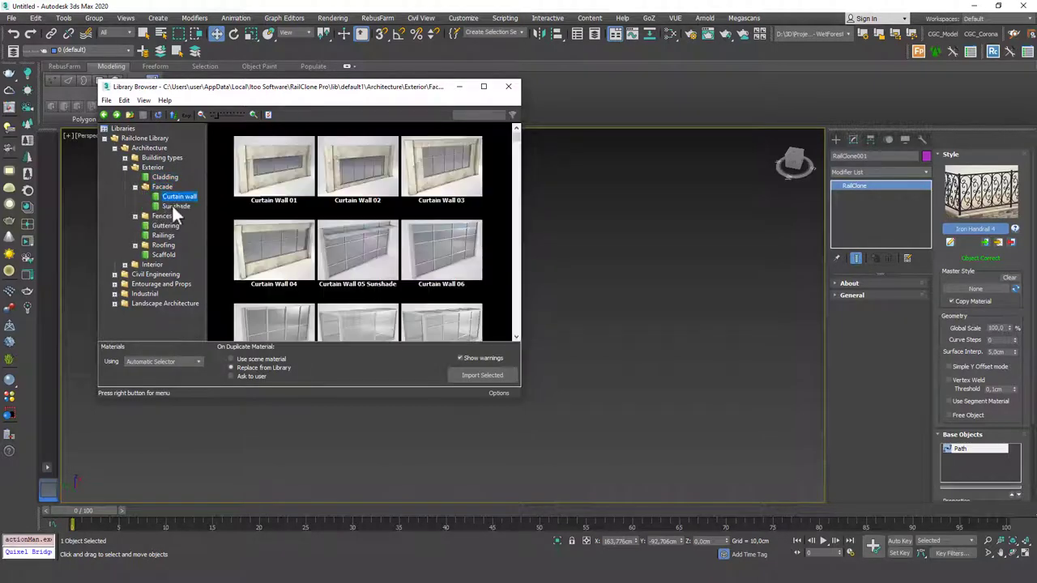
scroll(335, 265, "down", 2)
scroll(335, 265, "down", 2)
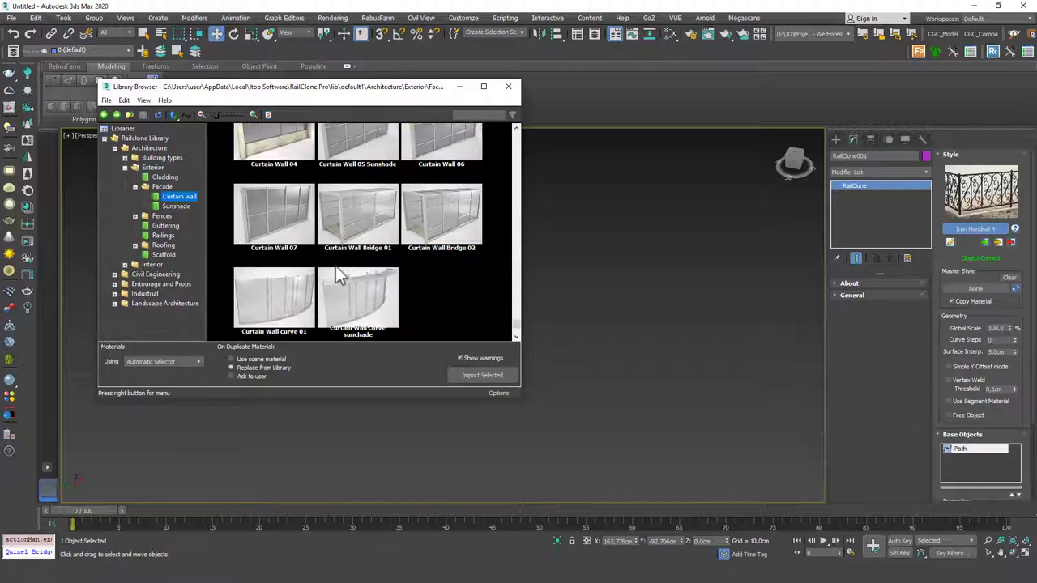
left_click(180, 207)
scroll(356, 242, "up", 3)
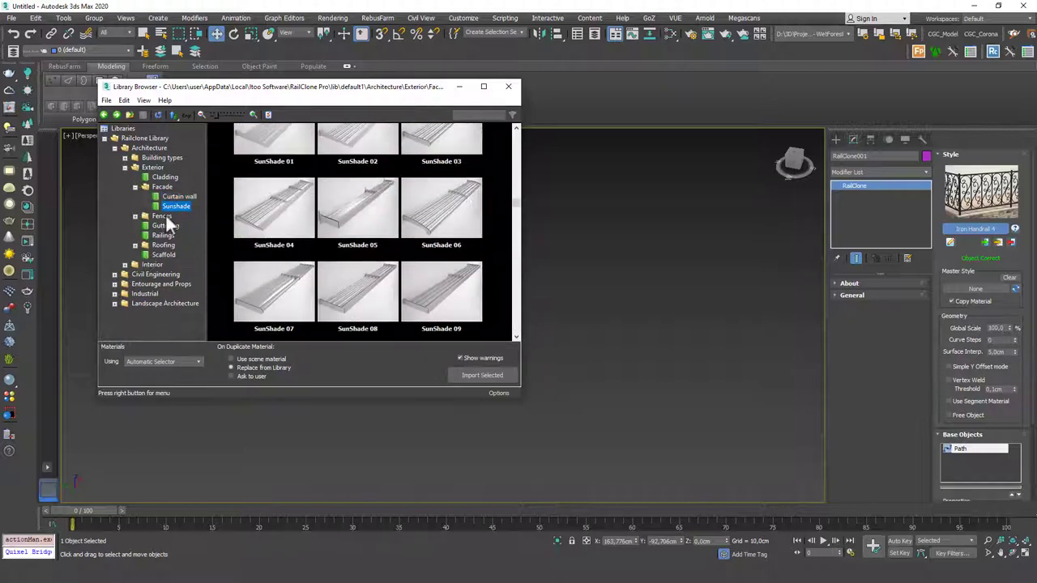
Step: Browse the Fences, Guttering and Scaffold presets
left_click(162, 216)
left_click(166, 226)
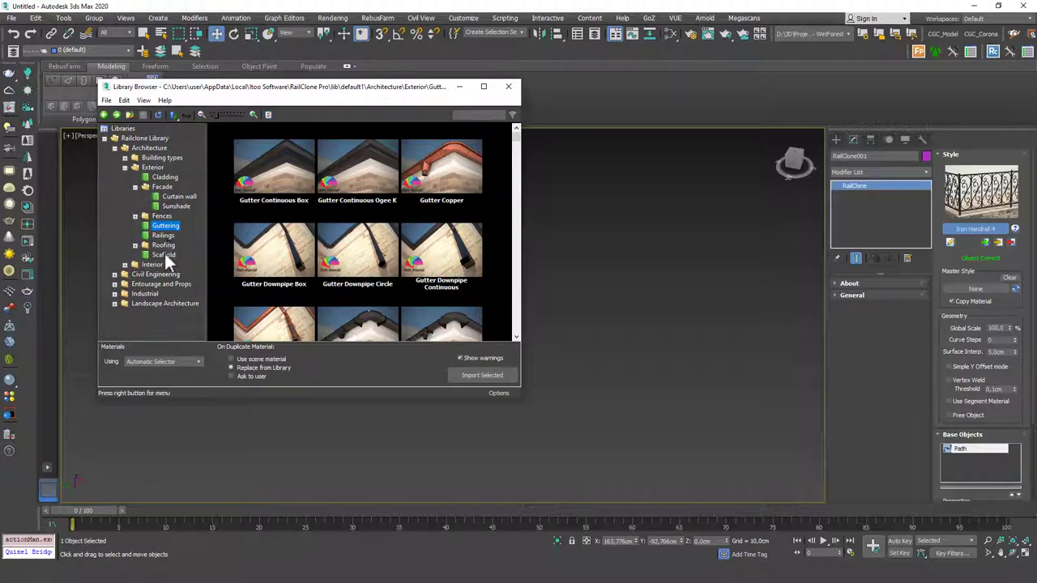
left_click(166, 255)
scroll(446, 259, "down", 1)
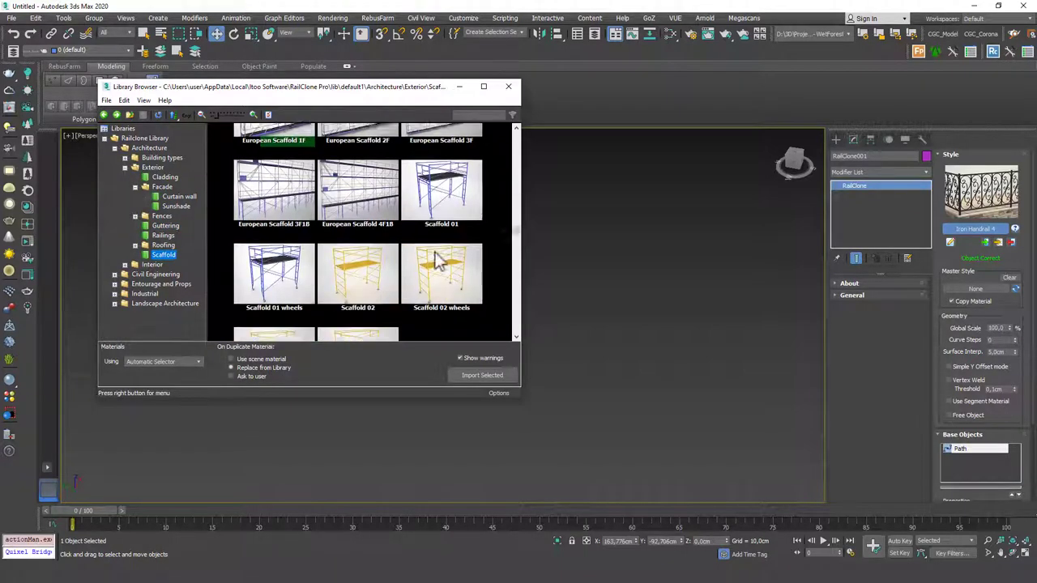
scroll(348, 315, "down", 1)
Step: Expand Roofing to view Hips and Ridge, then Tiles presets, and expand Interior
left_click(134, 244)
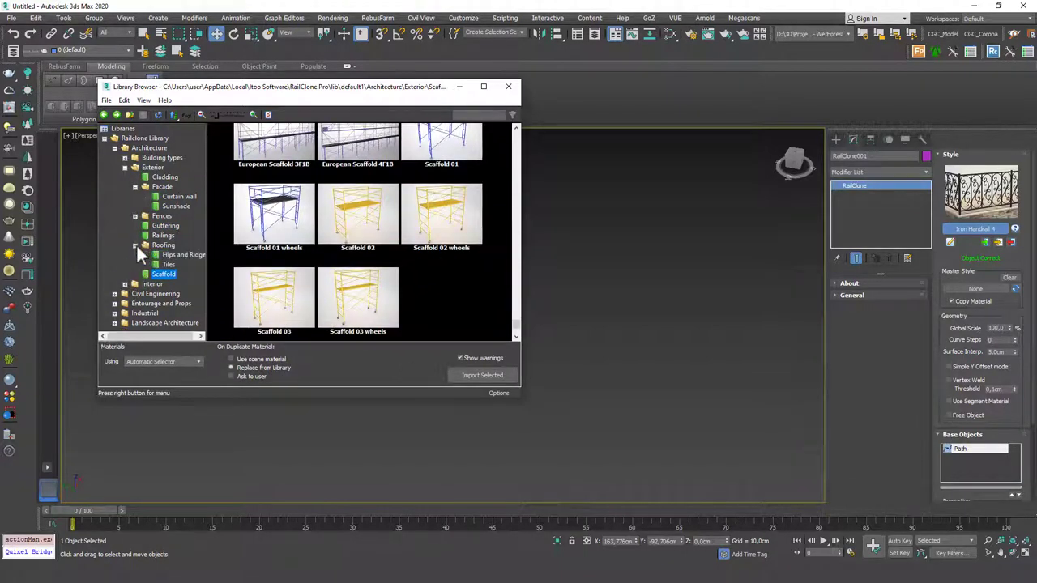
left_click(176, 254)
left_click(168, 265)
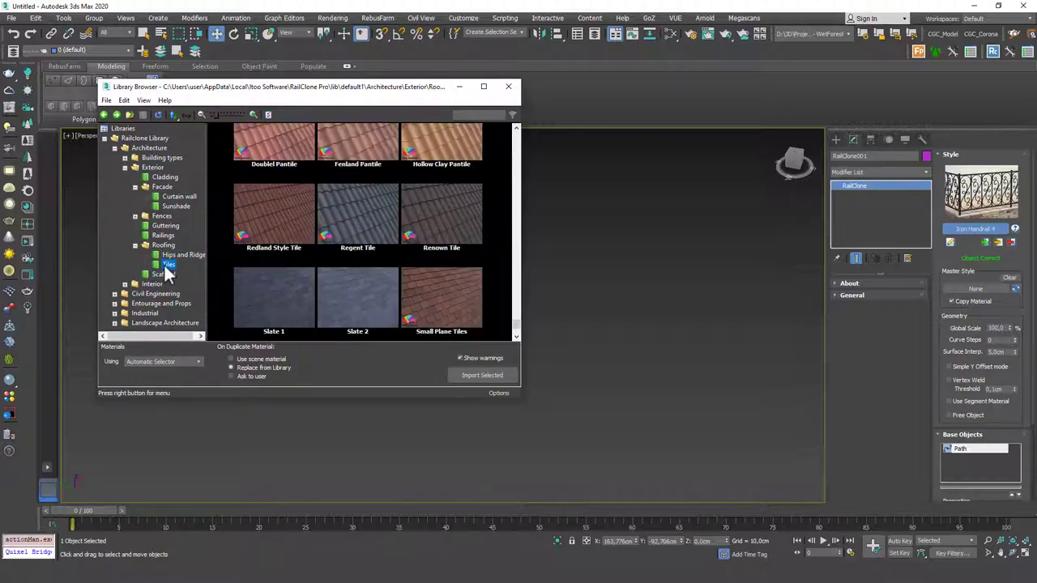
scroll(384, 254, "down", 1)
scroll(375, 247, "up", 1)
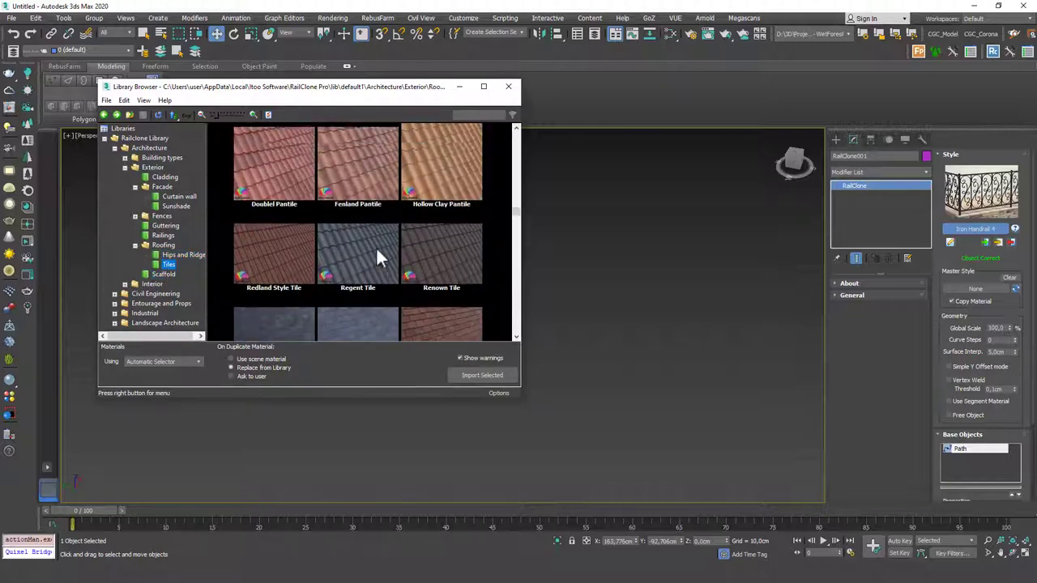
scroll(376, 247, "up", 2)
scroll(377, 246, "down", 2)
scroll(376, 247, "down", 1)
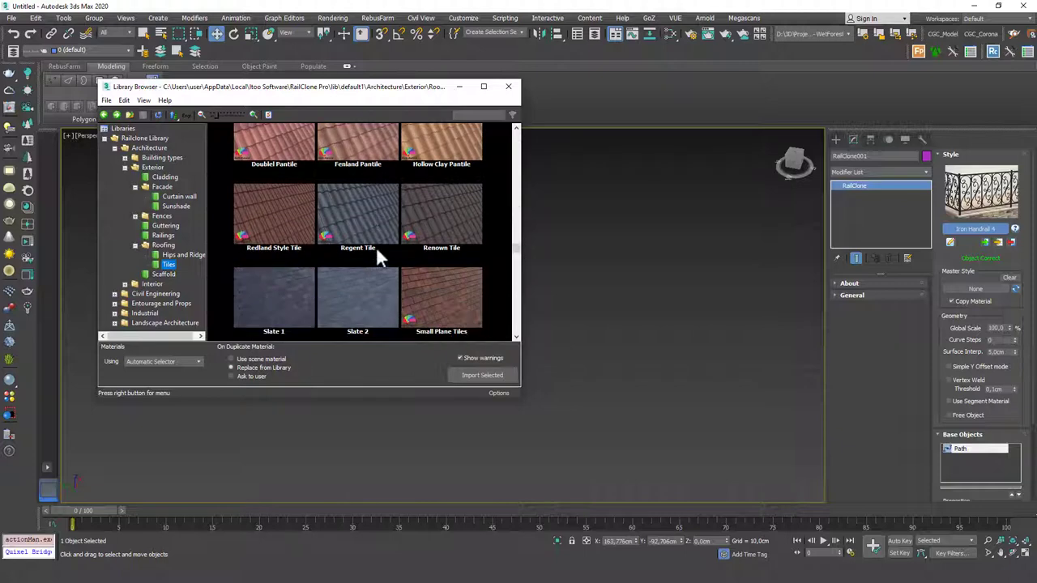
scroll(376, 246, "up", 1)
scroll(380, 231, "up", 1)
scroll(369, 239, "up", 2)
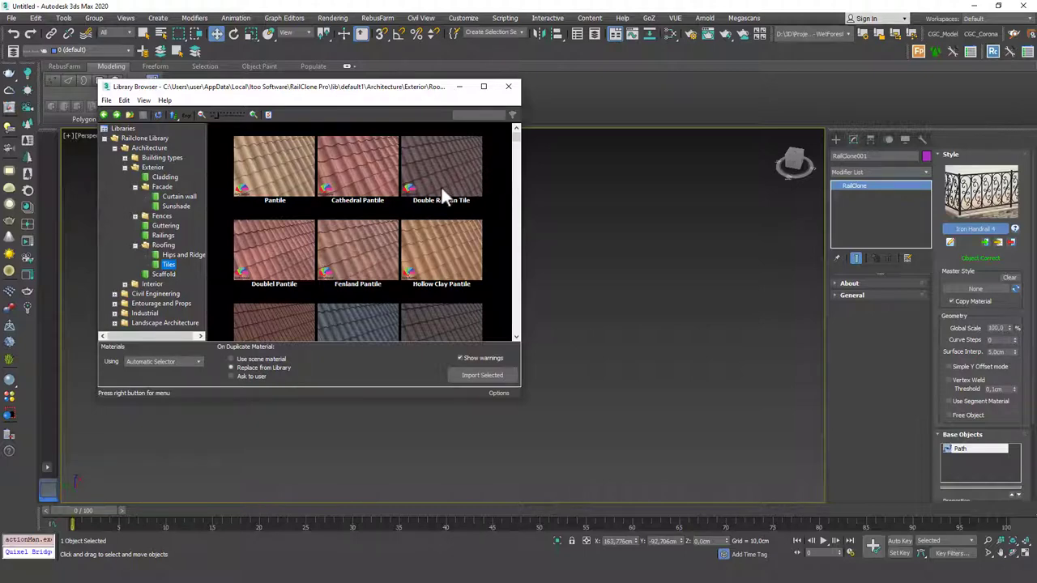
left_click(125, 284)
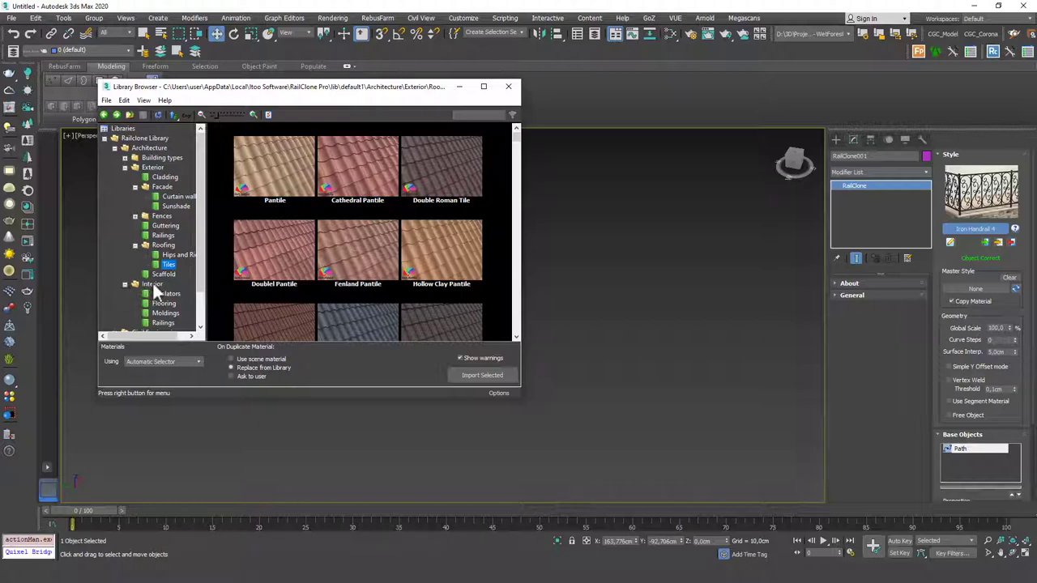
Step: Browse the interior Escalators, Moldings, Flooring and Railings presets in the RailClone library
scroll(166, 275, "down", 1)
left_click(166, 265)
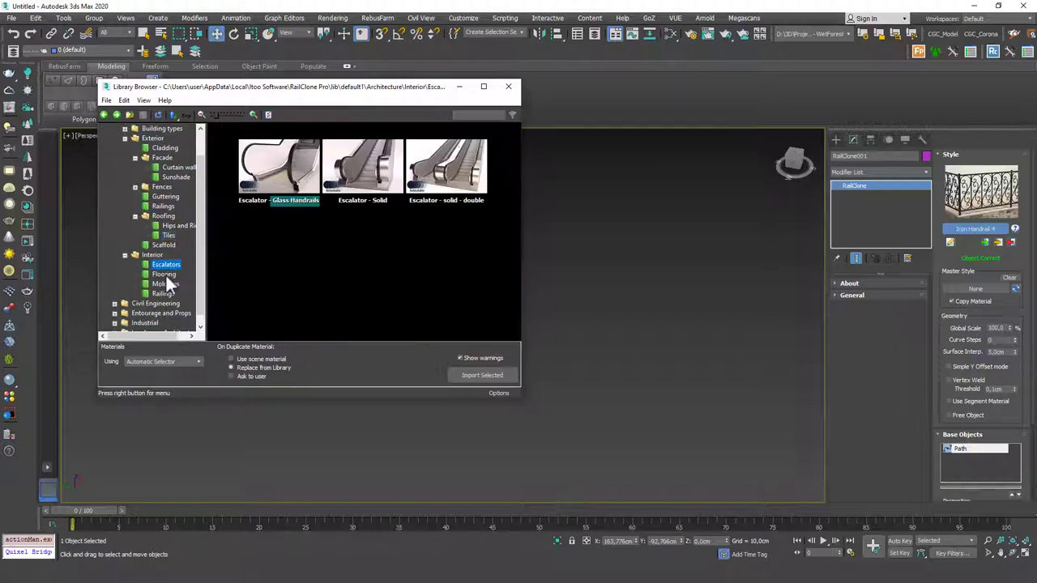
left_click(162, 284)
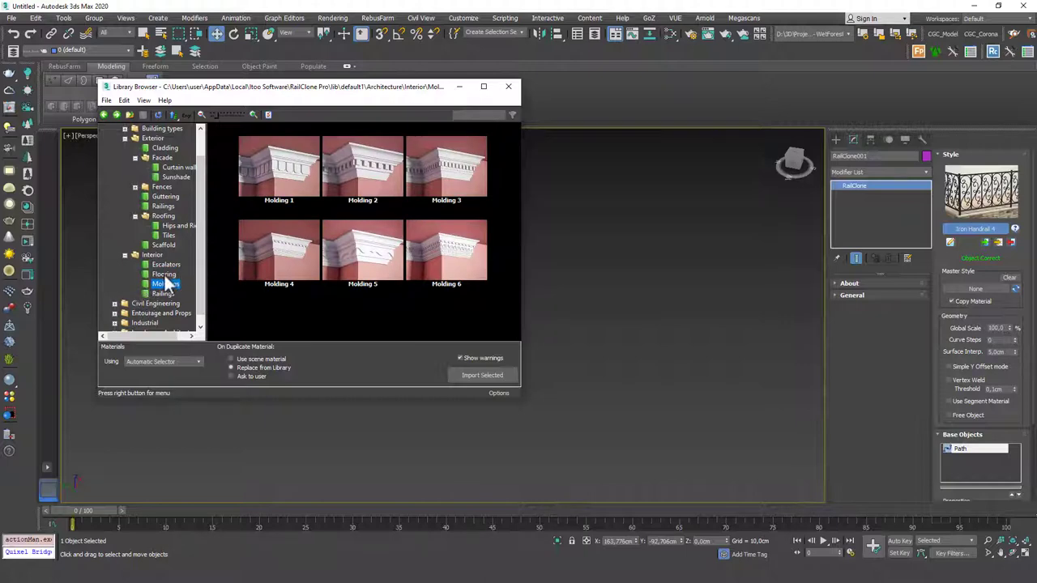
left_click(164, 275)
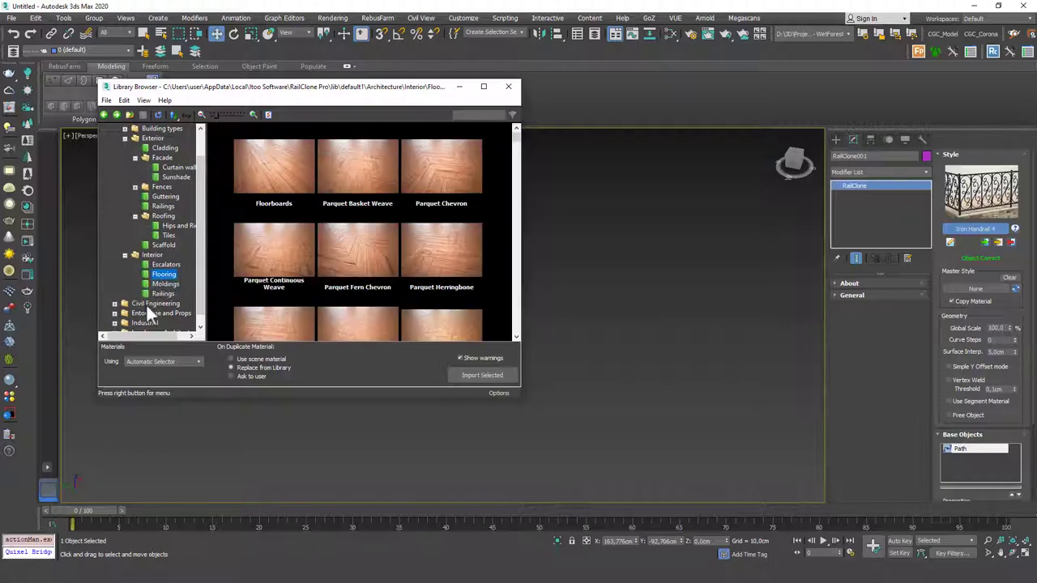
left_click(163, 294)
scroll(116, 302, "down", 1)
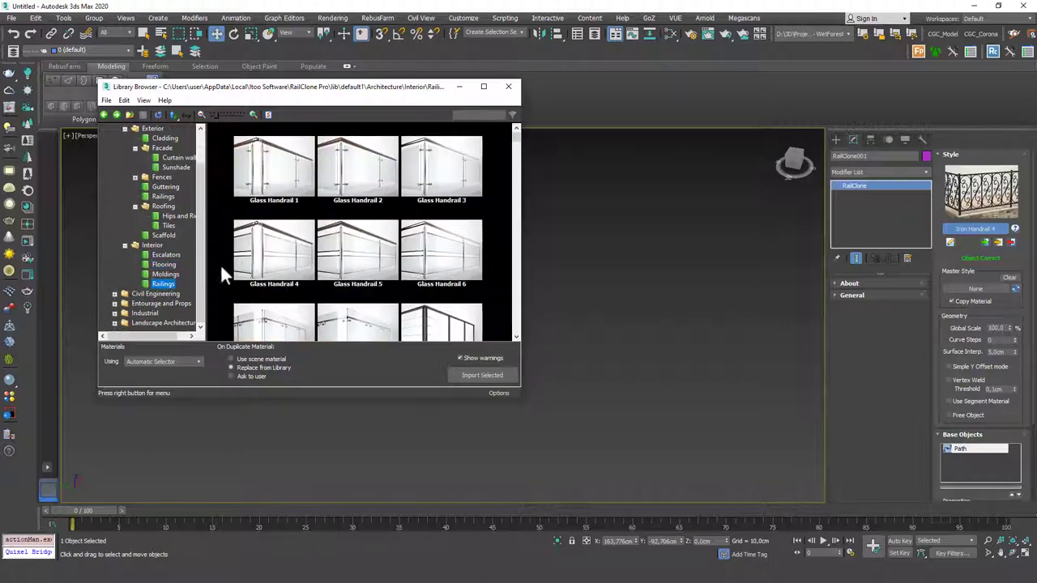
scroll(162, 275, "up", 3)
scroll(331, 281, "down", 5)
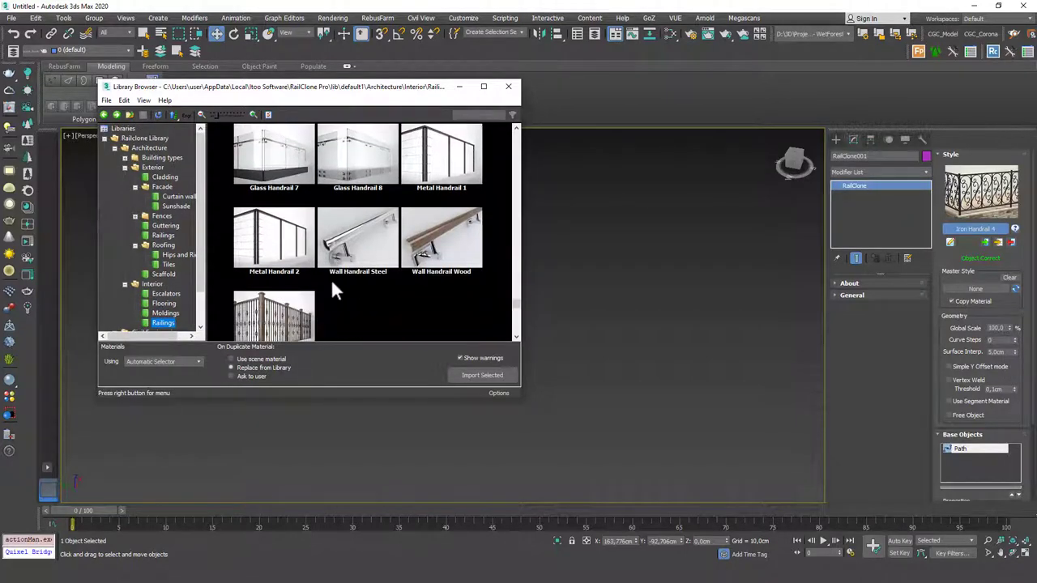
scroll(127, 319, "down", 2)
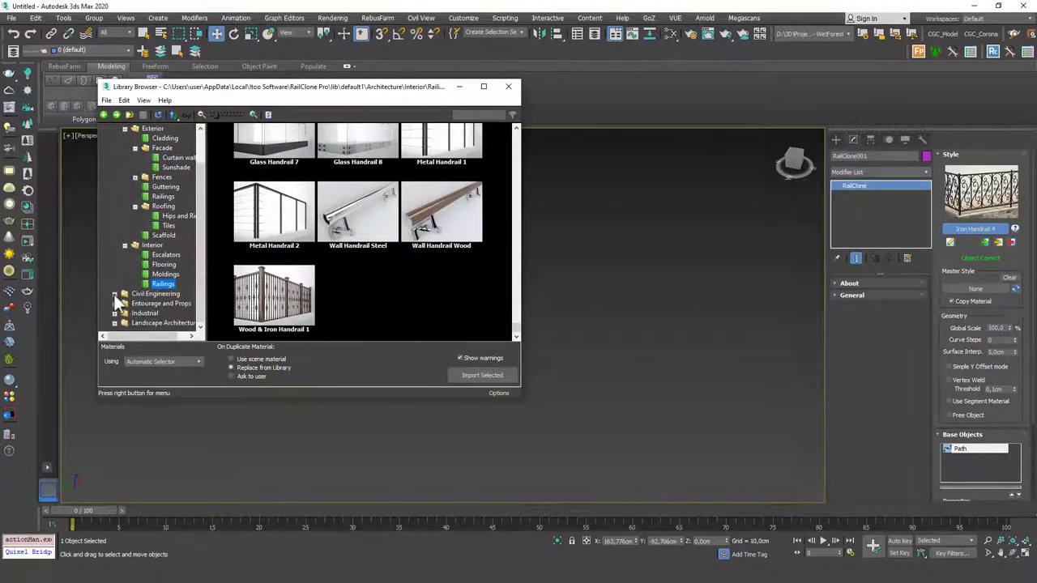
Step: Expand Civil Engineering and view its Bridges, Railway, Street Lights and Traffic presets
left_click(115, 294)
left_click(151, 255)
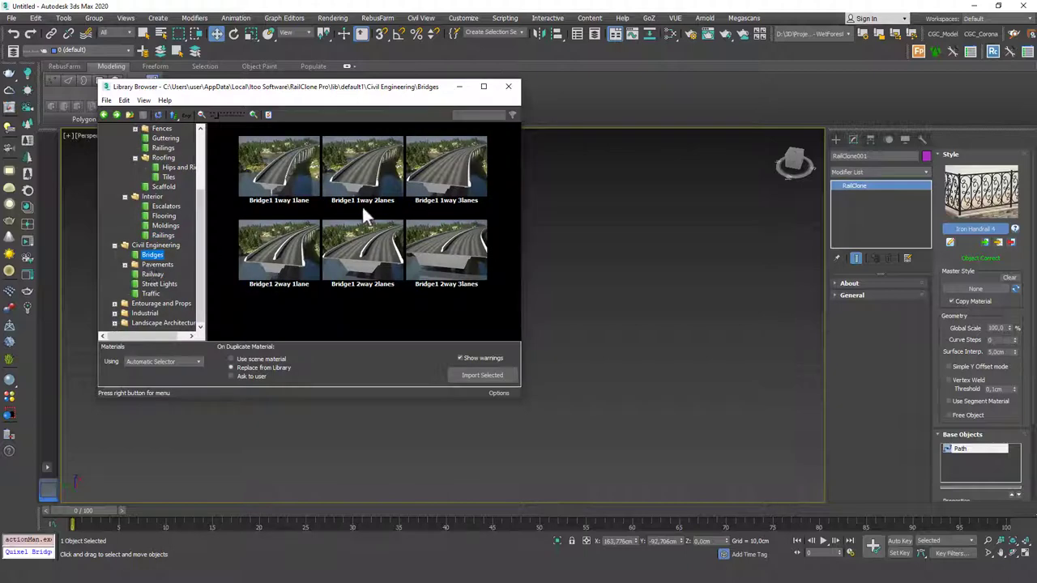
left_click(156, 276)
left_click(154, 283)
left_click(147, 292)
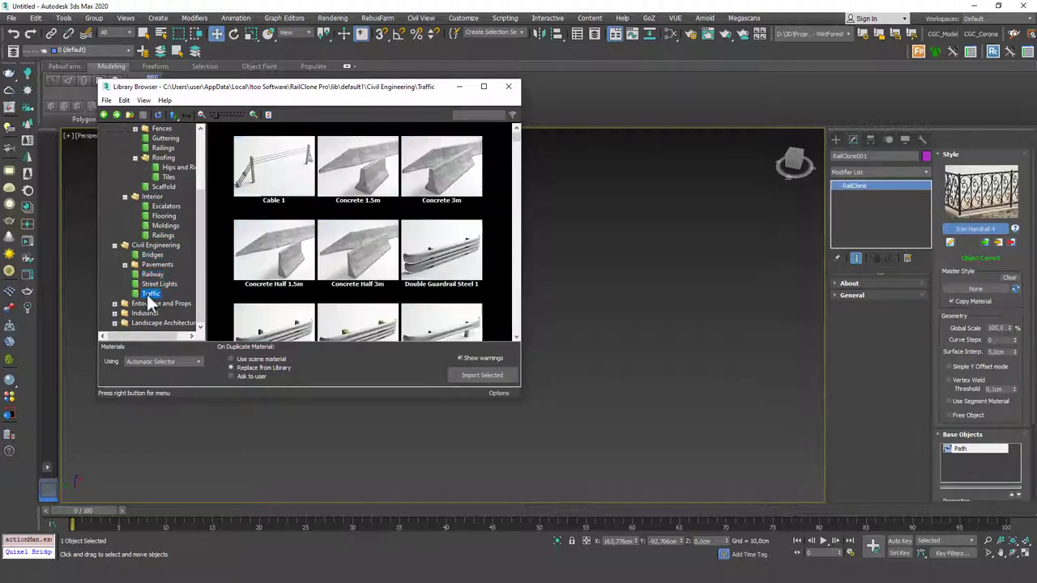
Step: View the Shelving and Storage and Industrial Truss presets, then close the library
left_click(115, 303)
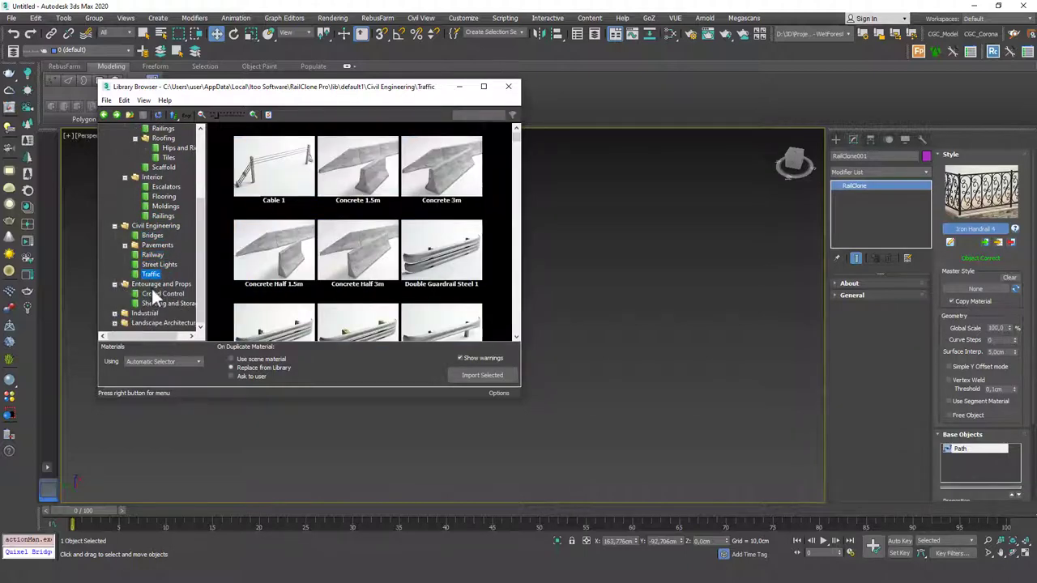
left_click(154, 304)
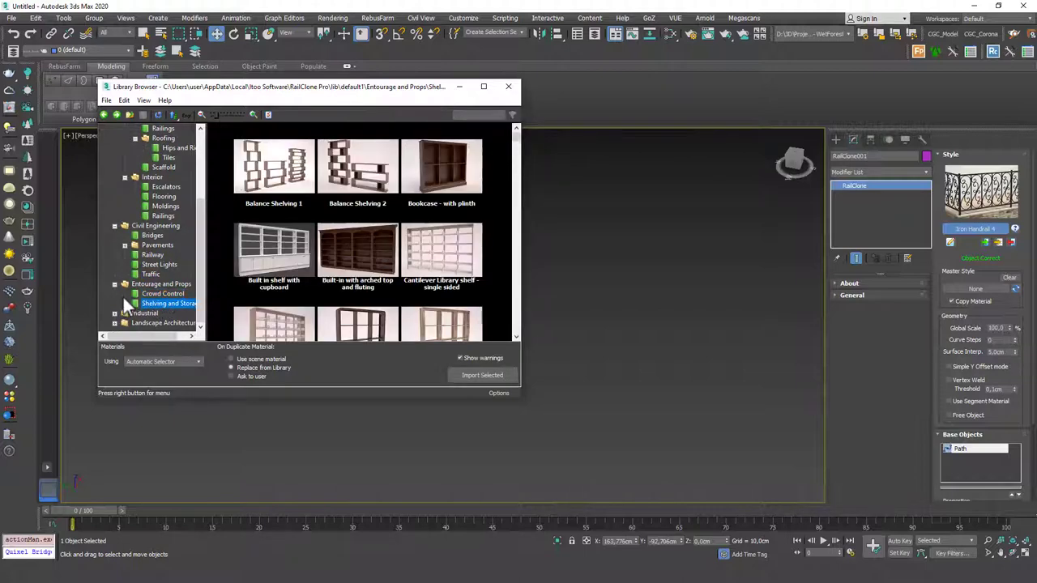
left_click(115, 313)
left_click(151, 313)
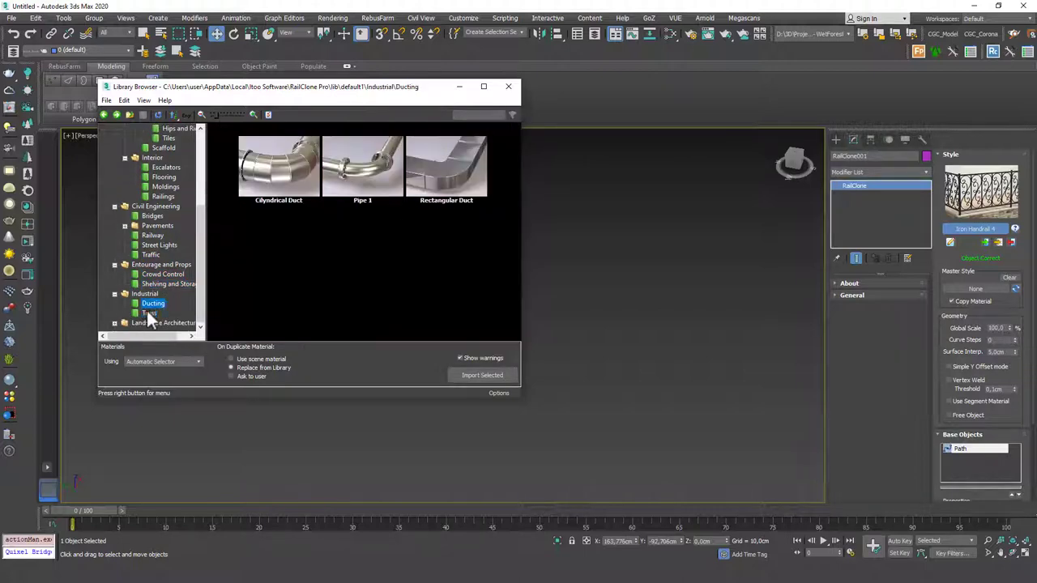
left_click(509, 85)
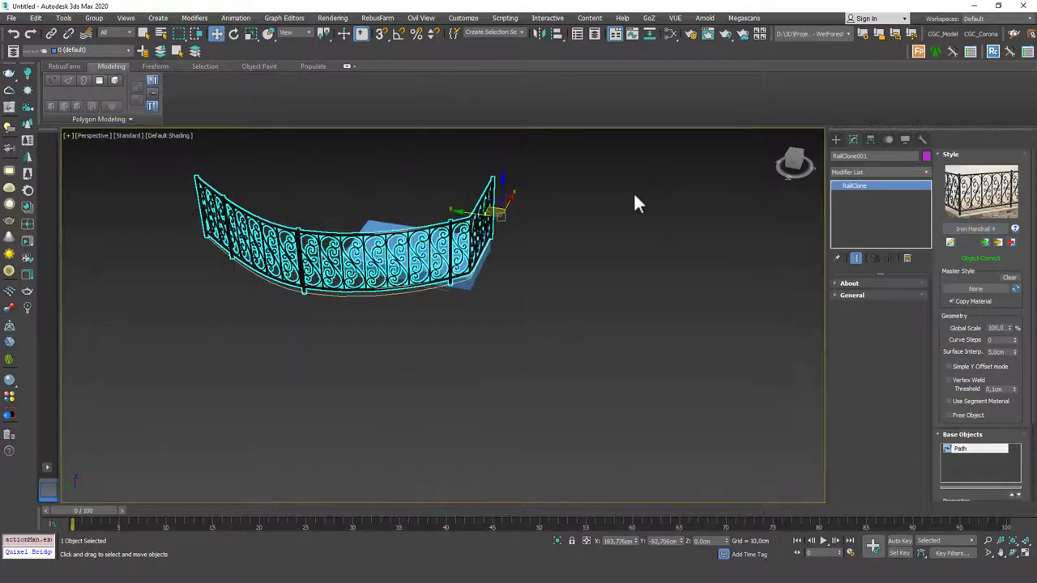
Step: Delete the iron railing, its curved path line and the blue box from the scene
left_click(604, 194)
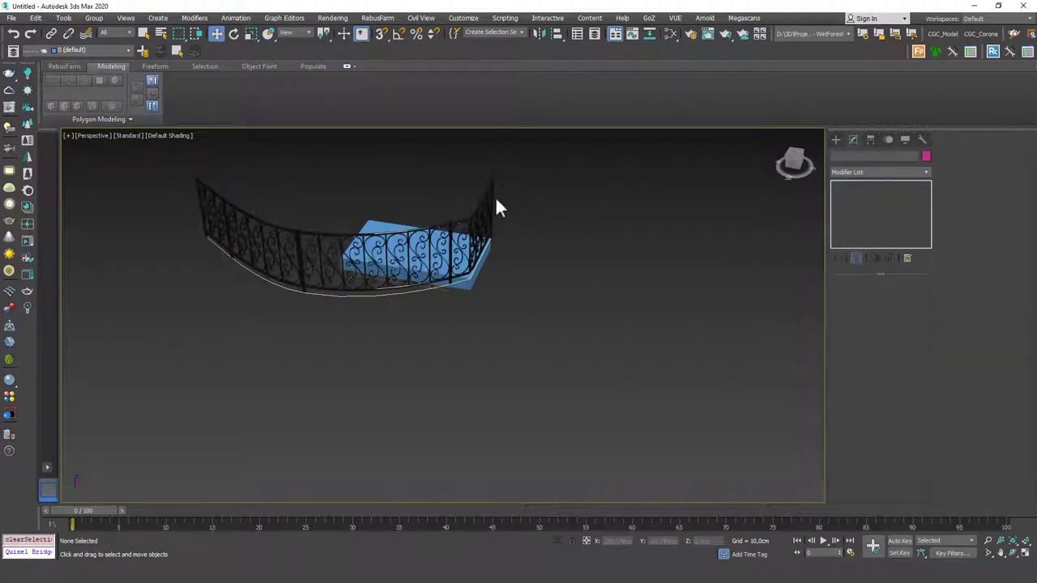
left_click(496, 203)
key("Delete")
left_click(390, 296)
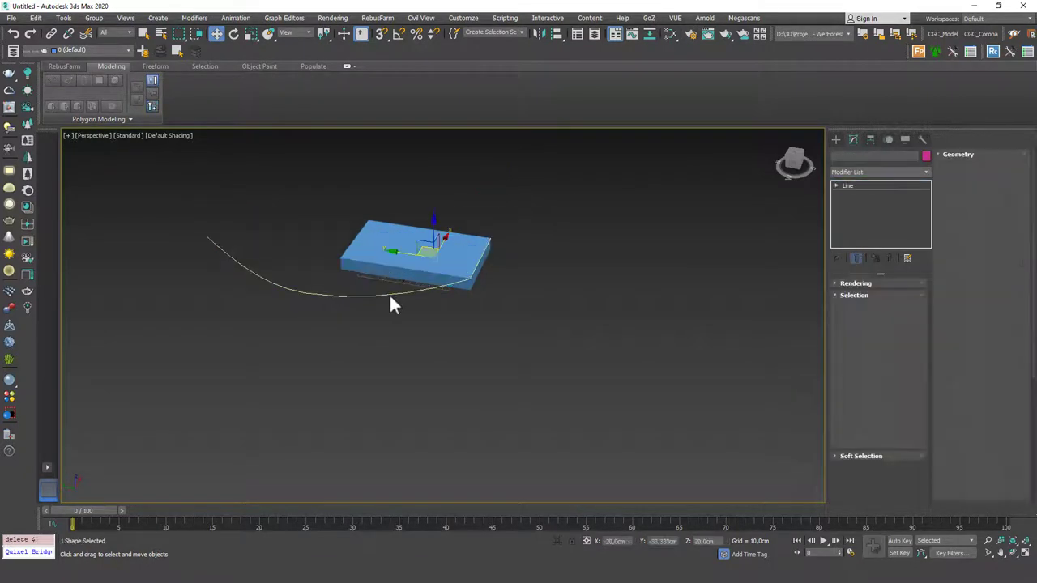
key("Delete")
left_click(441, 262)
key("Delete")
left_click(836, 140)
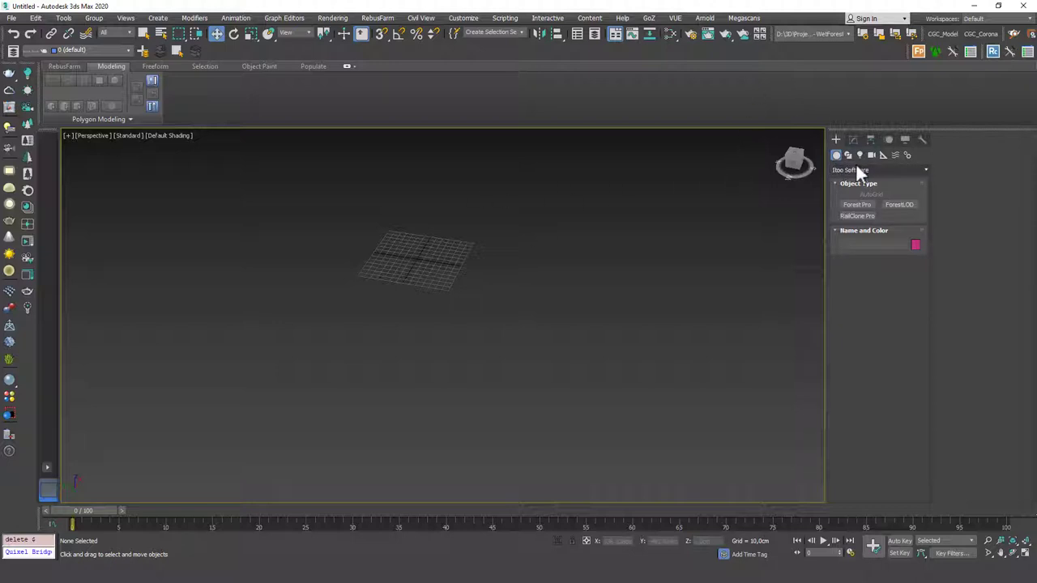
Step: Draw an L-shaped line spline from the left of the grid to a corner point
left_click(847, 155)
left_click(857, 213)
left_click(217, 324)
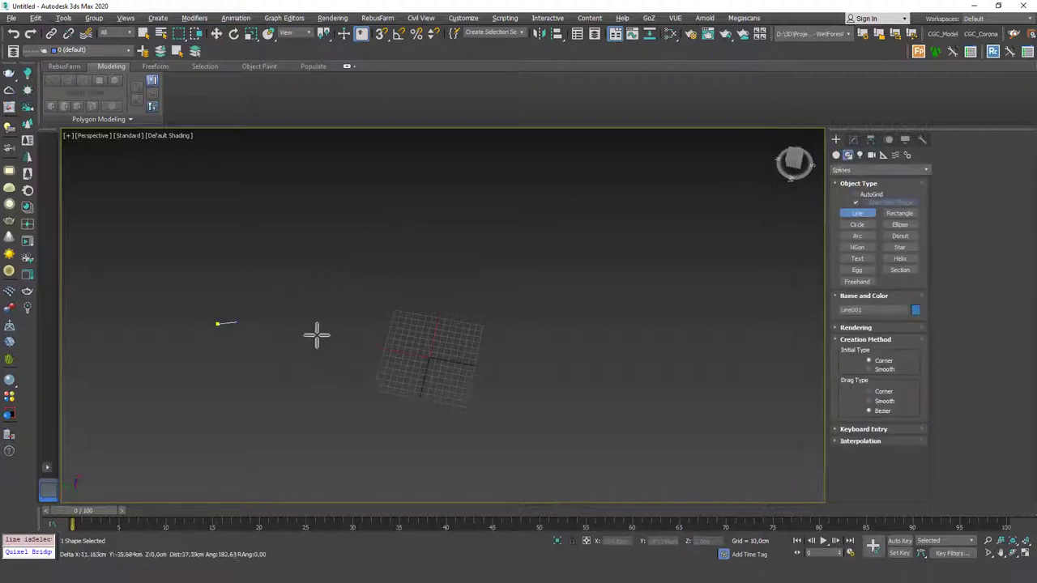
left_click(629, 398)
right_click(668, 170)
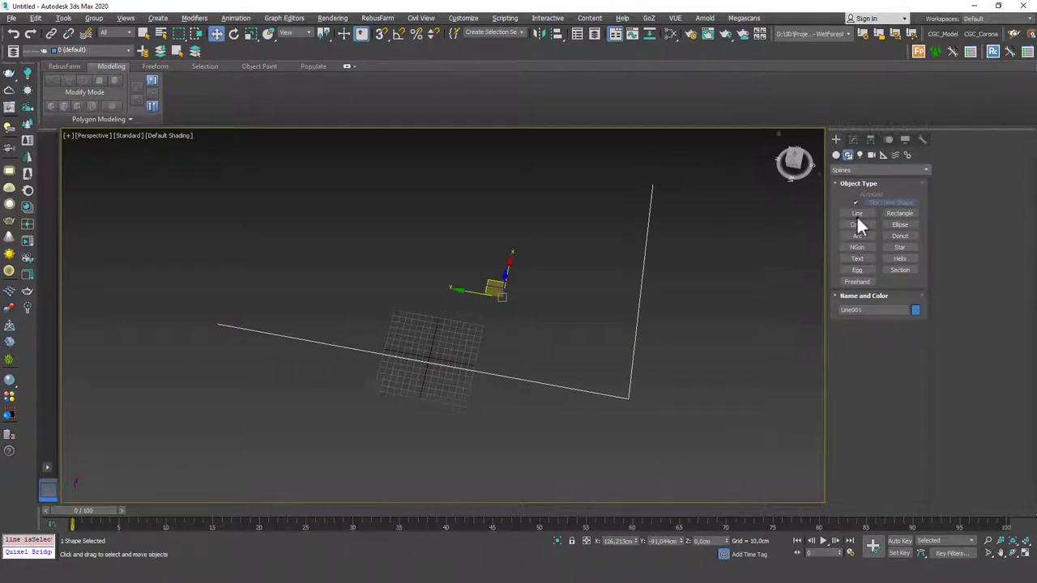
Step: Place a RailClone Pro object, RailClone001, in the viewport
left_click(836, 155)
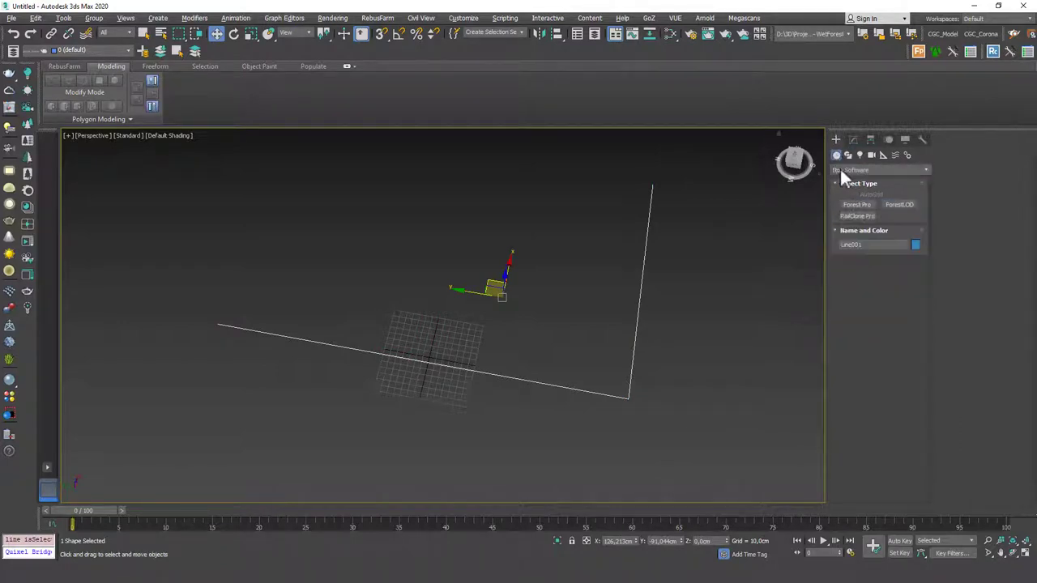
left_click(858, 215)
left_click_drag(398, 224, 417, 238)
right_click(525, 267)
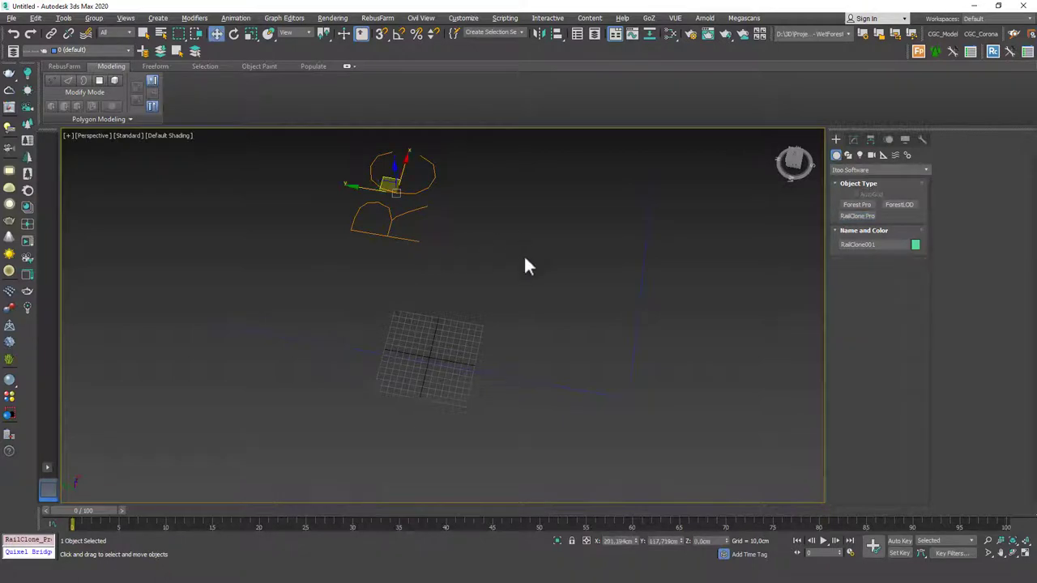
middle_click_drag(525, 267, 527, 224, "alt")
left_click(535, 227)
key("F4")
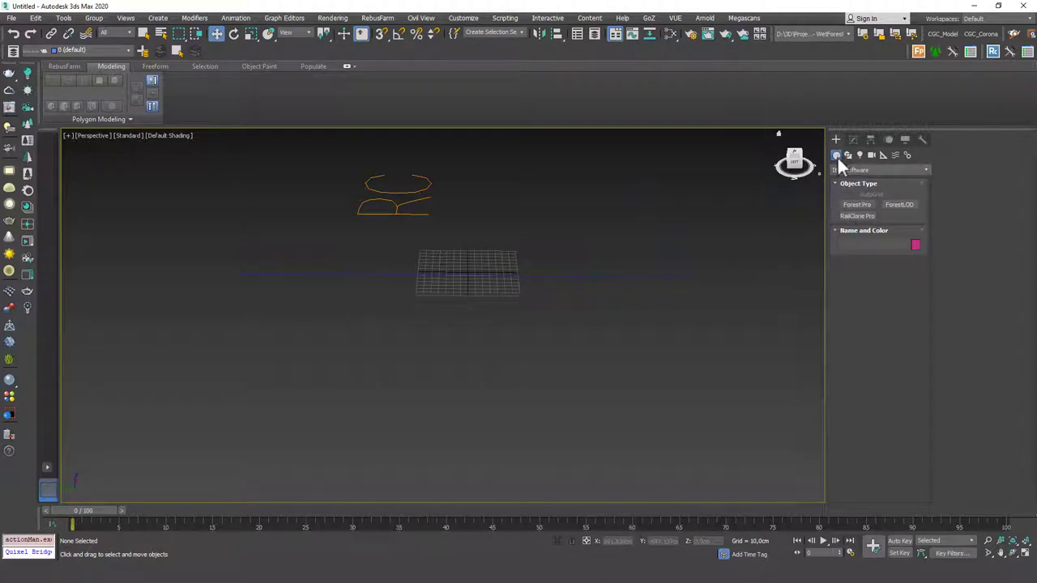
Step: Create a standard Box primitive for the fence post in the viewport
left_click(859, 169)
left_click(850, 183)
left_click(857, 204)
middle_click_drag(426, 257, 235, 354, "alt")
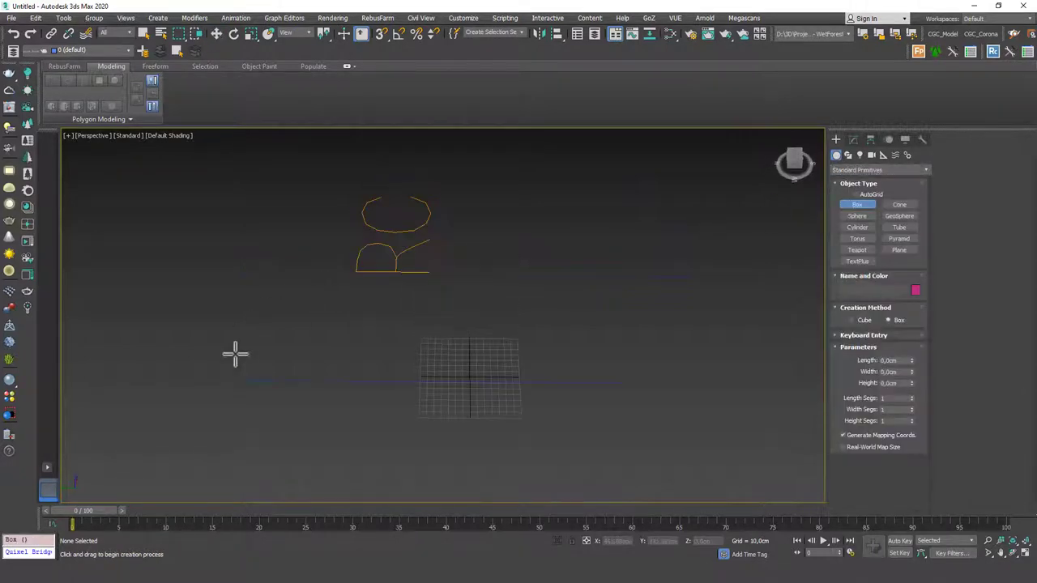
left_click_drag(235, 354, 250, 423)
left_click(222, 313)
right_click(291, 356)
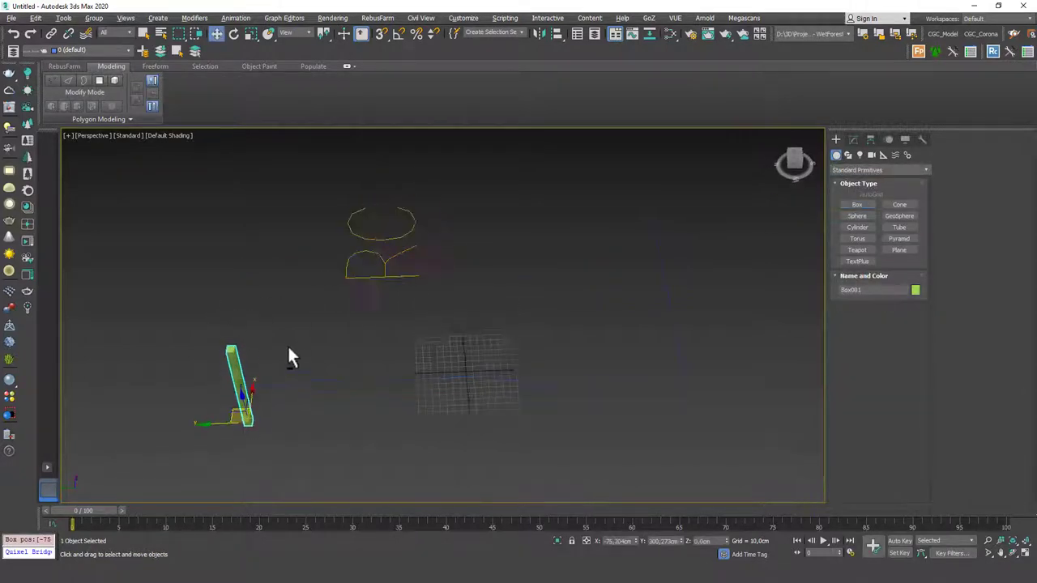
middle_click_drag(292, 356, 307, 348, "alt")
Step: Set the post box to 6 cm length and width with a 150 cm height
left_click(853, 139)
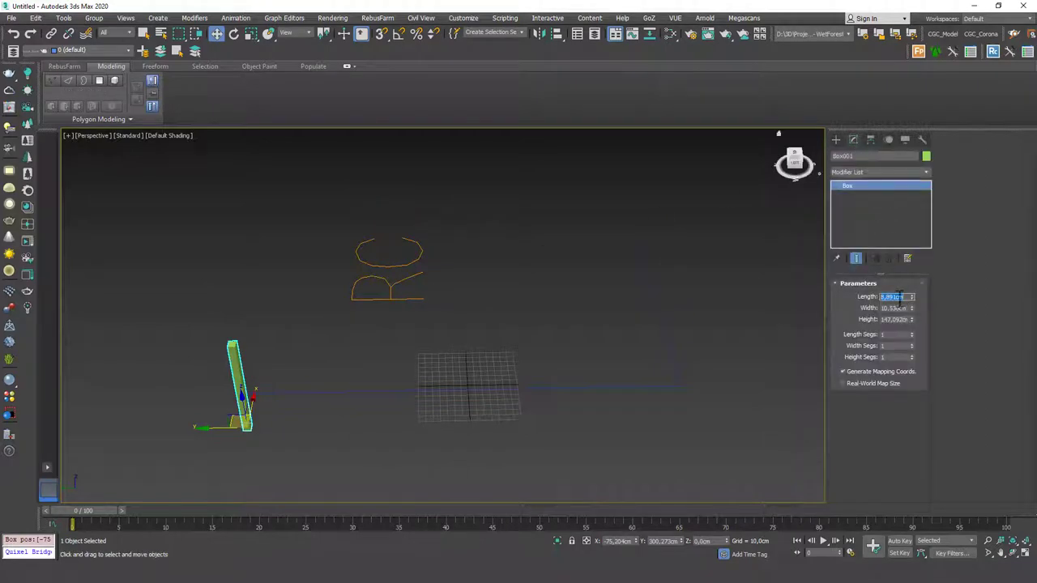
type("6")
key("Tab")
type("6")
key("Tab")
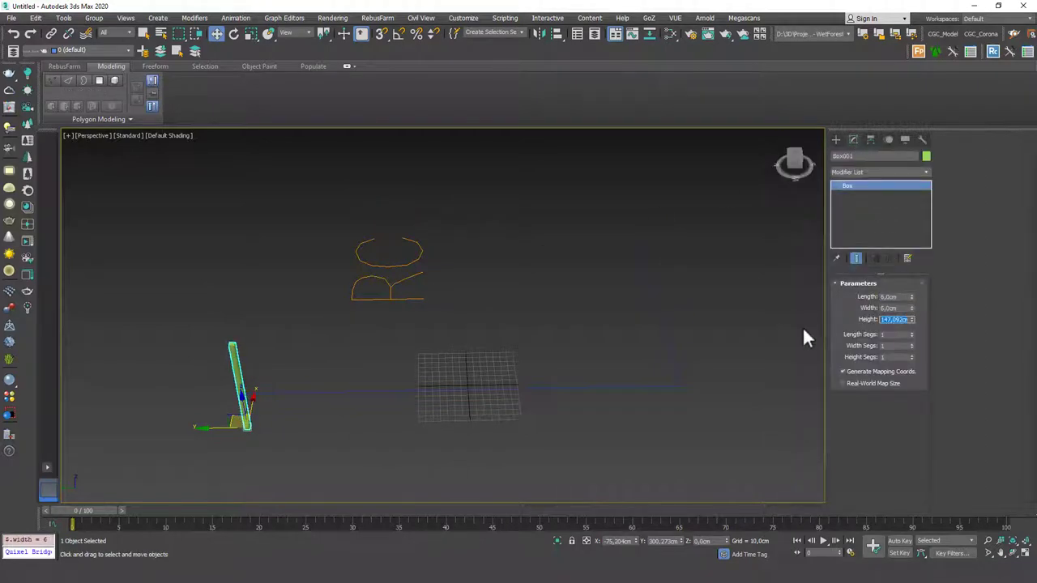
type("150")
key("Return")
mouse_move(270, 332)
middle_mouse_down("alt")
mouse_move(272, 315)
mouse_move(303, 305)
mouse_move(271, 317)
mouse_move(266, 297)
mouse_move(283, 292)
middle_mouse_up("alt")
left_click(284, 296)
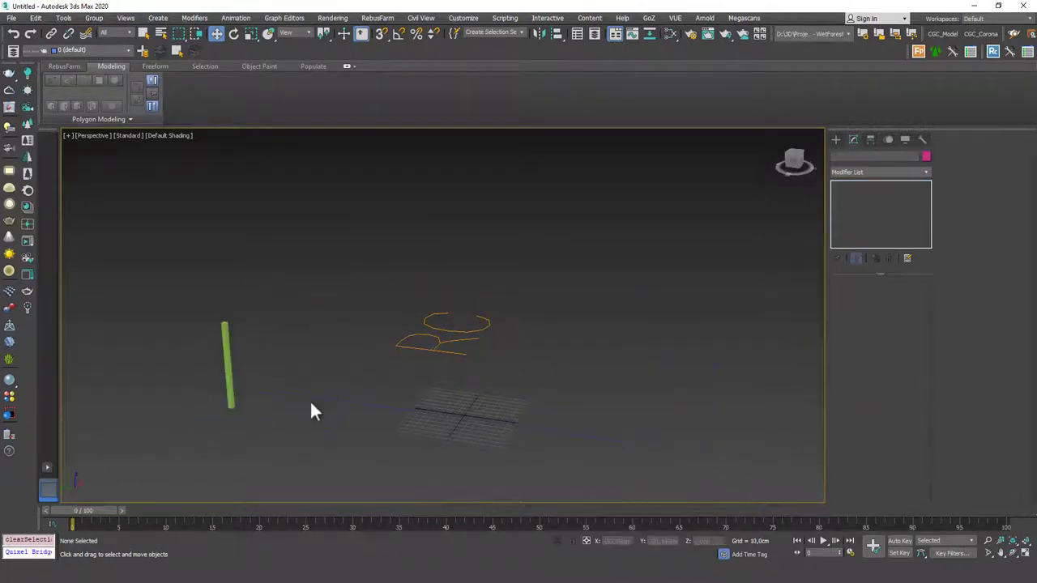
Step: Draw a second, small box near the post's base
left_click(835, 139)
left_click(857, 204)
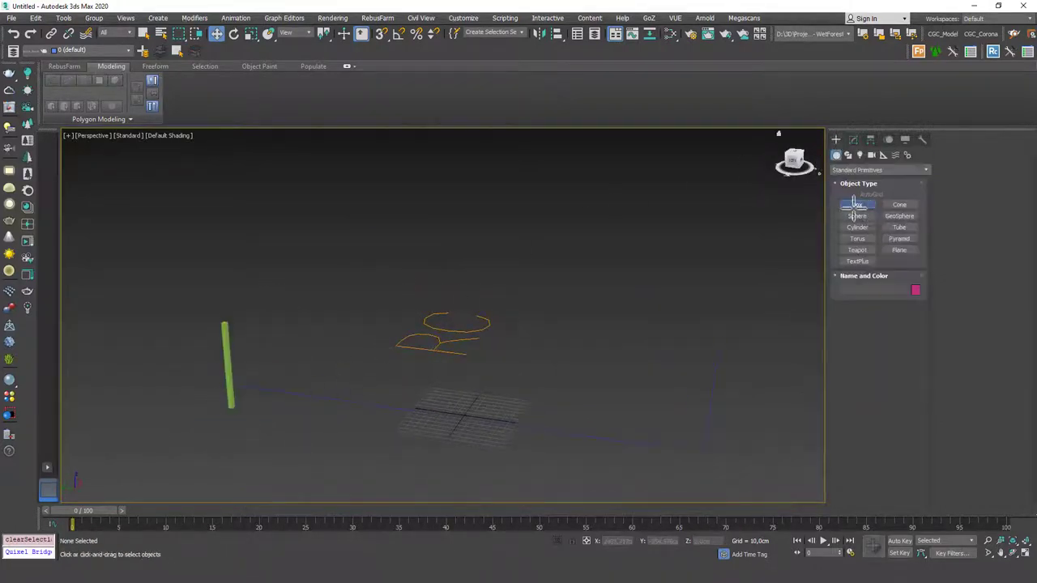
mouse_move(260, 396)
middle_mouse_down("alt")
mouse_move(268, 419)
mouse_move(315, 370)
mouse_move(302, 320)
middle_mouse_up("alt")
left_click_drag(302, 320, 312, 318)
left_click(309, 318)
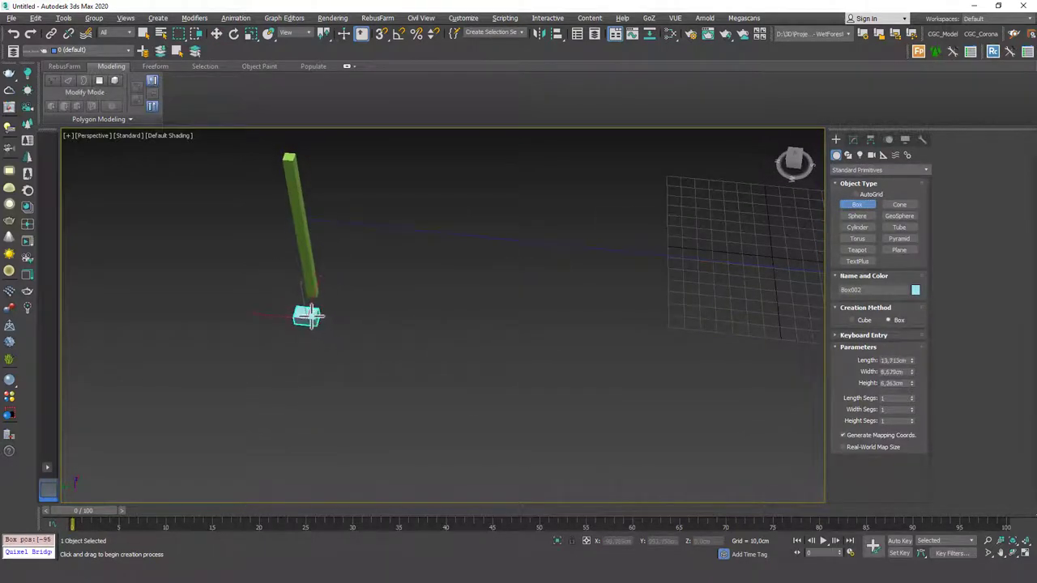
key("w")
Step: Set the small box's length, width and height to 8 cm
left_click(853, 140)
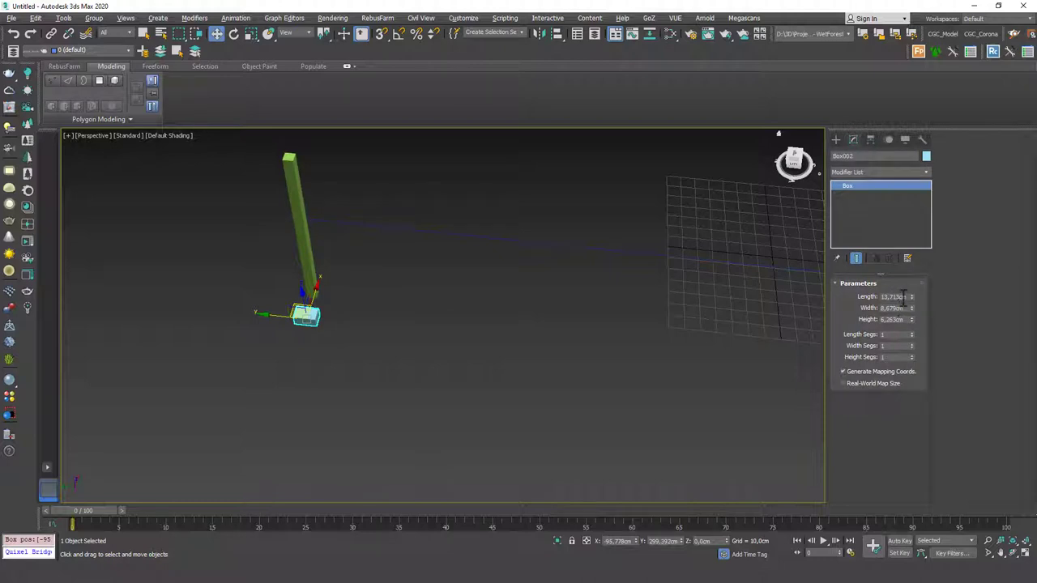
double_click(903, 297)
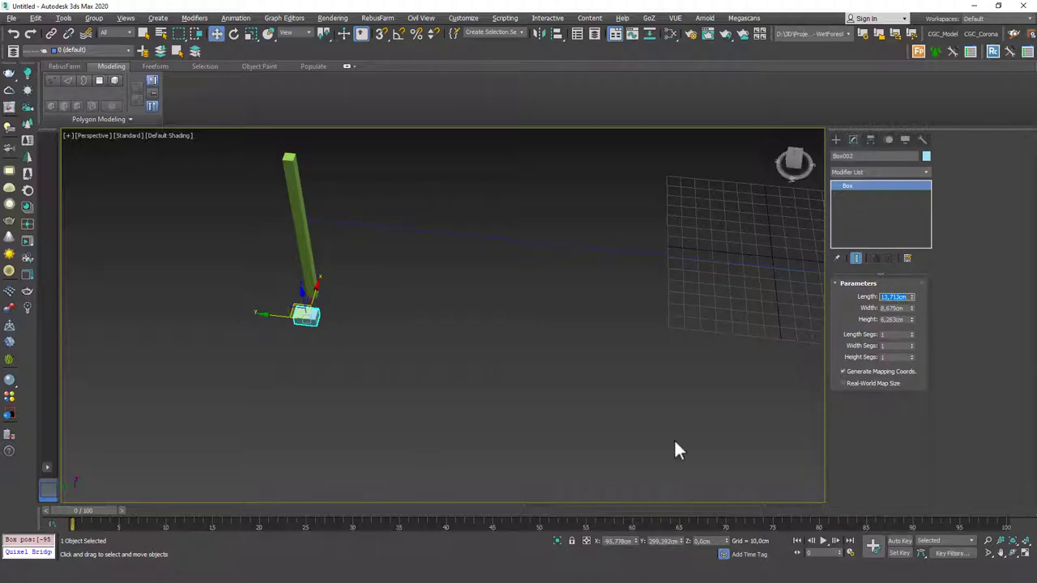
key("Tab")
double_click(903, 297)
type("8")
key("Tab")
type("8")
key("Tab")
type("8")
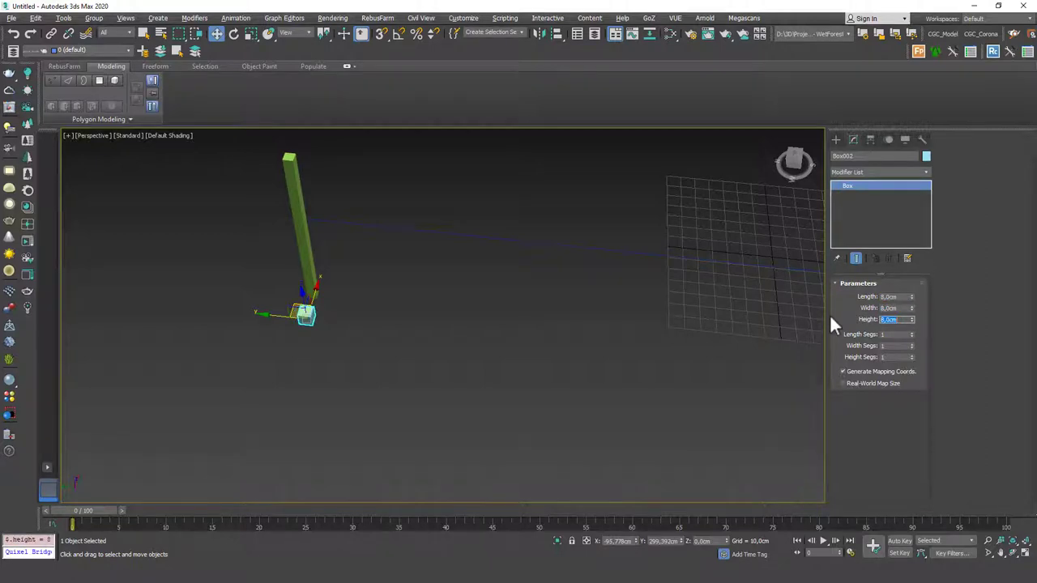
mouse_move(818, 316)
middle_mouse_down("alt")
mouse_move(380, 343)
mouse_move(435, 332)
mouse_move(459, 352)
mouse_move(403, 330)
mouse_move(383, 307)
mouse_move(384, 348)
mouse_move(400, 326)
mouse_move(426, 324)
mouse_move(368, 279)
mouse_move(377, 286)
mouse_move(316, 321)
mouse_move(299, 315)
mouse_move(345, 319)
mouse_move(385, 273)
middle_mouse_up("alt")
left_click(367, 278)
left_click(349, 269)
Step: Select RailClone001 and open its Style Editor
left_click(500, 266)
left_click(436, 232)
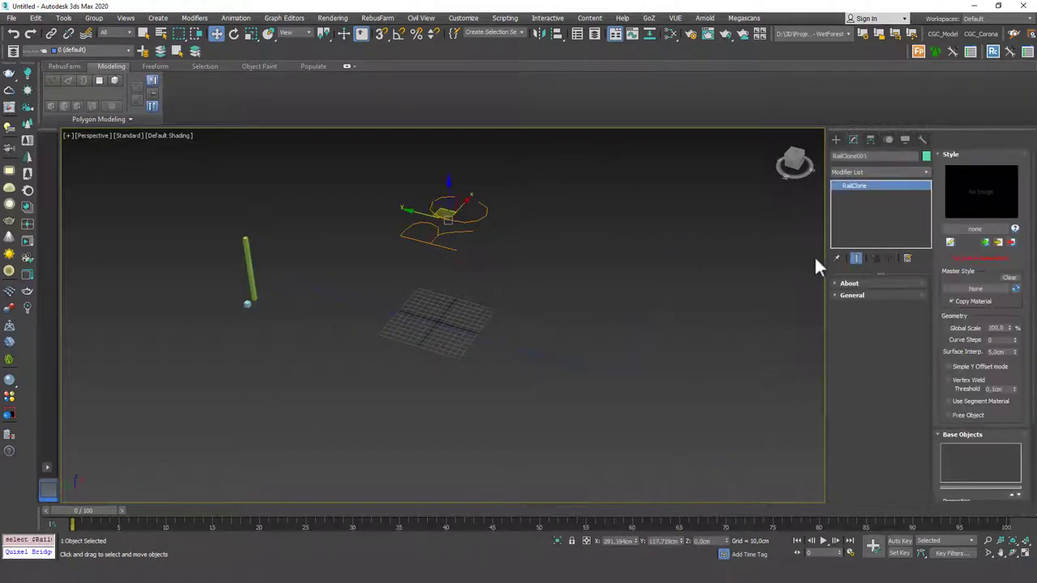
left_click(980, 229)
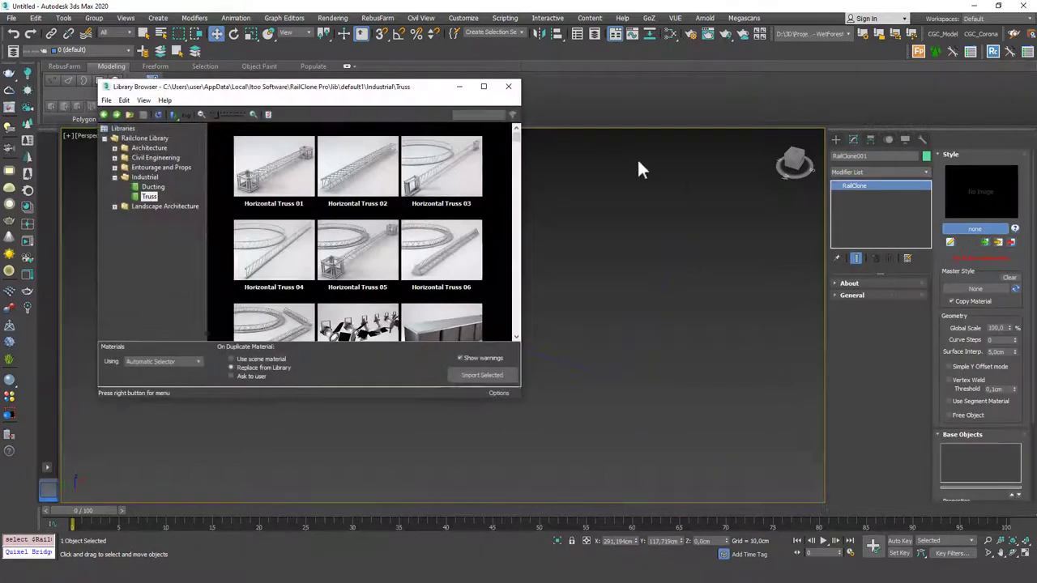
left_click(512, 81)
left_click(950, 241)
mouse_move(383, 157)
left_mouse_down()
mouse_move(898, 70)
mouse_move(896, 60)
left_mouse_up()
Step: Add a Linear 1S generator and a Spline node to the style graph
left_click_drag(955, 117, 773, 187)
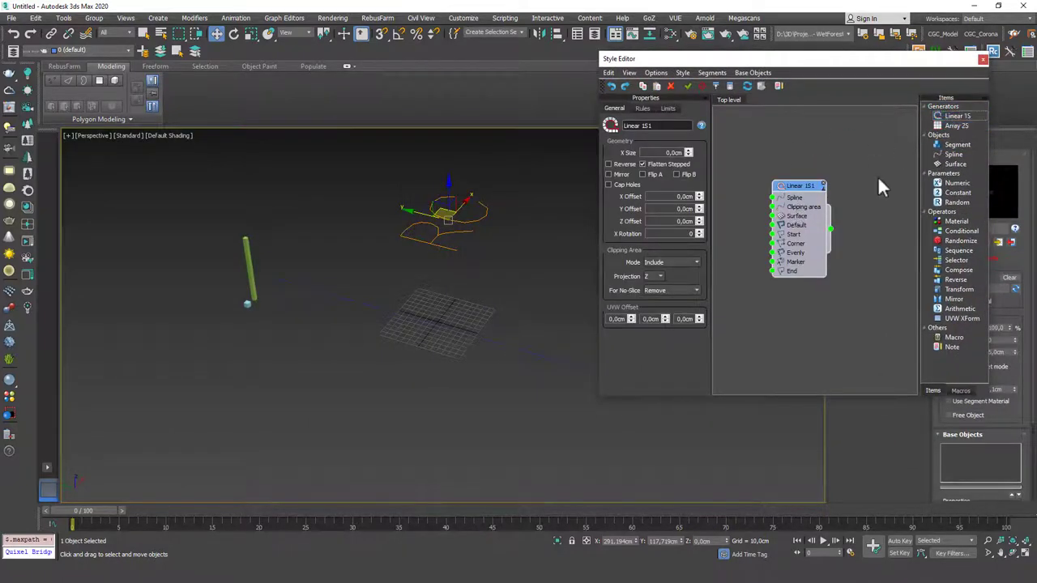
left_click_drag(805, 203, 832, 195)
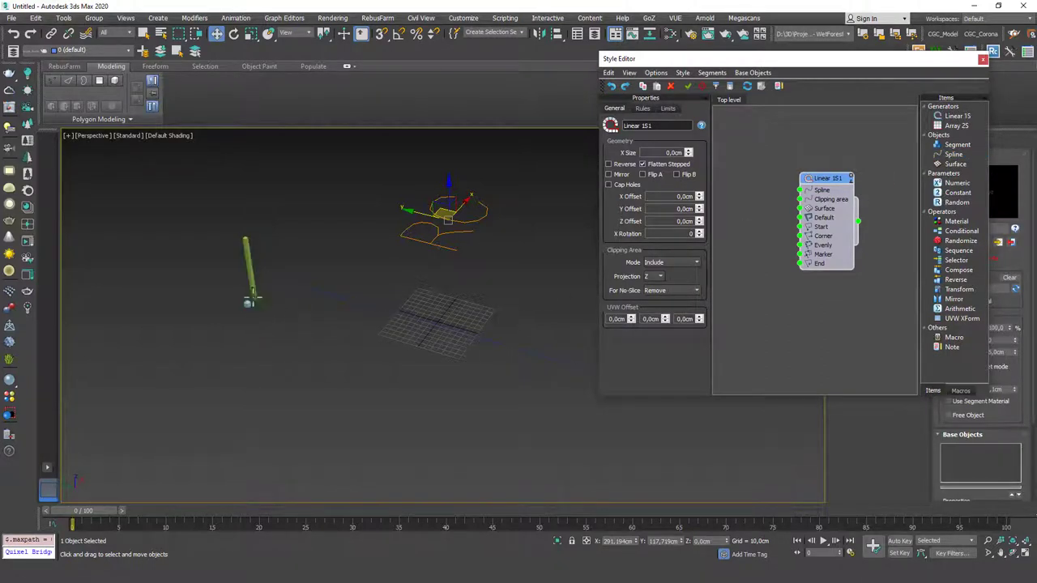
left_click(946, 145)
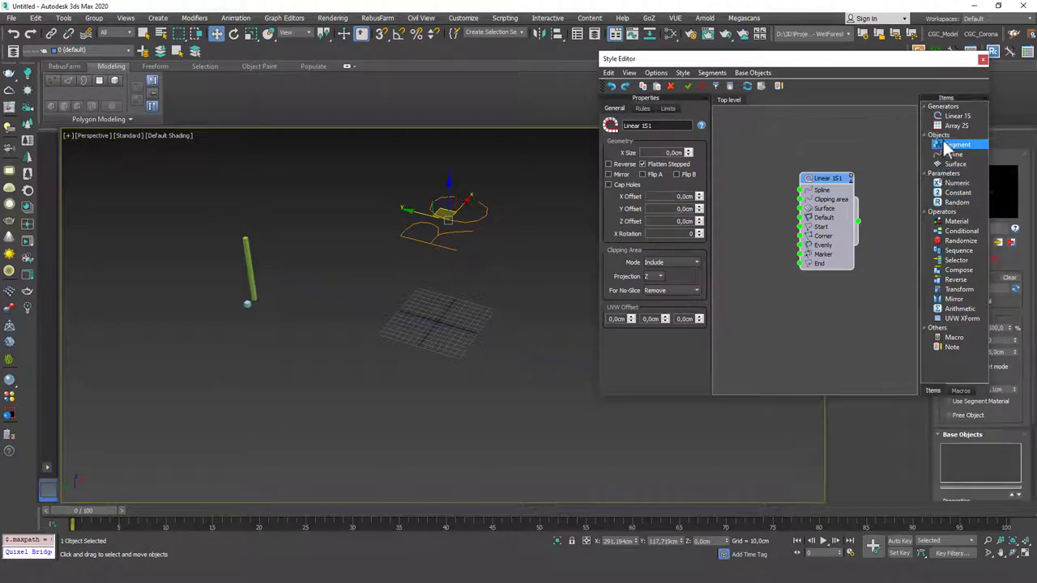
mouse_move(953, 154)
left_mouse_down()
mouse_move(883, 143)
mouse_move(731, 215)
mouse_move(746, 174)
left_mouse_up()
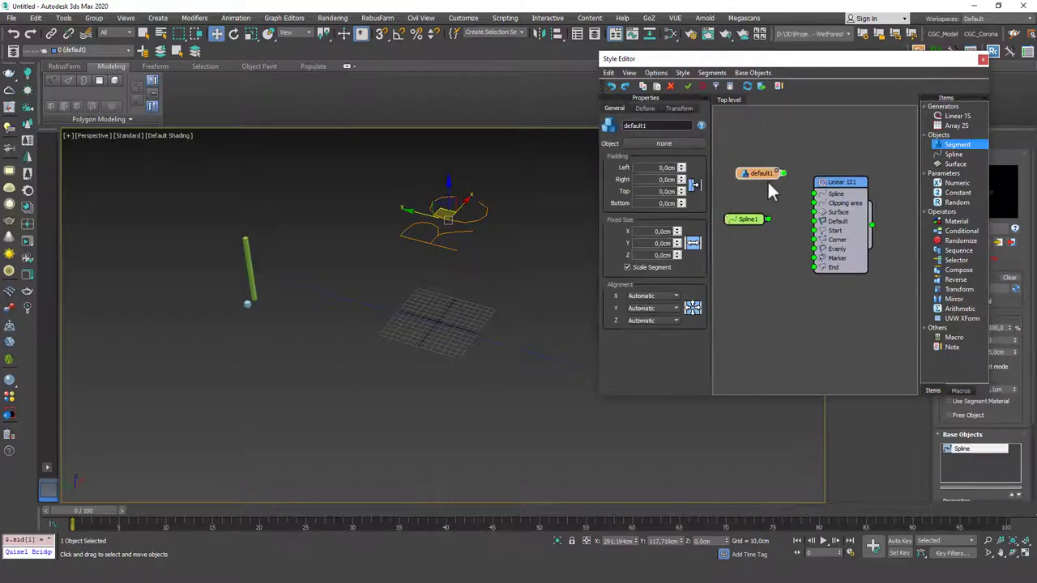
left_click_drag(741, 219, 742, 214)
left_click(794, 148)
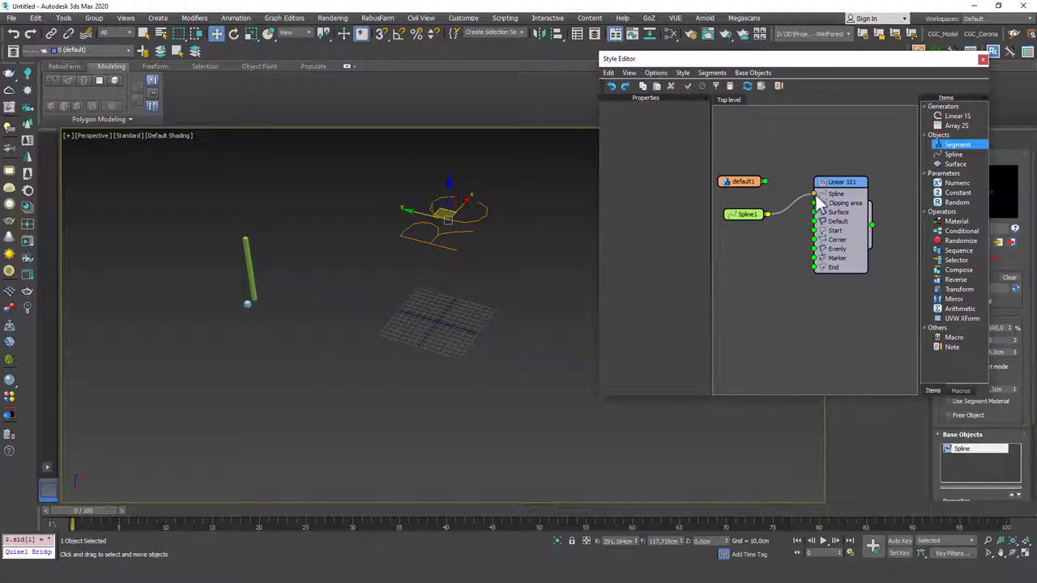
Step: Wire Spline1 and default1 into the generator's Spline and Default inputs
left_click_drag(767, 214, 815, 194)
mouse_move(745, 213)
left_mouse_down()
mouse_move(750, 163)
mouse_move(749, 237)
left_mouse_up()
mouse_move(839, 182)
left_mouse_down()
mouse_move(822, 162)
mouse_move(835, 139)
left_mouse_up()
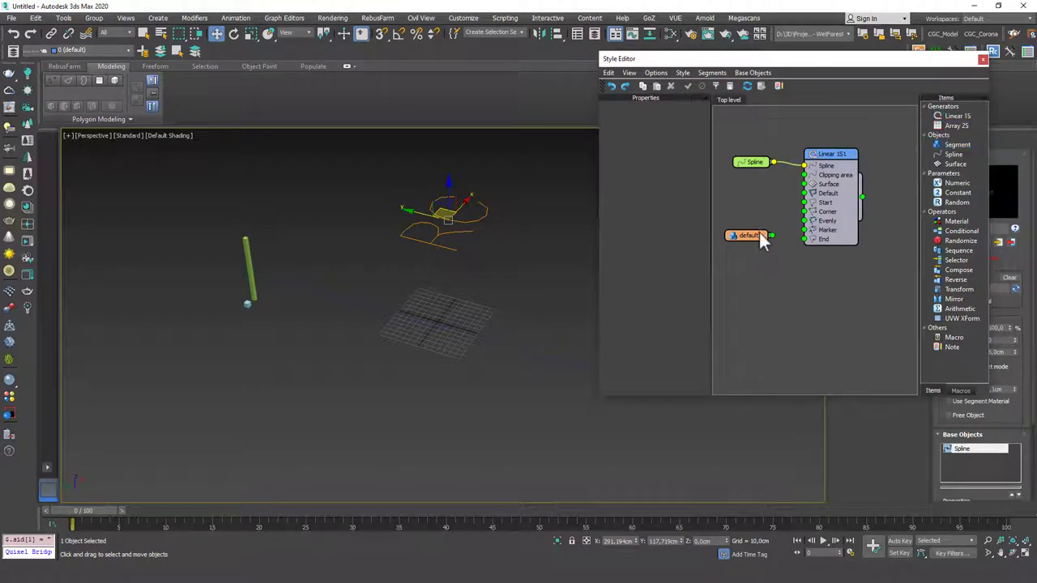
left_click_drag(746, 236, 745, 199)
left_click(775, 207)
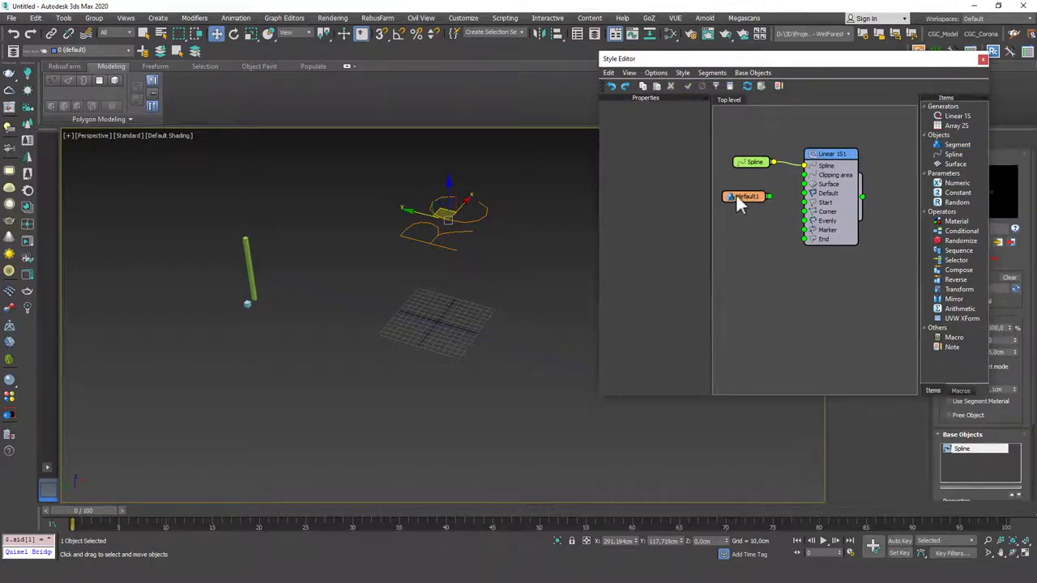
left_click(747, 199)
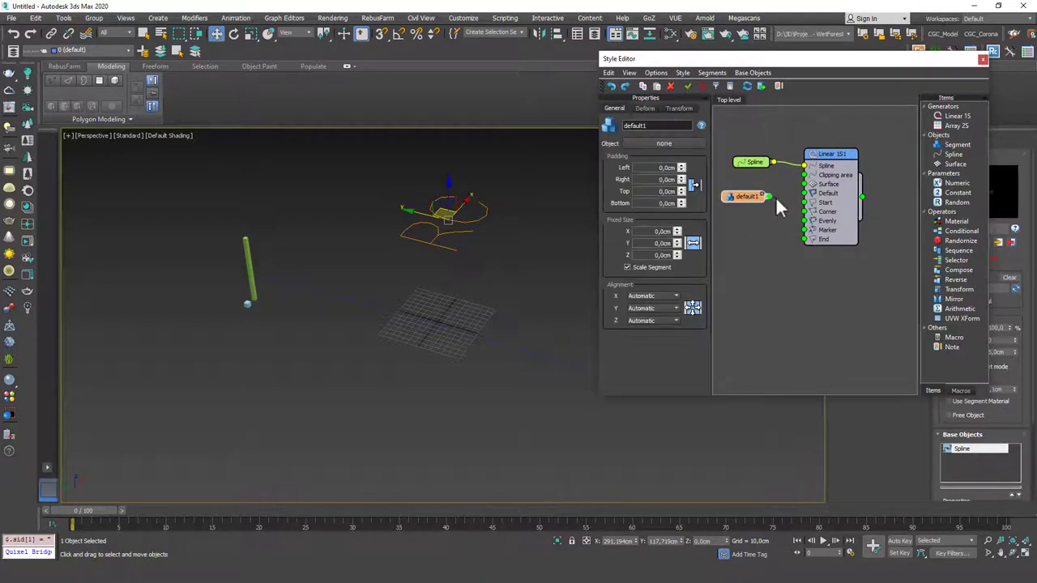
left_click_drag(769, 197, 807, 200)
Step: Assign Box002 as the segment geometry and Line001 as the rail path
left_click(664, 144)
left_click(248, 307)
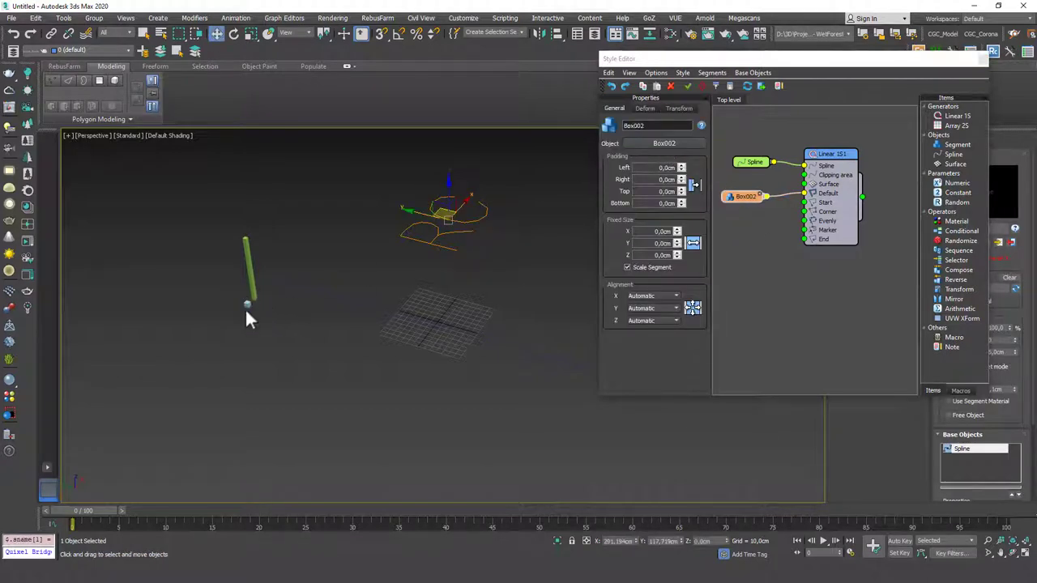
left_click(756, 164)
left_click(648, 131)
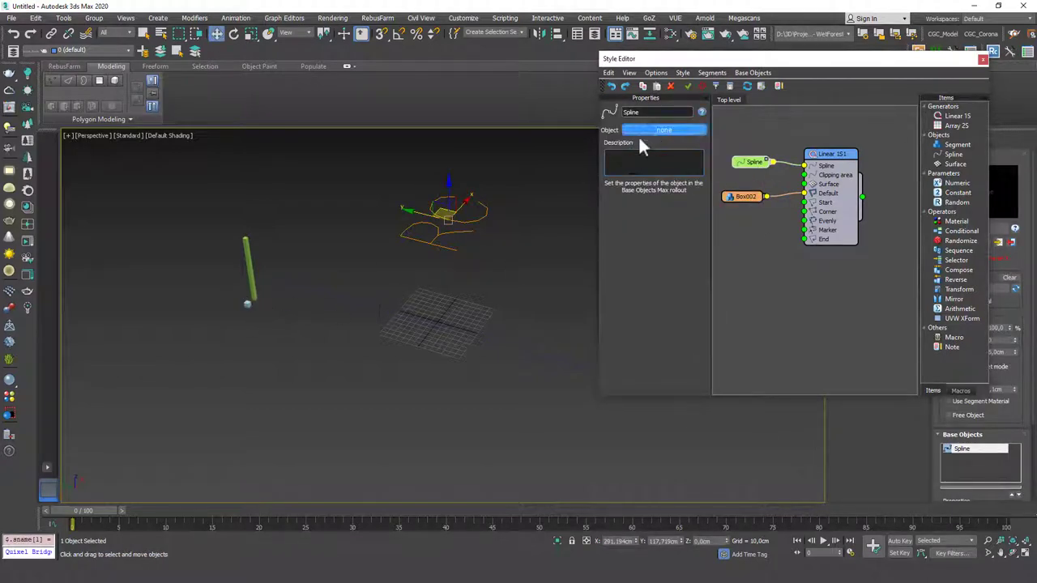
left_click(389, 312)
Step: Inspect the L-shaped rail with edged faces shown, then close the Style Editor
middle_click_drag(396, 319, 426, 308, "alt")
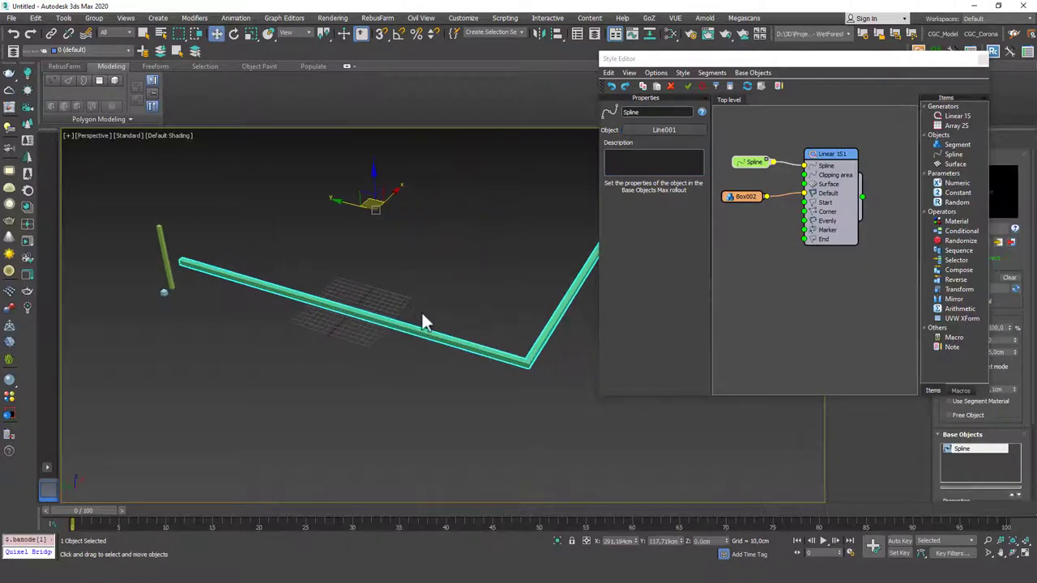
scroll(237, 324, "up", 3)
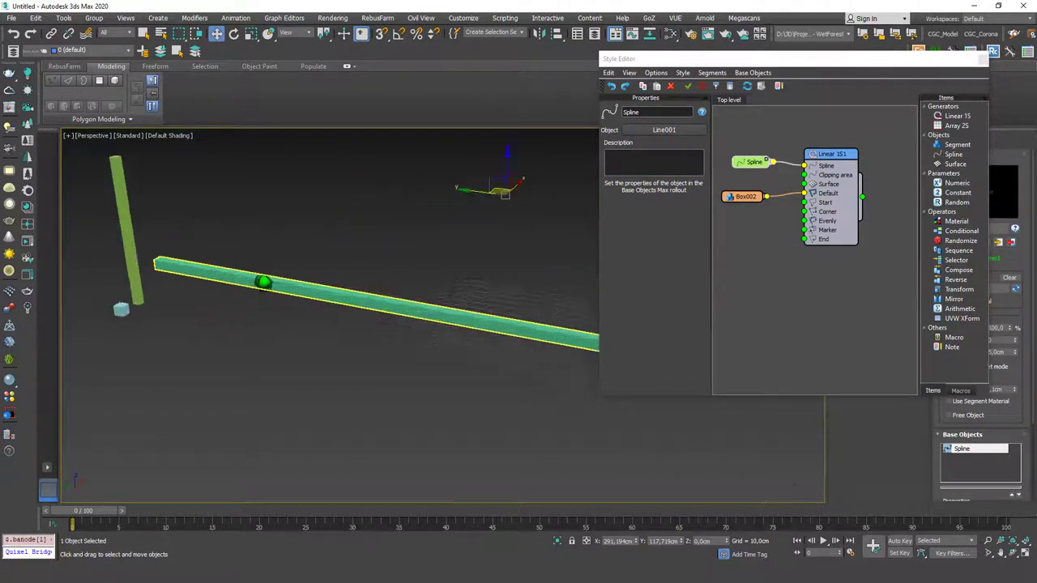
scroll(285, 262, "up", 3)
key("F4")
scroll(234, 286, "up", 2)
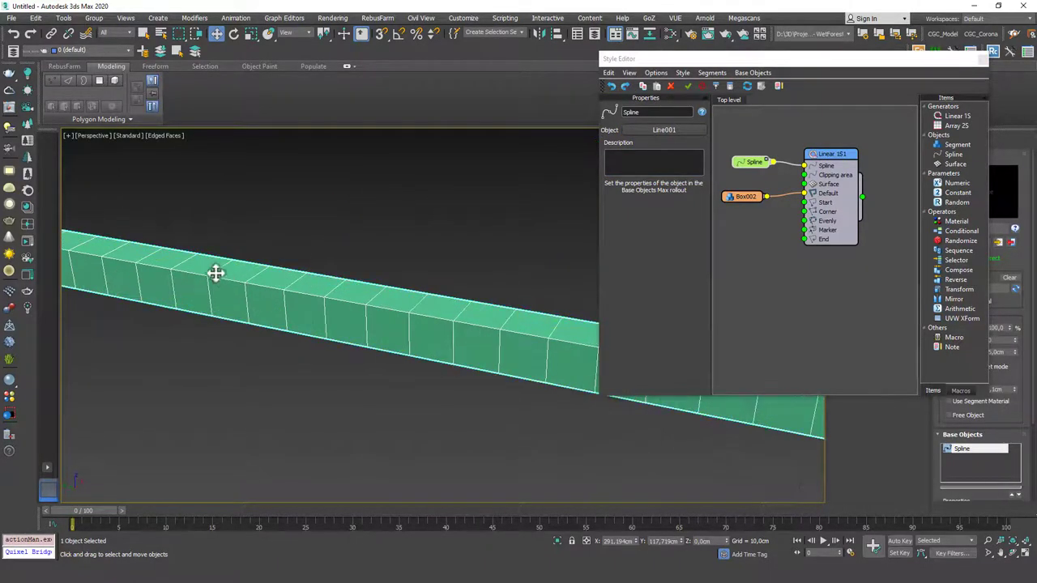
scroll(352, 290, "down", 5)
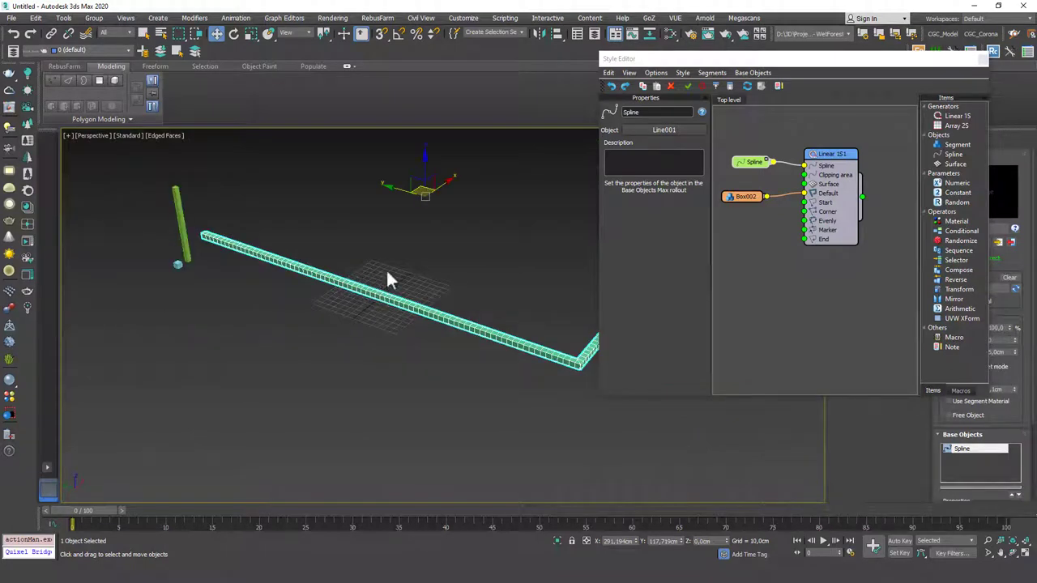
middle_click_drag(439, 308, 534, 398, "alt")
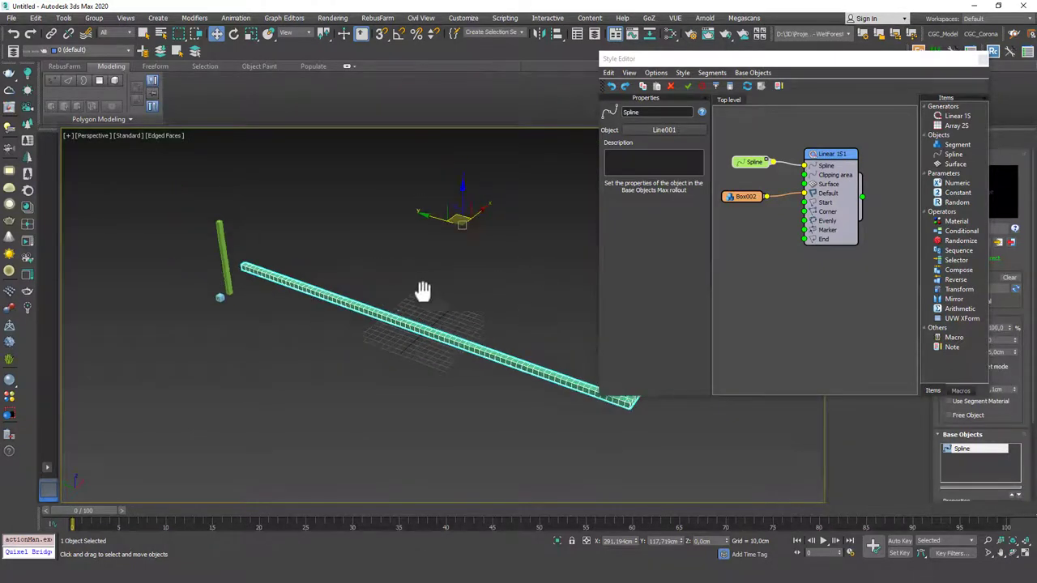
left_click(532, 386)
Step: Move the line's end vertex to reshape its second leg
left_click(491, 341)
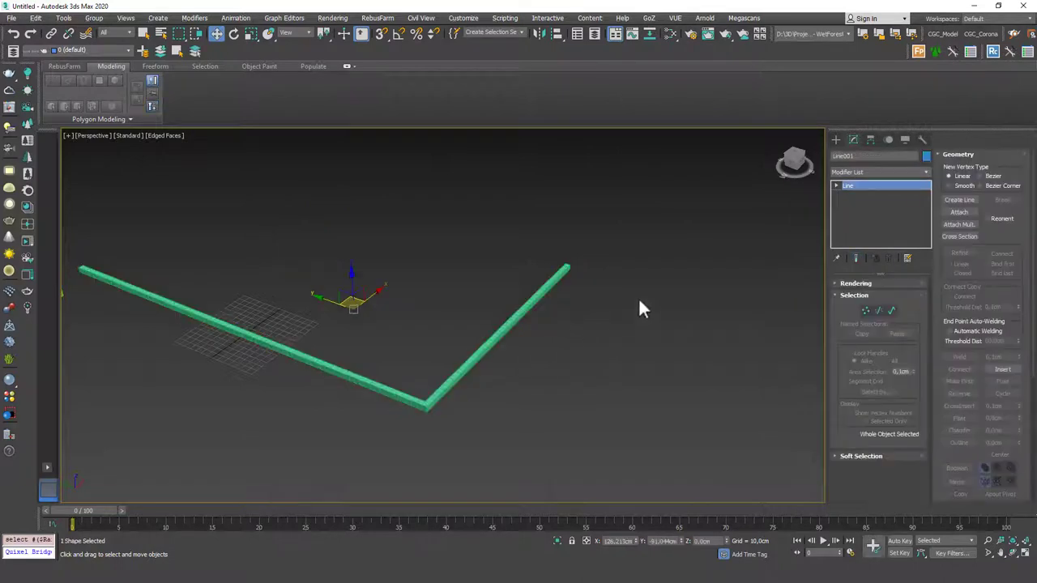
left_click(566, 267)
mouse_move(544, 262)
left_mouse_down()
mouse_move(358, 233)
mouse_move(547, 315)
left_mouse_up()
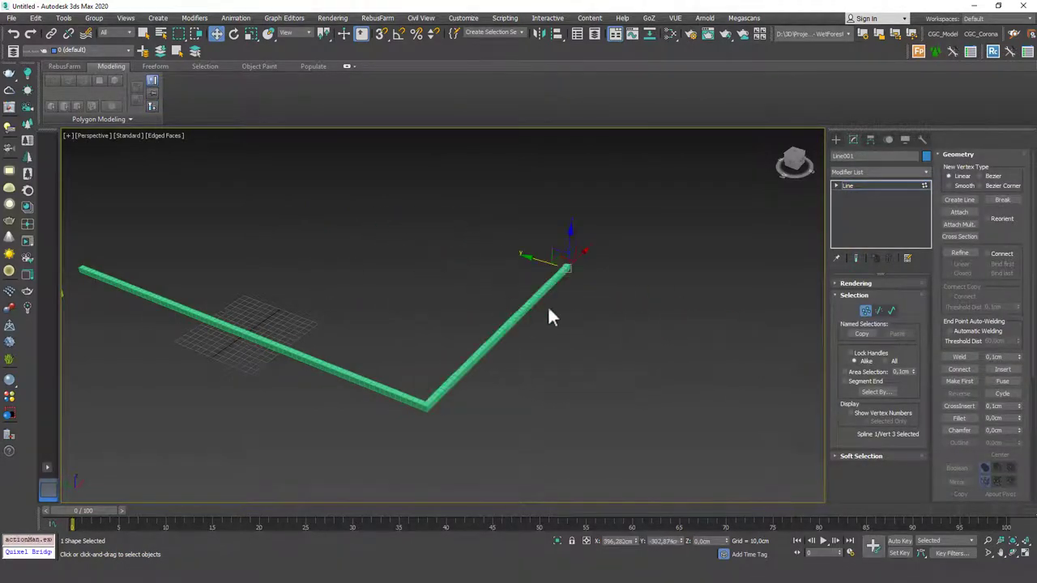
left_click(958, 253)
right_click(500, 332)
left_click(481, 335)
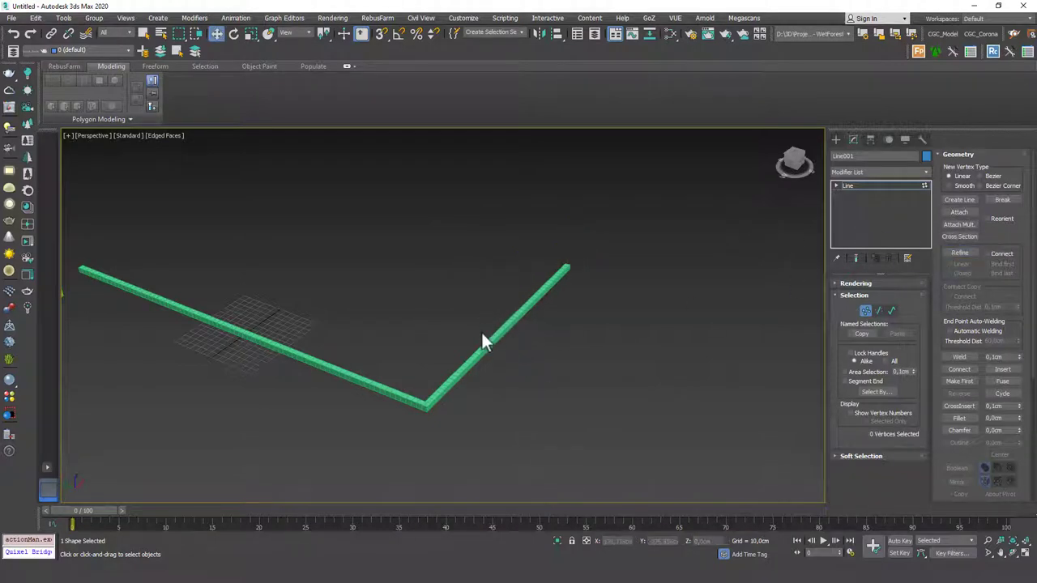
Step: Refine a vertex onto the right-hand leg, undo its move, and exit vertex mode
key("F3")
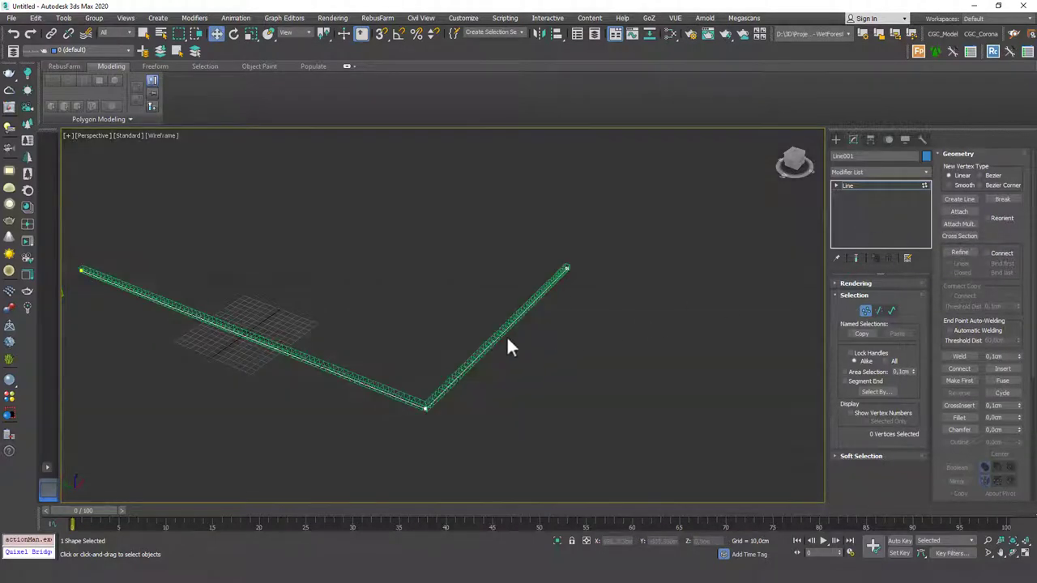
left_click(950, 251)
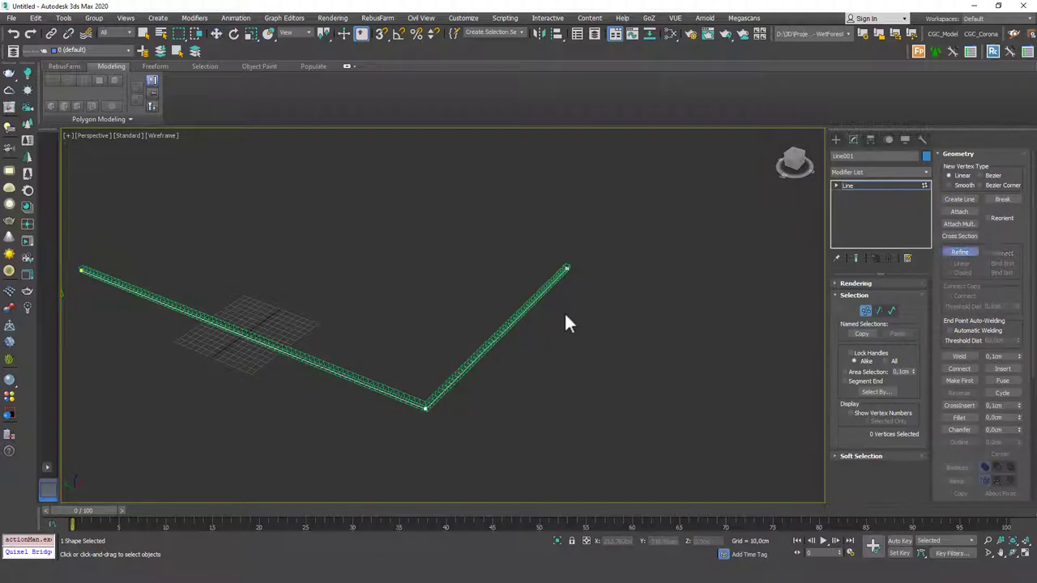
left_click(499, 339)
key("w")
left_click(486, 327)
left_click_drag(469, 324, 333, 250)
key("ctrl+z")
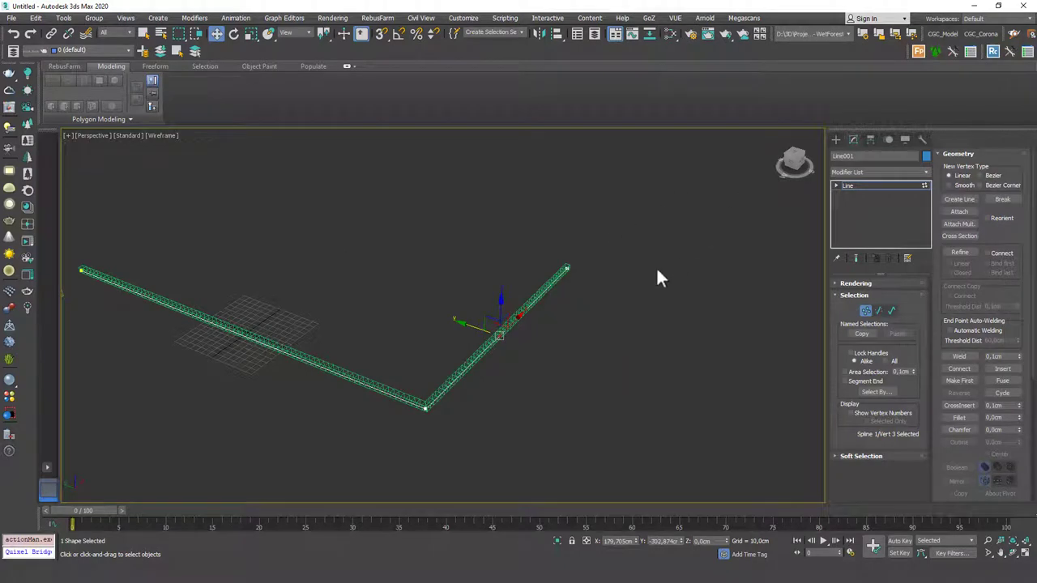
key("1")
left_click(847, 185)
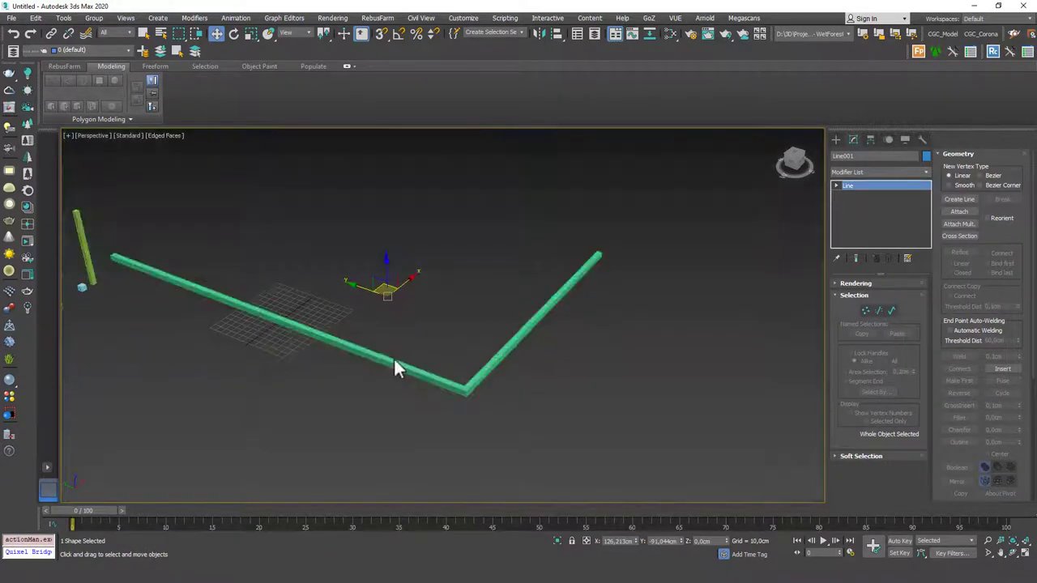
Step: Select the small cube, apply Edit Poly and switch to Polygon level
middle_click_drag(321, 387, 335, 362)
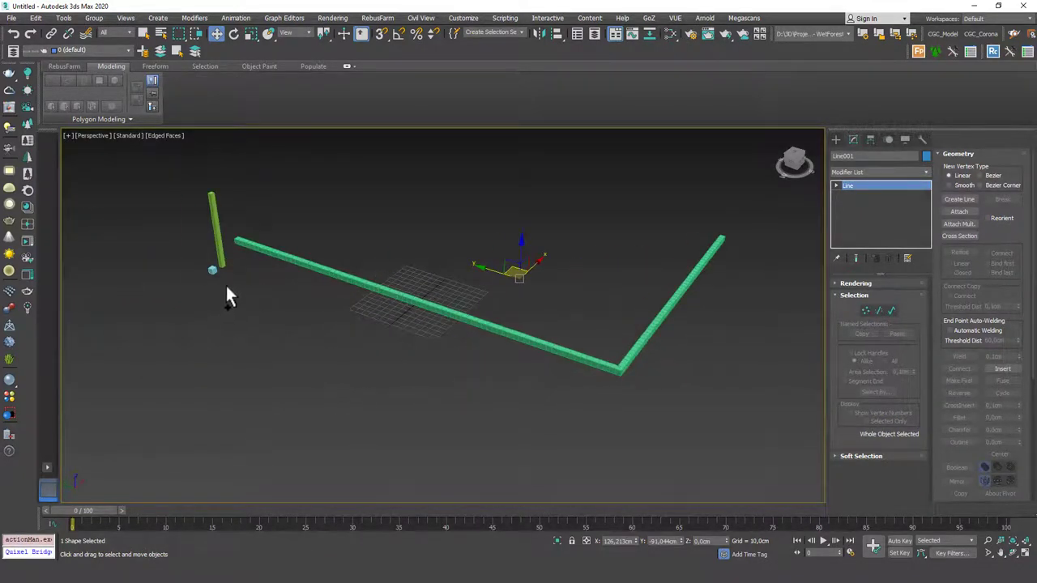
scroll(227, 289, "up", 2)
scroll(213, 273, "up", 2)
mouse_move(203, 257)
middle_mouse_down()
mouse_move(197, 242)
mouse_move(204, 250)
middle_mouse_up()
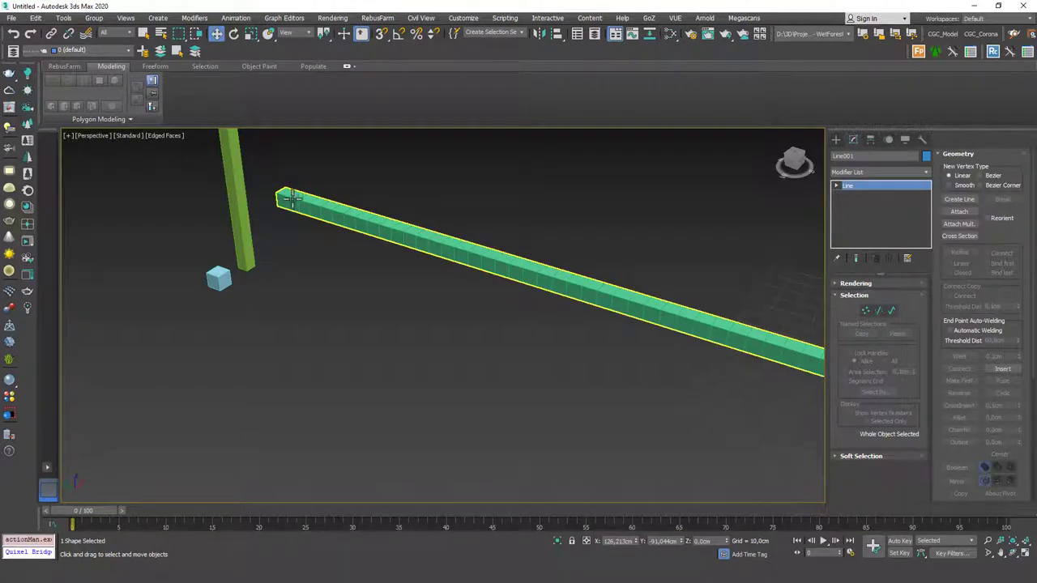
left_click(219, 279)
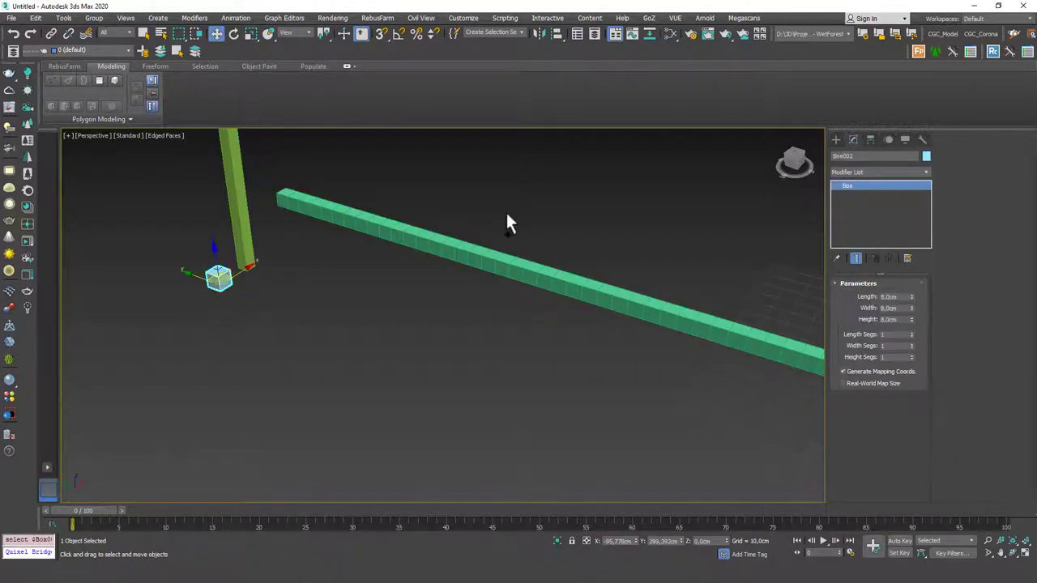
key("alt+e")
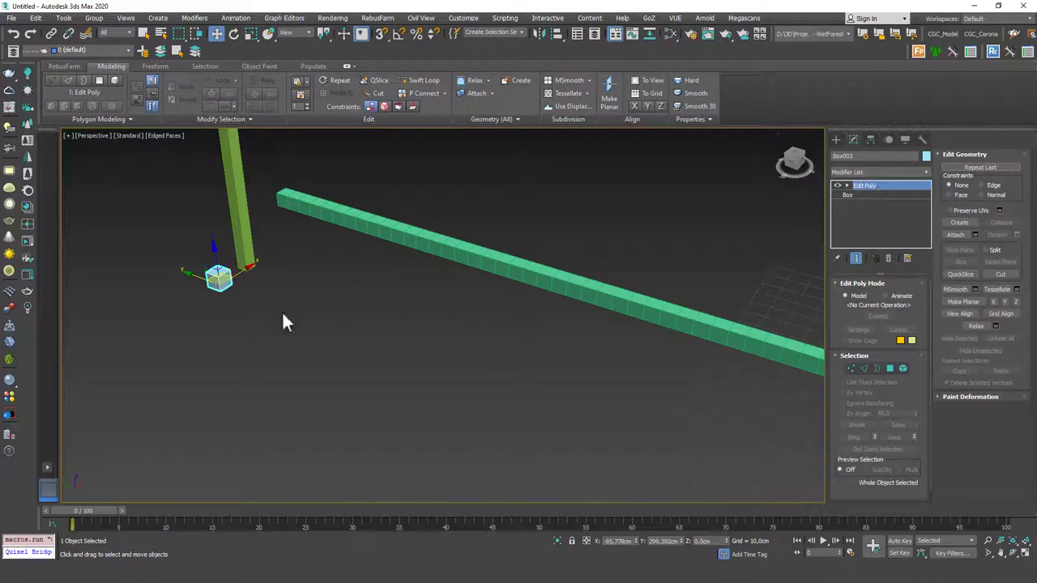
key("4")
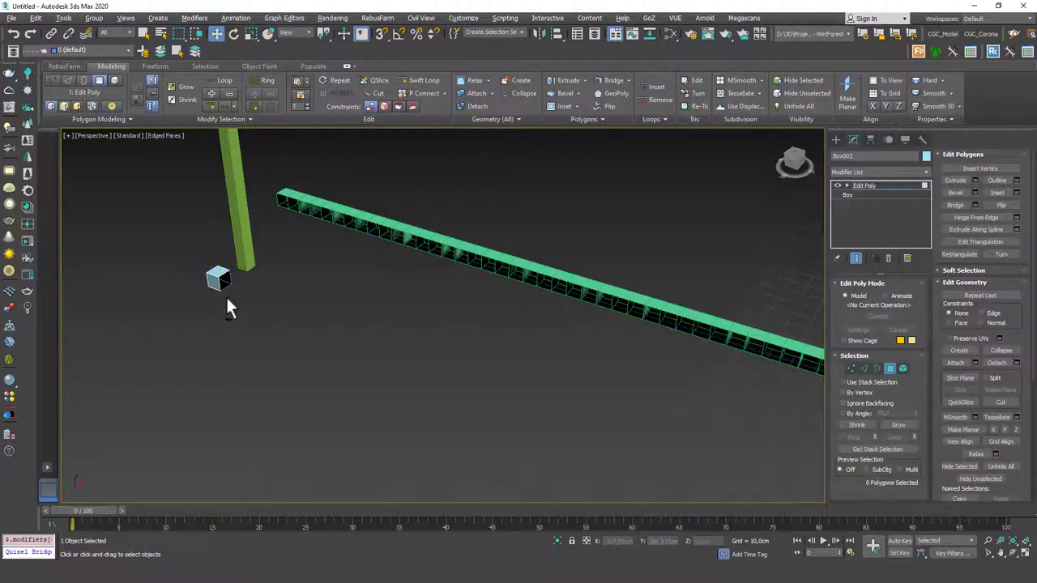
Step: Select the small cube's two opposite end faces
left_click(215, 284)
mouse_move(215, 283)
middle_mouse_down("alt")
mouse_move(277, 302)
mouse_move(375, 294)
mouse_move(209, 308)
mouse_move(278, 298)
middle_mouse_up("alt")
left_click(203, 286, "ctrl")
left_click(366, 298)
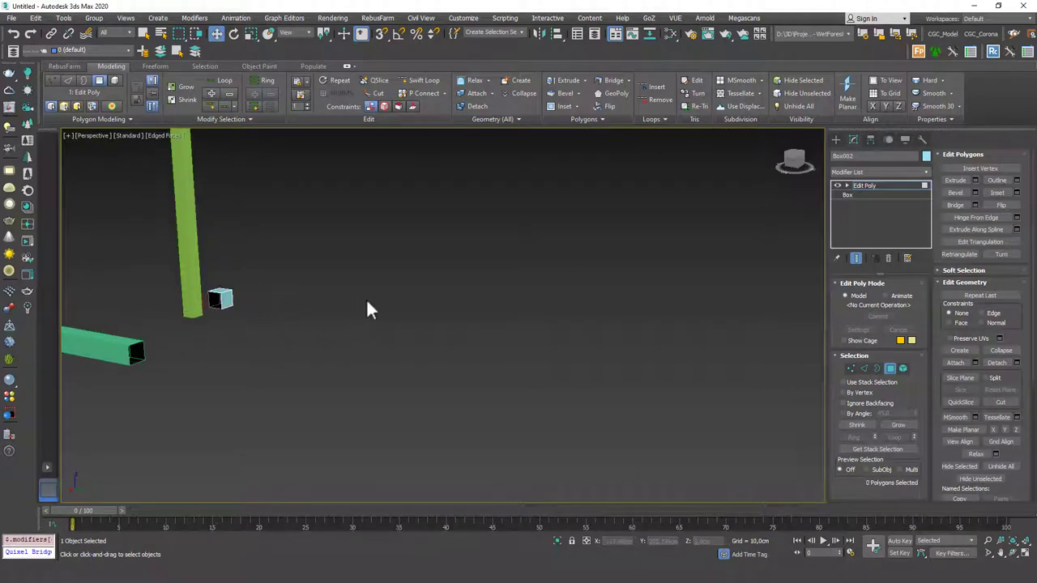
Step: Orbit and zoom around the rail to inspect its open end
middle_click_drag(366, 298, 174, 377, "alt")
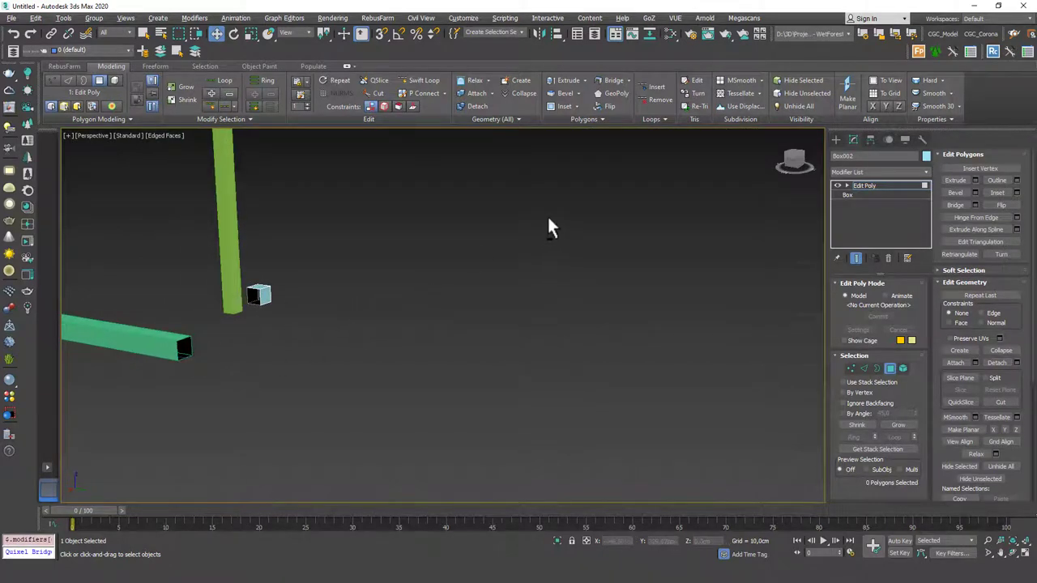
mouse_move(547, 218)
middle_mouse_down("alt")
mouse_move(363, 270)
mouse_move(477, 283)
mouse_move(370, 281)
mouse_move(378, 300)
mouse_move(426, 320)
middle_mouse_up("alt")
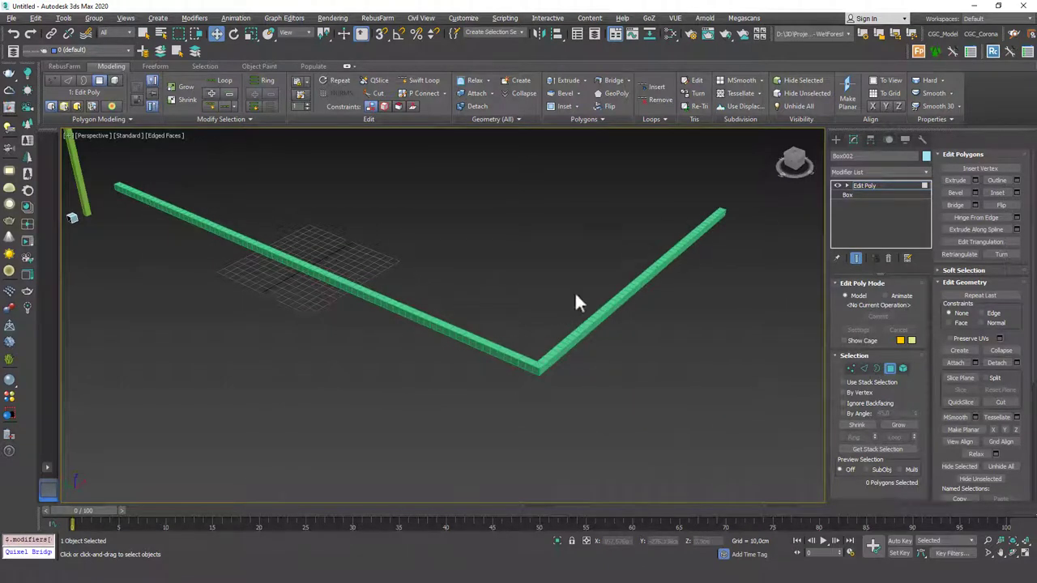
mouse_move(574, 297)
middle_mouse_down("alt")
mouse_move(572, 241)
mouse_move(494, 264)
mouse_move(429, 301)
mouse_move(354, 308)
mouse_move(359, 266)
mouse_move(402, 267)
mouse_move(261, 243)
mouse_move(405, 242)
middle_mouse_up("alt")
scroll(281, 200, "up", 2)
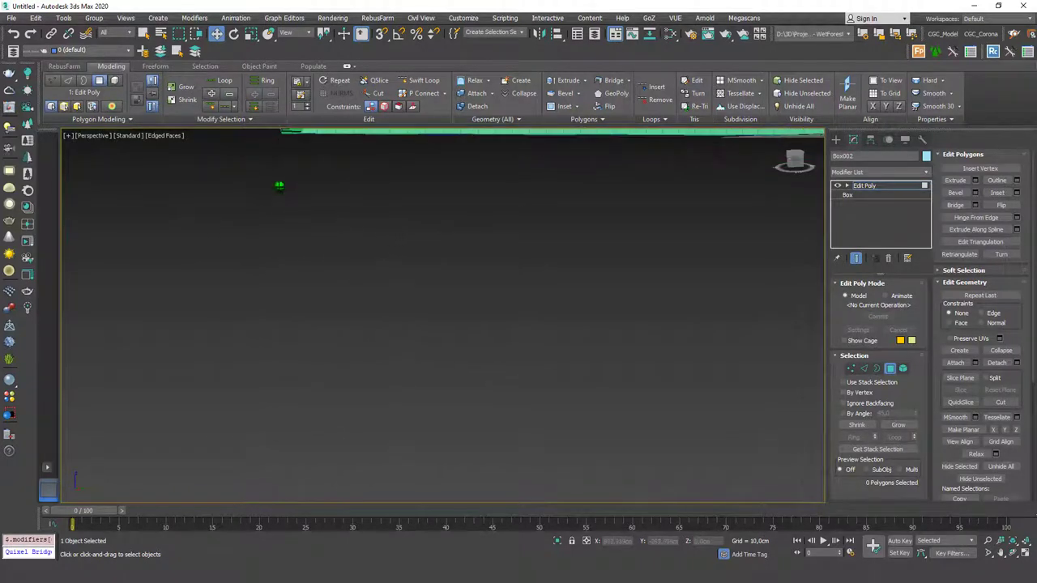
scroll(277, 190, "up", 3)
middle_click_drag(278, 190, 277, 191, "alt")
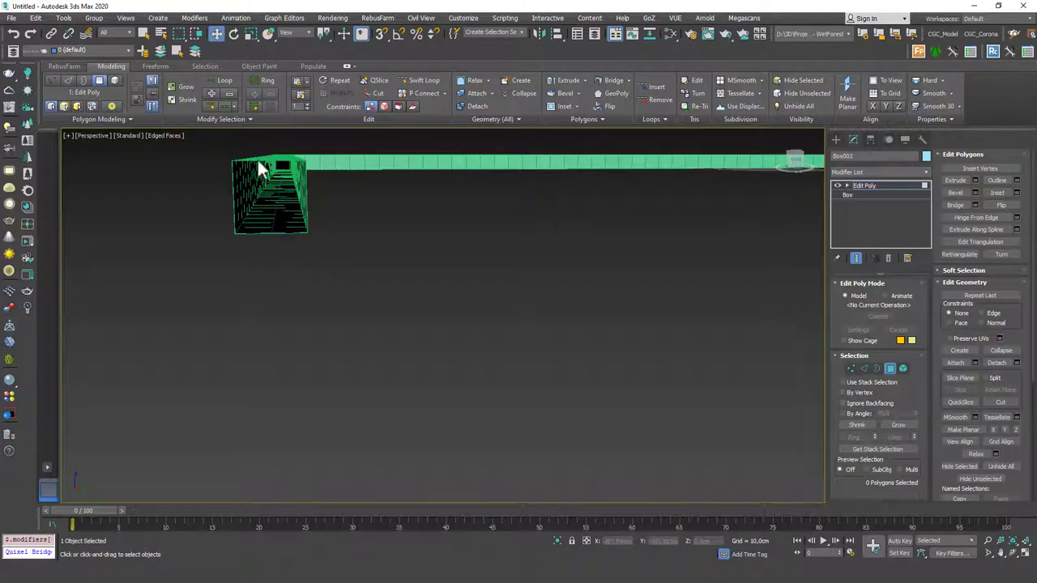
mouse_move(280, 190)
middle_mouse_down("alt")
mouse_move(341, 266)
mouse_move(379, 342)
middle_mouse_up("alt")
scroll(378, 337, "up", 10)
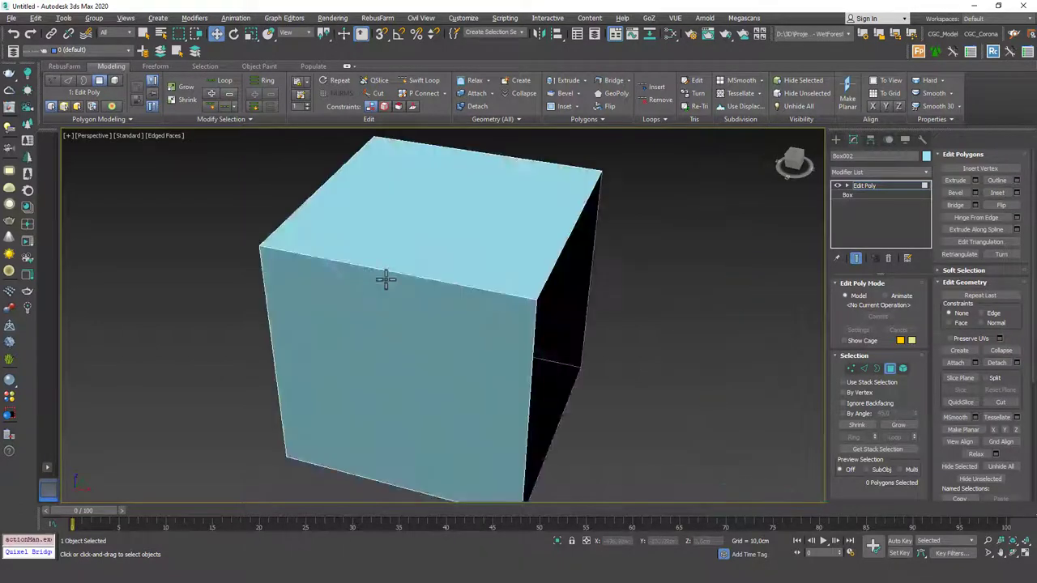
mouse_move(384, 280)
middle_mouse_down("alt")
mouse_move(433, 282)
mouse_move(502, 308)
mouse_move(567, 267)
middle_mouse_up("alt")
scroll(432, 282, "down", 3)
scroll(450, 312, "down", 3)
scroll(502, 307, "up", 3)
scroll(567, 267, "up", 2)
Step: Try a Shell modifier on the cube, then delete it, leaving only Edit Poly
left_click(865, 186)
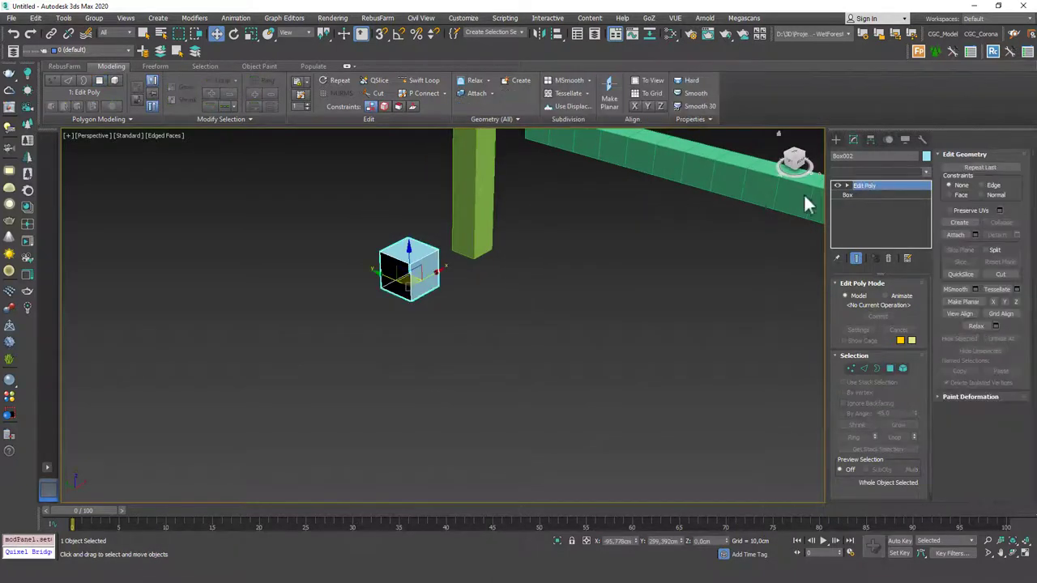
type("sh")
key("Return")
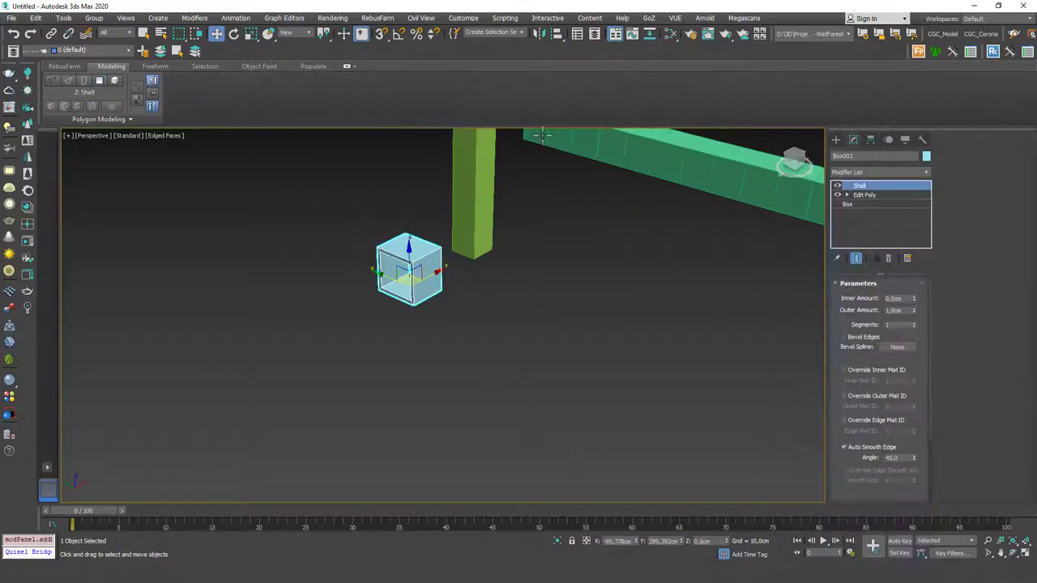
left_click(888, 257)
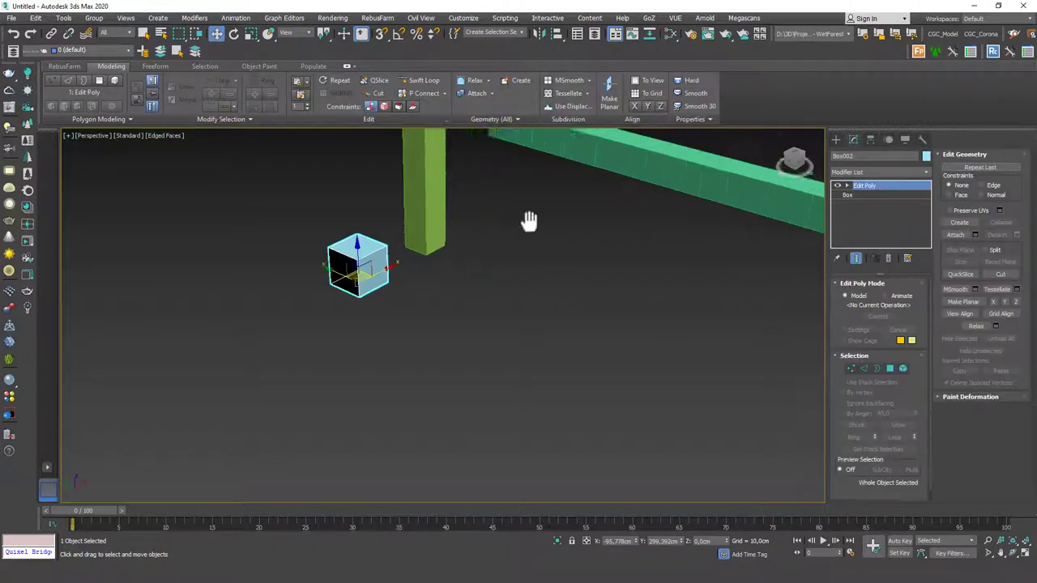
mouse_move(528, 220)
middle_mouse_down("alt")
mouse_move(463, 273)
mouse_move(435, 251)
mouse_move(478, 287)
mouse_move(435, 261)
mouse_move(368, 321)
middle_mouse_up("alt")
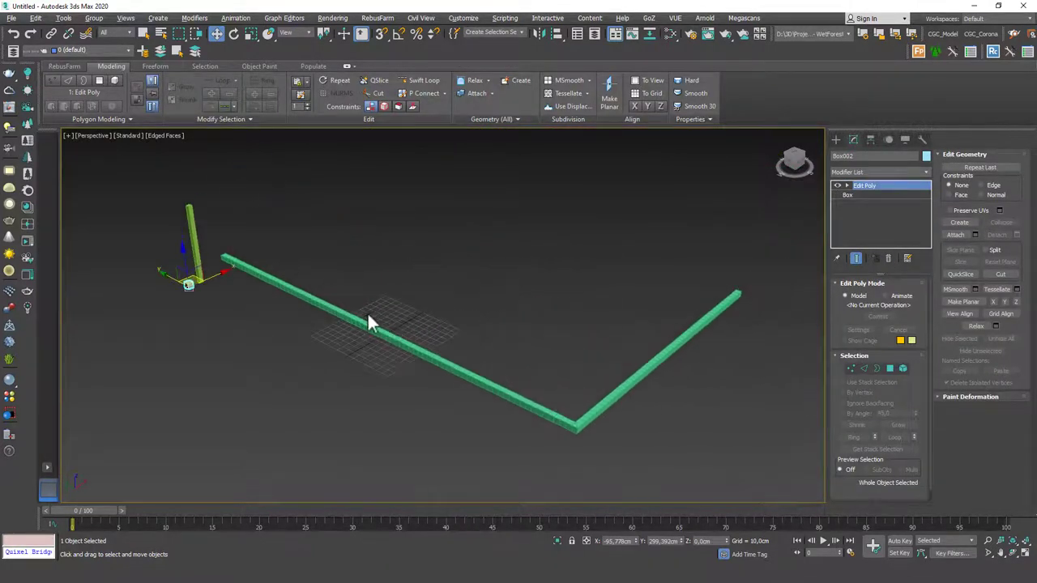
Step: In the RailClone Style Editor, set the Box002 segment's Fixed Translation Z to 120 cm
left_click(398, 335)
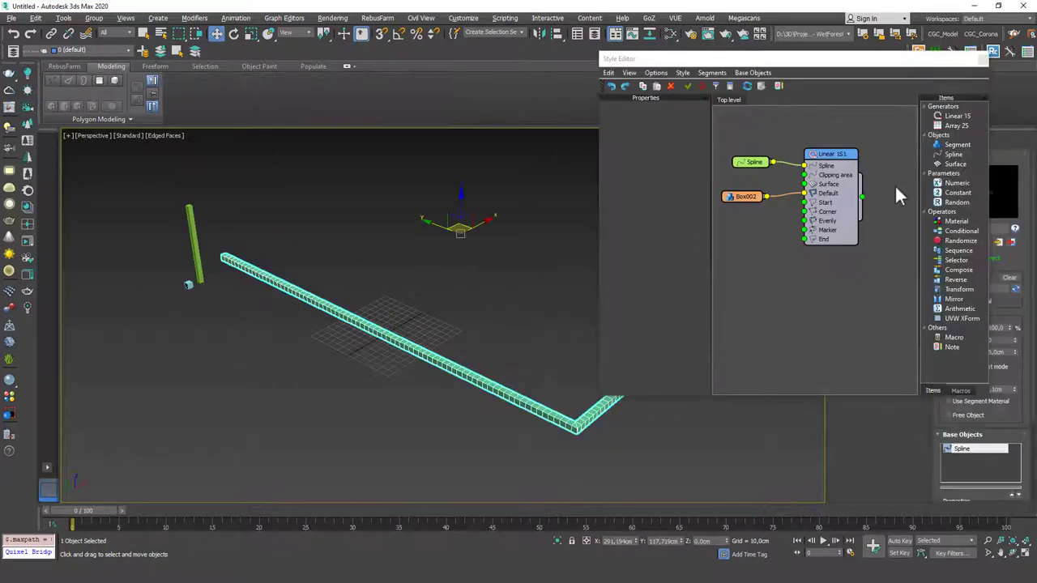
left_click(744, 195)
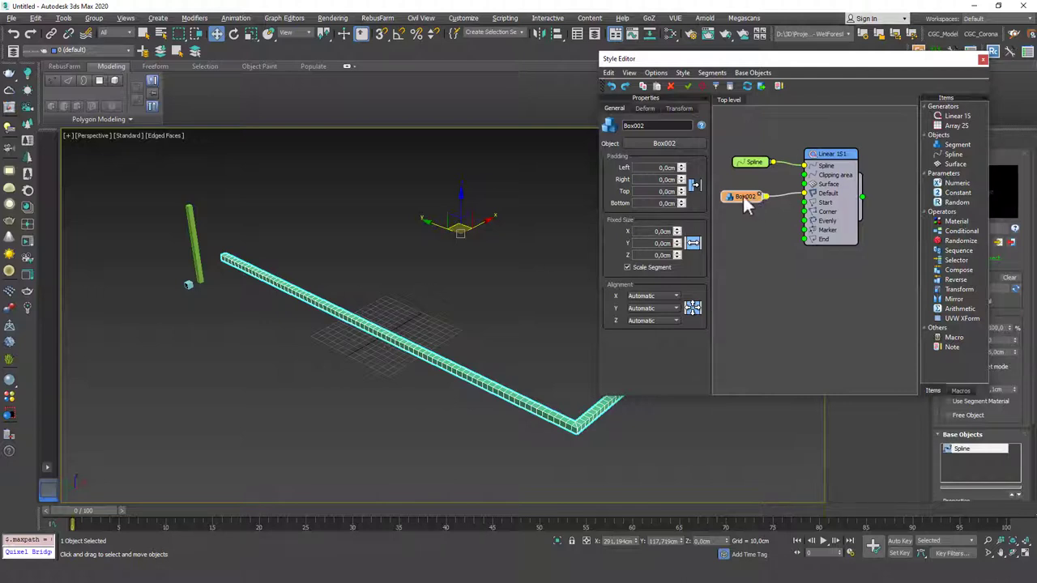
left_click(682, 108)
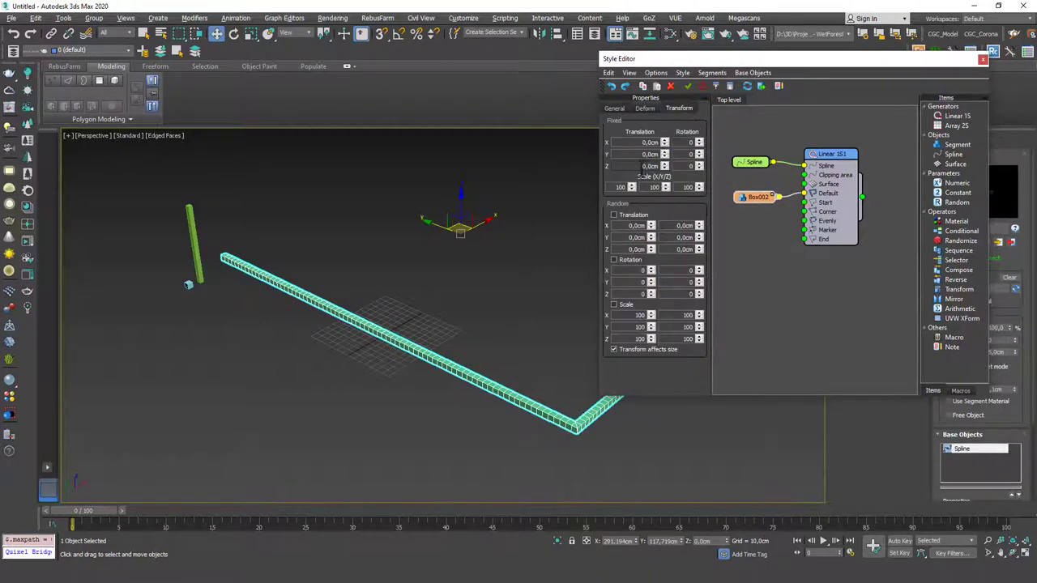
left_click(645, 166)
type("120")
key("Return")
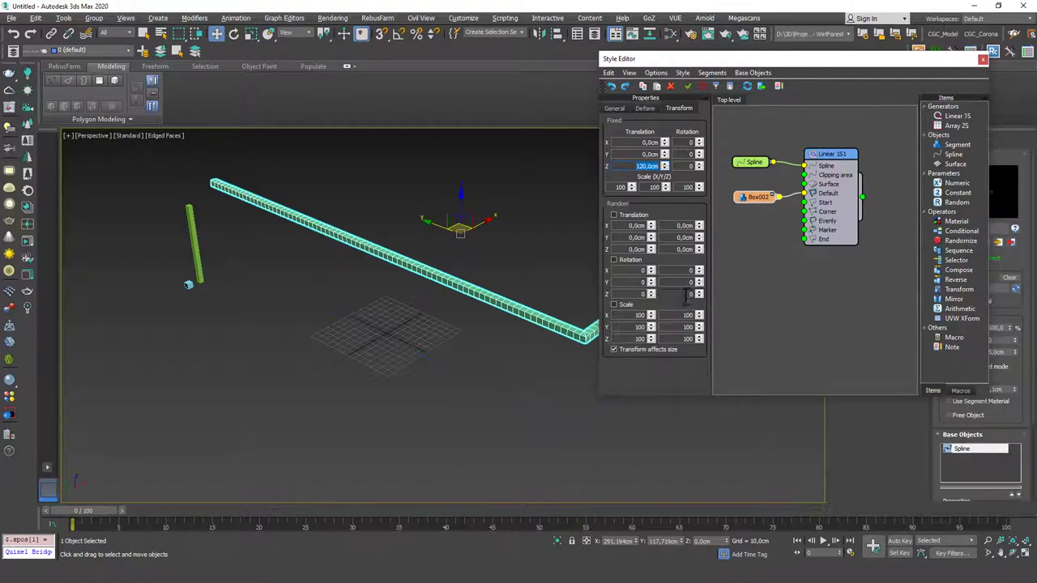
mouse_move(447, 304)
middle_mouse_down()
mouse_move(375, 270)
mouse_move(340, 278)
mouse_move(350, 307)
mouse_move(416, 300)
mouse_move(446, 280)
middle_mouse_up()
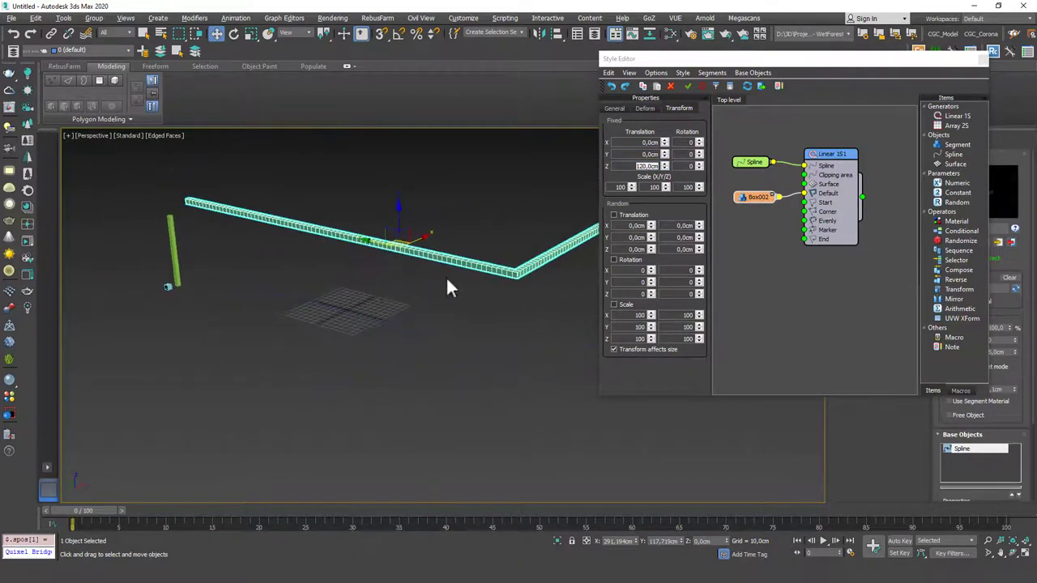
left_click(794, 279)
Step: Add a new segment node to the style graph and assign the post object Box001 to it
left_click(170, 243)
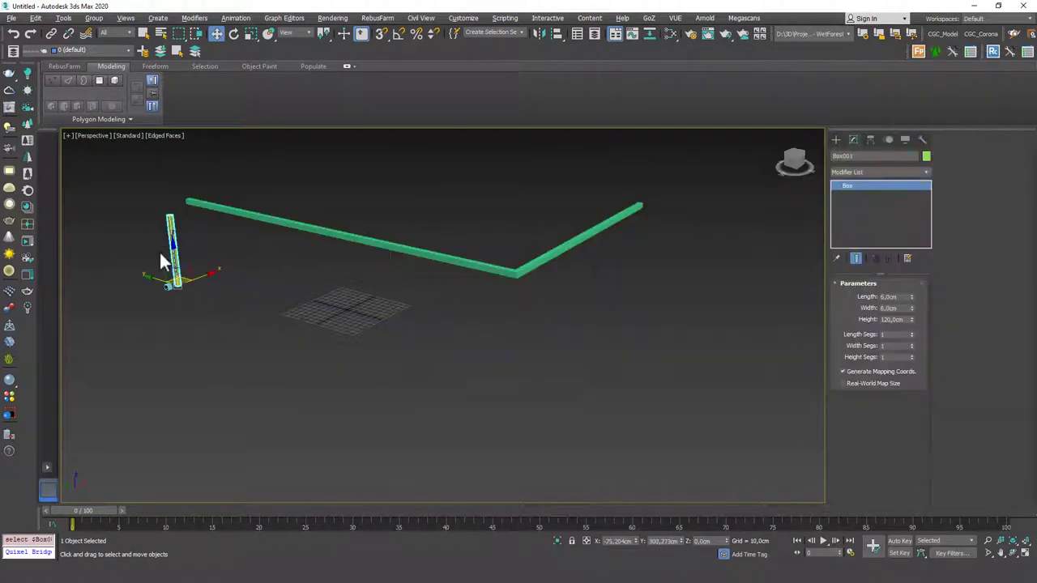
left_click_drag(345, 207, 375, 247)
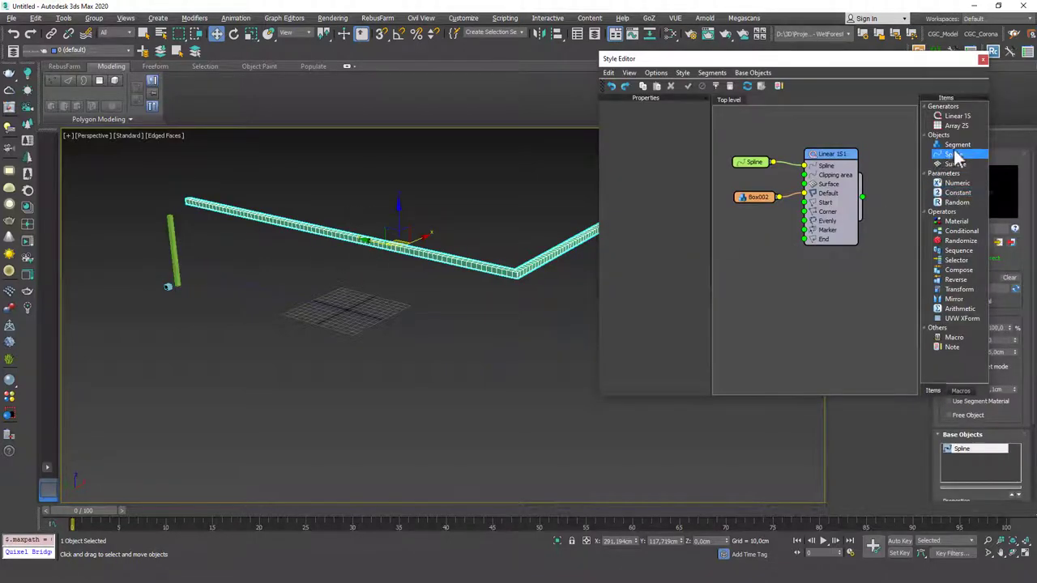
left_click_drag(956, 145, 747, 249)
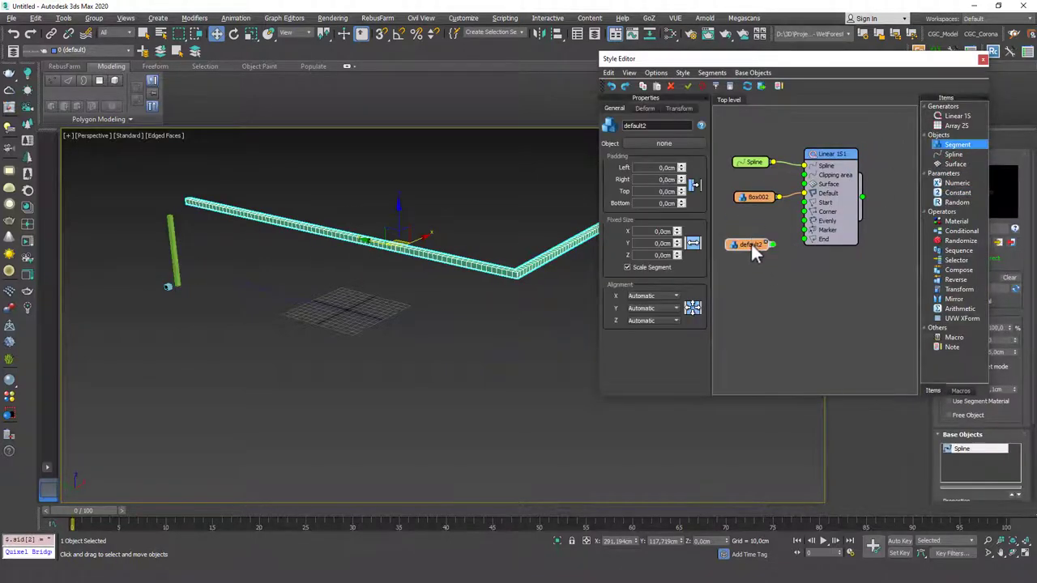
left_click(664, 143)
left_click(170, 259)
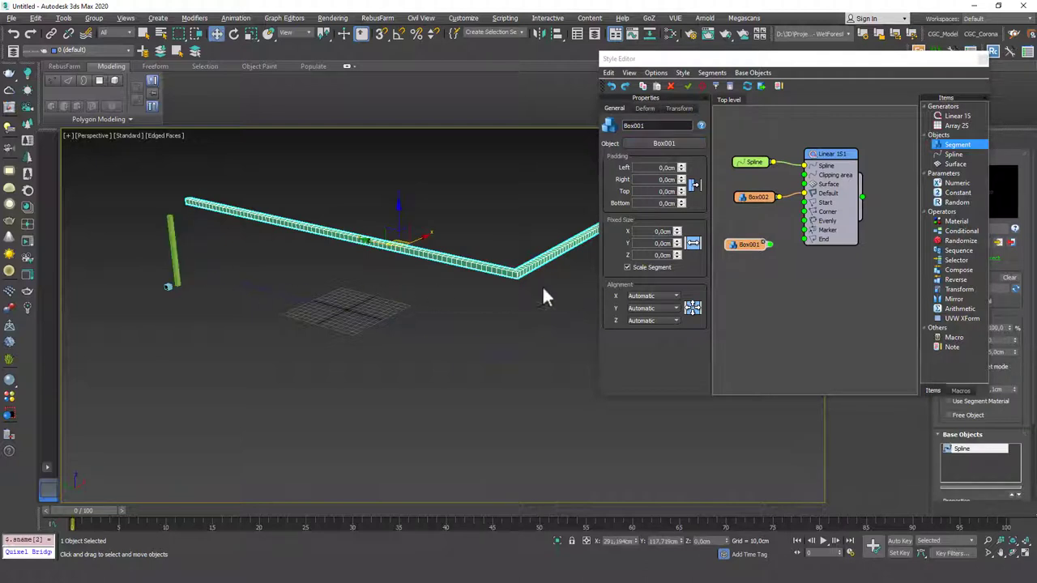
left_click(771, 249)
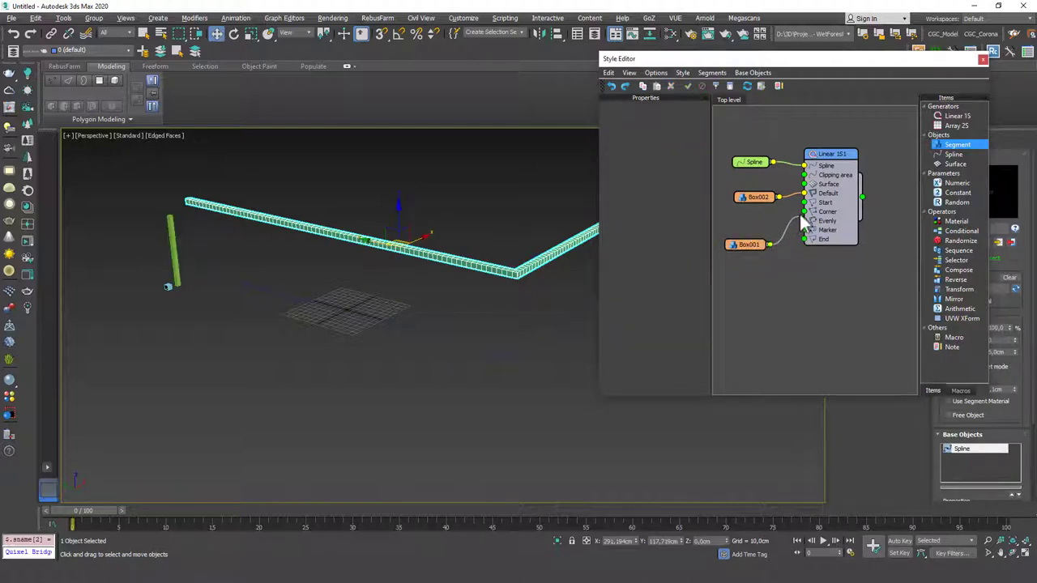
Step: Wire Box001 into the Linear 1S generator as evenly spaced and start posts, then inspect them
left_click_drag(801, 217, 804, 212)
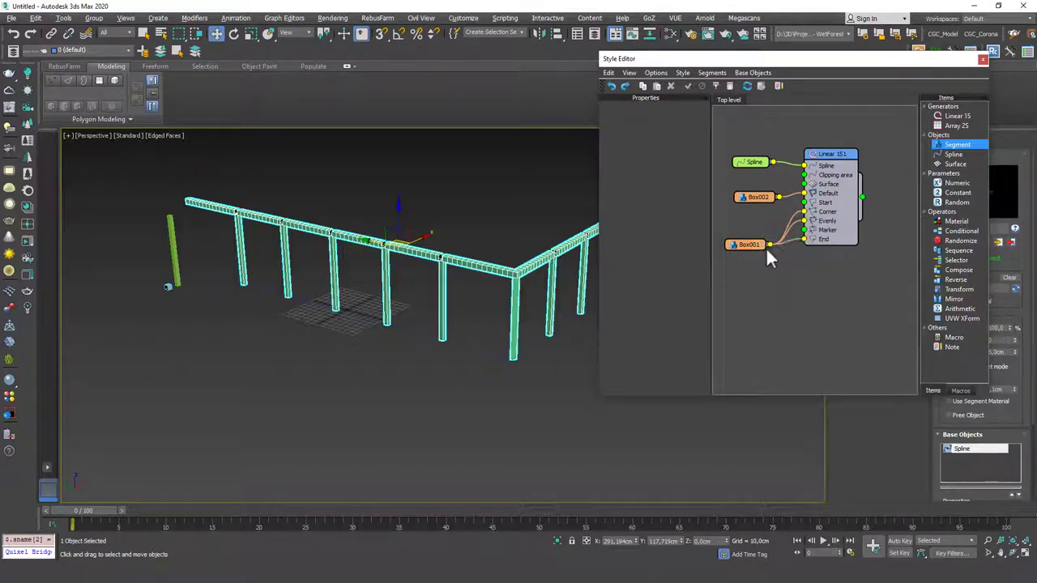
left_click_drag(770, 244, 804, 202)
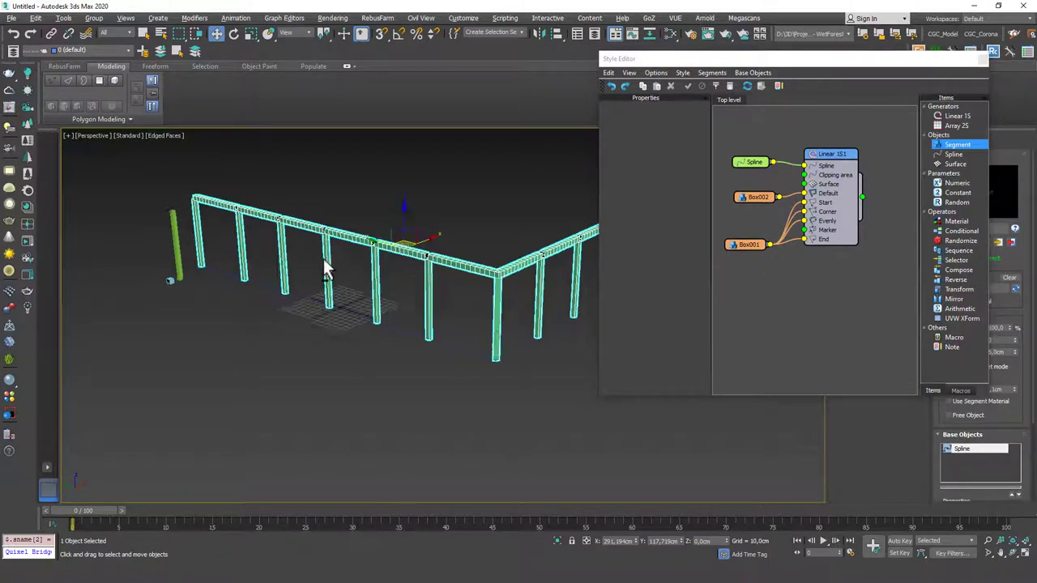
mouse_move(324, 270)
middle_mouse_down("alt")
mouse_move(335, 278)
mouse_move(359, 267)
mouse_move(194, 254)
middle_mouse_up("alt")
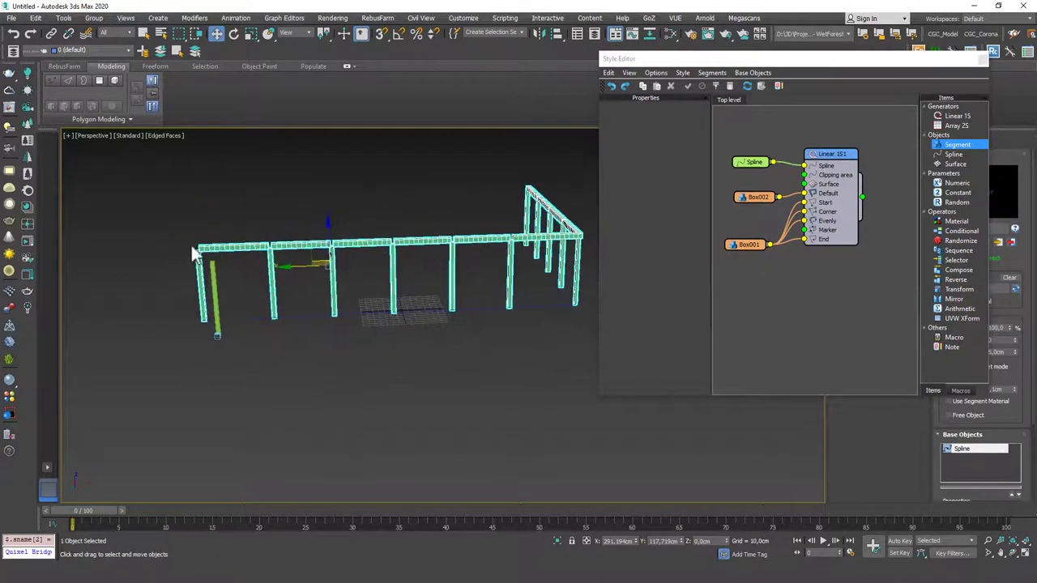
middle_click_drag(513, 261, 440, 259, "alt")
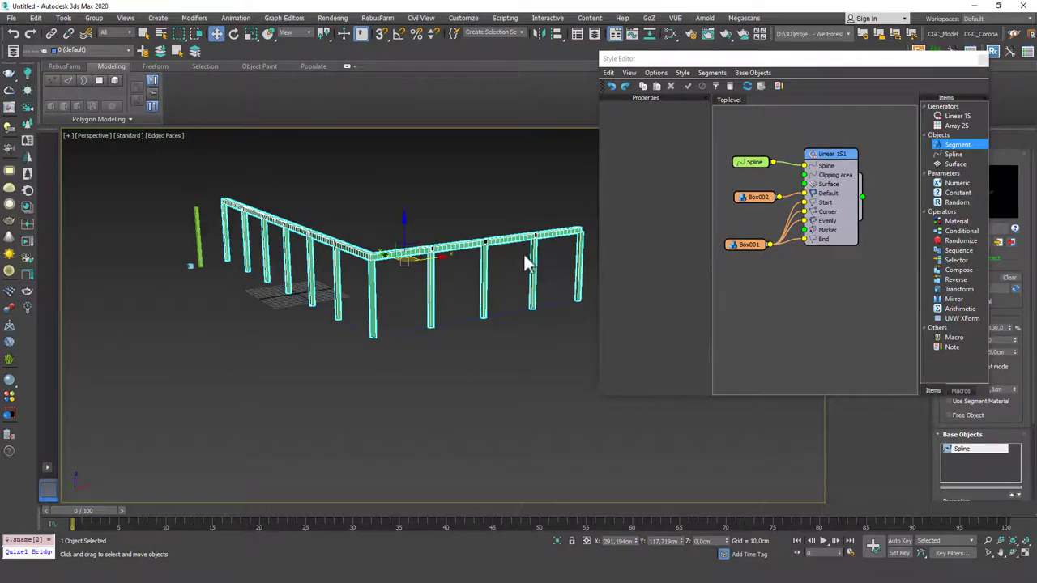
scroll(523, 263, "up", 2)
scroll(393, 220, "up", 4)
middle_click_drag(393, 220, 405, 251)
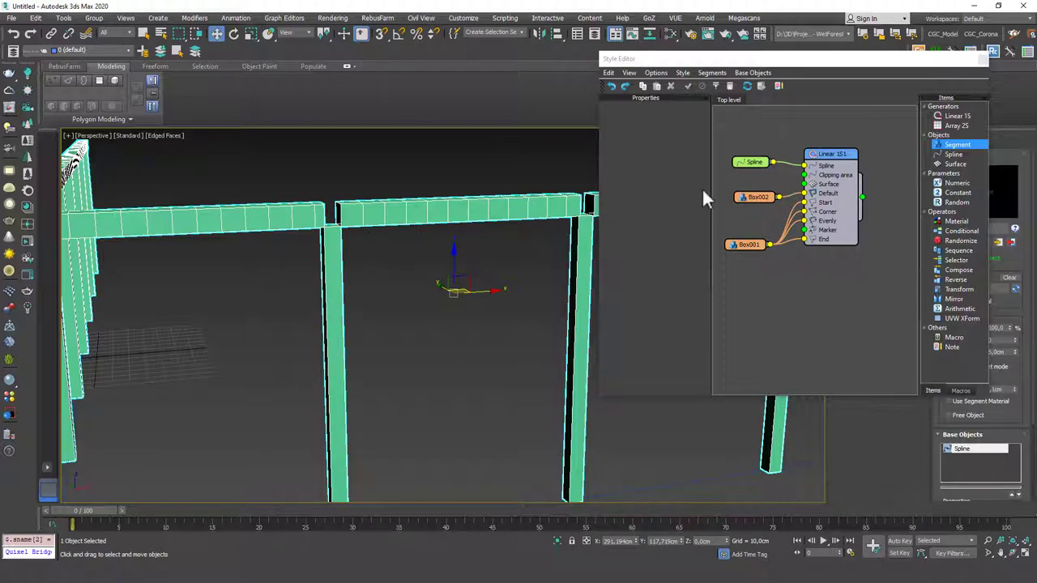
Step: Disconnect Box001 from the original Linear 1S generator
middle_click_drag(776, 204, 771, 211)
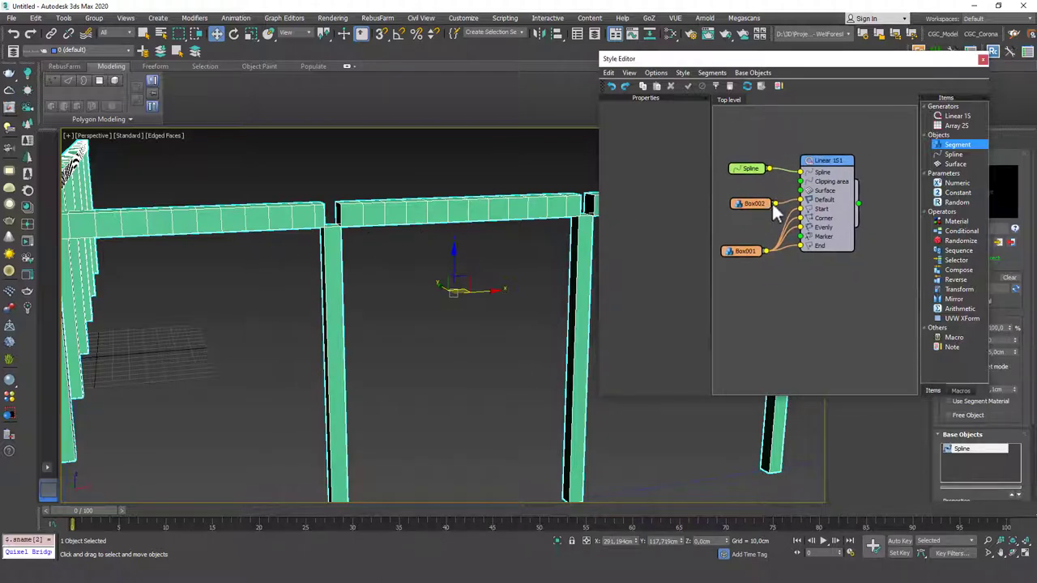
left_click_drag(745, 251, 740, 272)
left_click(778, 235)
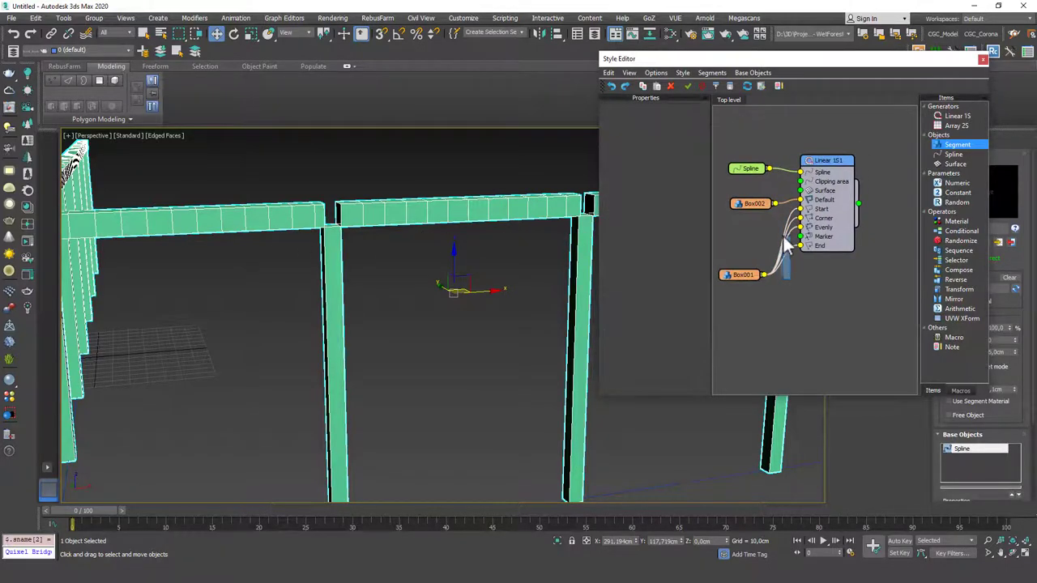
key("Delete")
Step: Copy the Linear 1S group with its Spline and Box002 inputs and paste a duplicate below
scroll(832, 215, "down", 2)
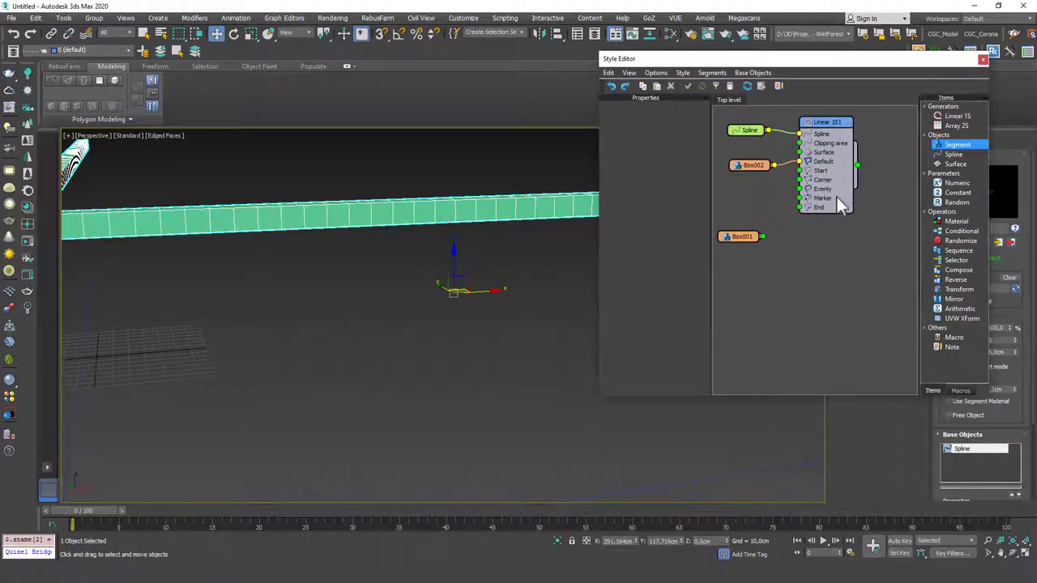
left_click(836, 197)
left_click(845, 209)
mouse_move(801, 189)
middle_mouse_down()
mouse_move(784, 168)
mouse_move(825, 188)
middle_mouse_up()
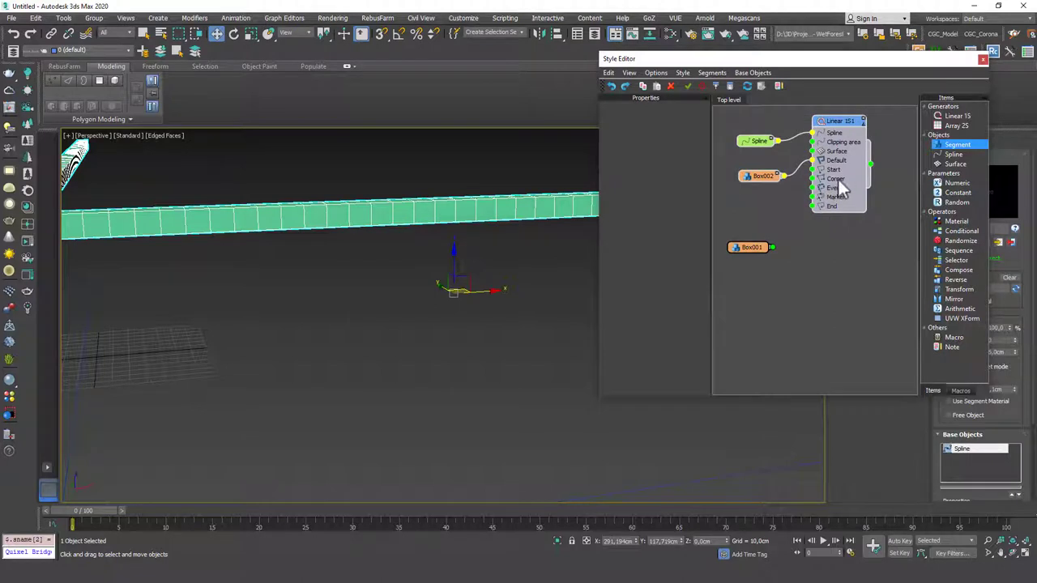
key("ctrl+v")
mouse_move(814, 206)
middle_mouse_down()
mouse_move(805, 241)
mouse_move(795, 237)
middle_mouse_up()
left_click_drag(880, 220, 815, 313)
middle_click_drag(762, 247, 795, 221)
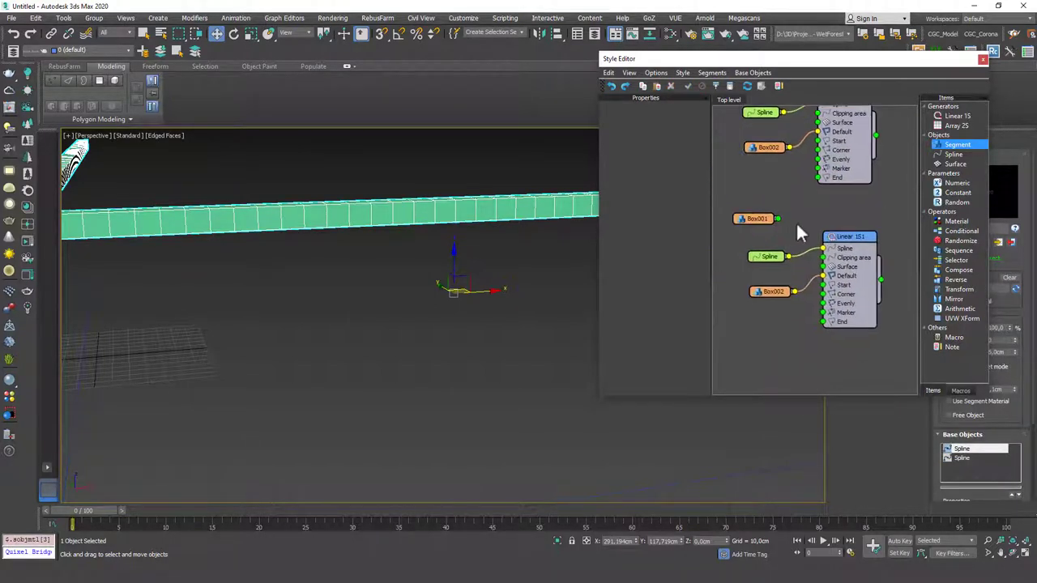
Step: Delete the duplicate Box002, wire Box001 into the new generator, and close the Style Editor
left_click(768, 293)
key("Delete")
left_click(758, 221)
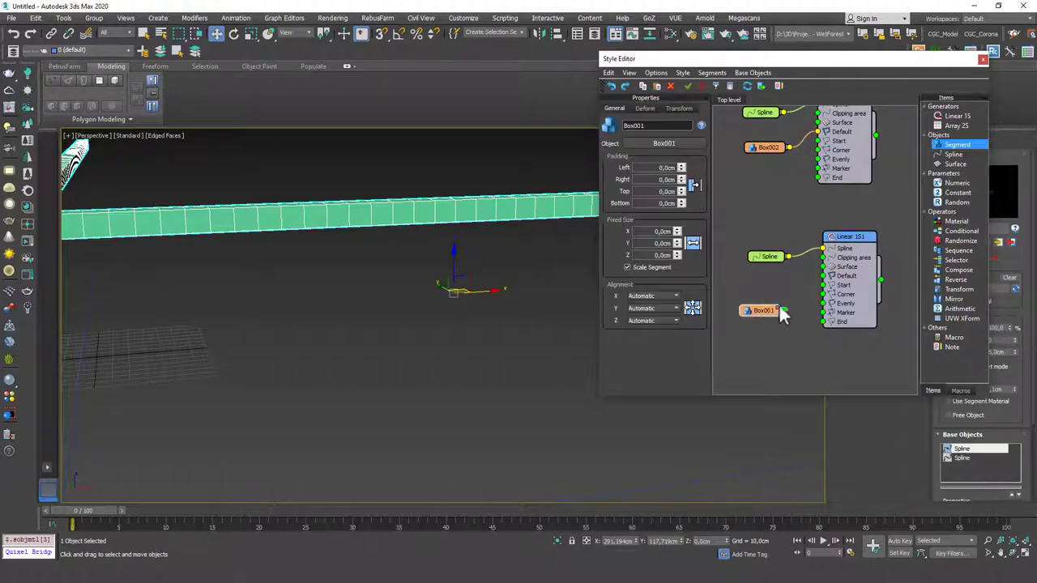
mouse_move(784, 310)
left_mouse_down()
mouse_move(822, 320)
mouse_move(822, 286)
left_mouse_up()
scroll(381, 273, "down", 5)
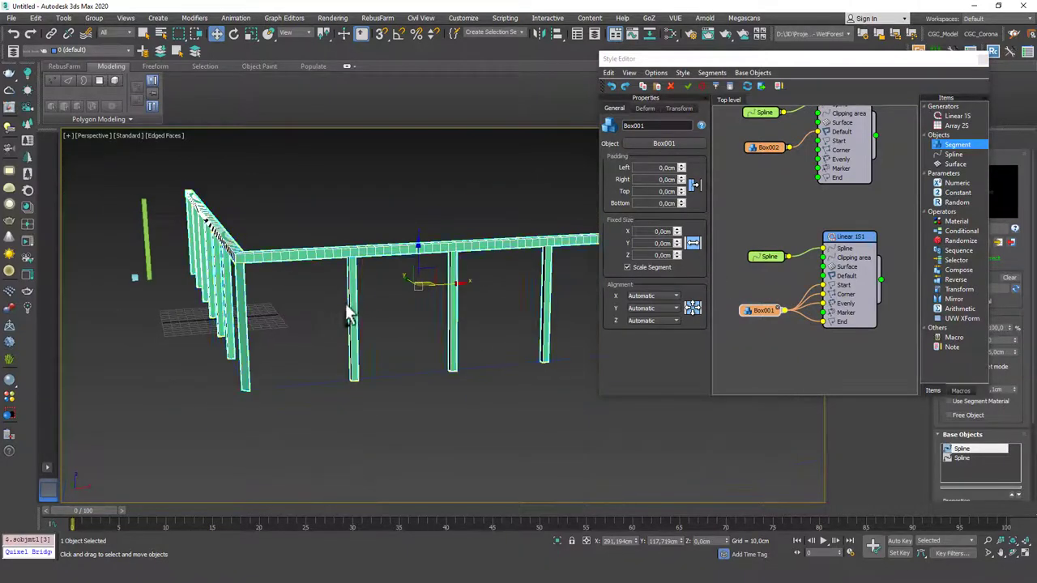
mouse_move(346, 312)
middle_mouse_down("alt")
mouse_move(386, 319)
mouse_move(352, 331)
mouse_move(359, 327)
mouse_move(358, 349)
middle_mouse_up("alt")
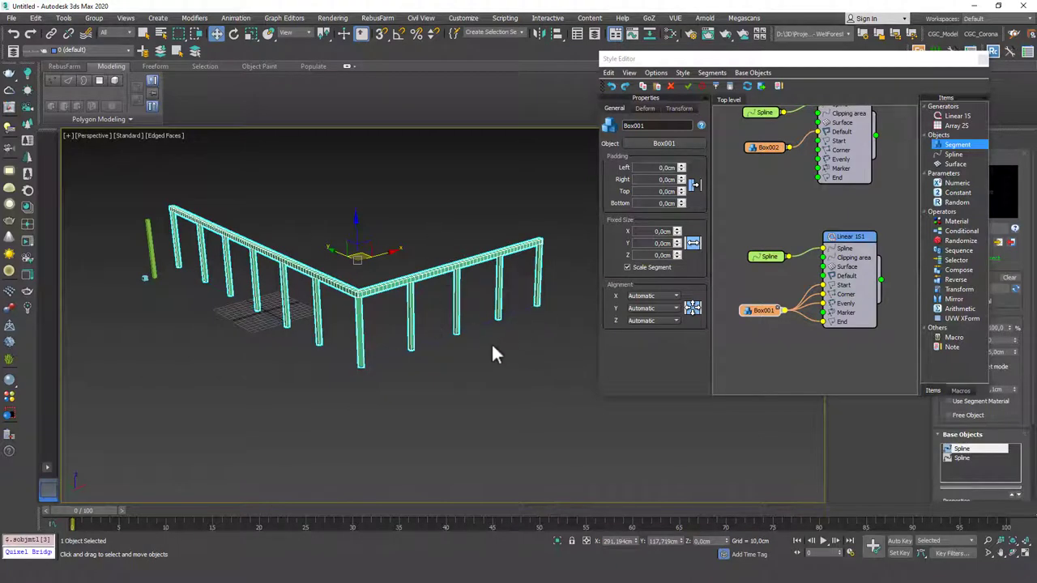
left_click(501, 318)
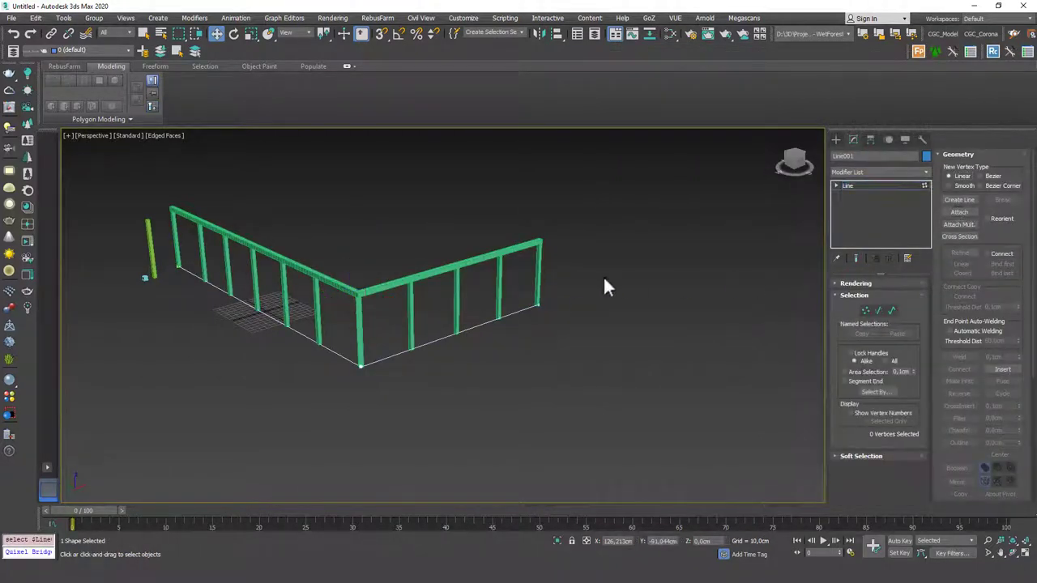
Step: Move Line001's end vertex out and back, then reselect the fence and reopen its style graph
mouse_move(535, 303)
left_mouse_down()
mouse_move(375, 221)
mouse_move(566, 308)
left_mouse_up()
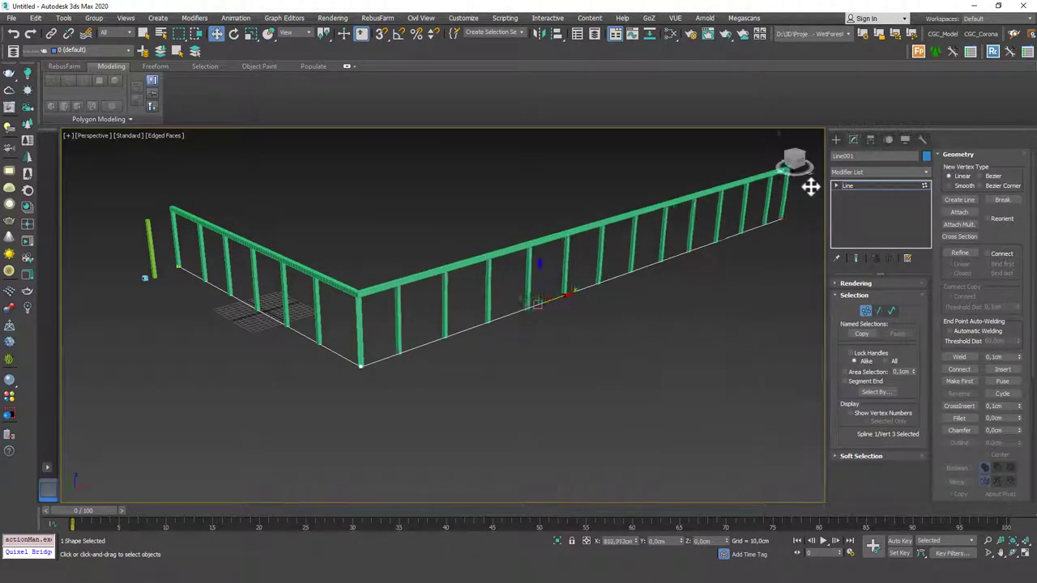
left_click_drag(622, 267, 354, 312)
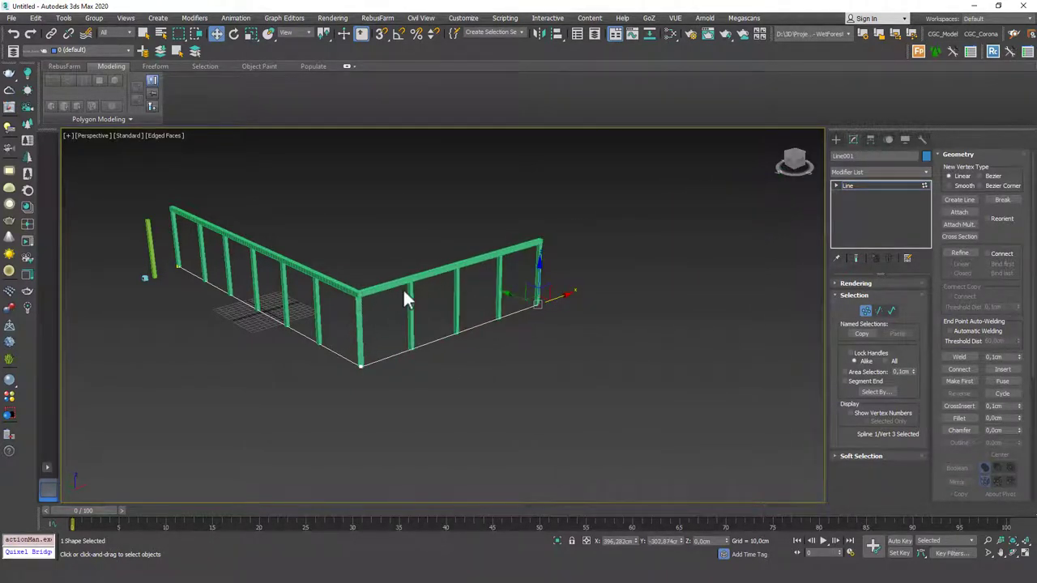
left_click(846, 185)
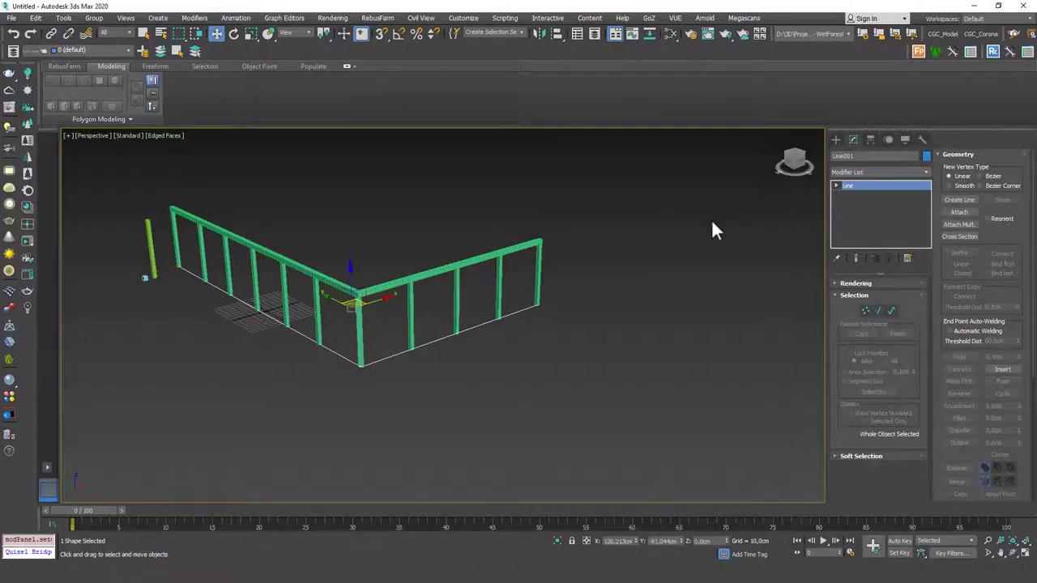
left_click_drag(511, 235, 488, 261)
left_click(466, 289)
Step: Set Linear 1S1's Evenly spacing distance to 50 cm, then to 150 cm
middle_click_drag(788, 269, 761, 230)
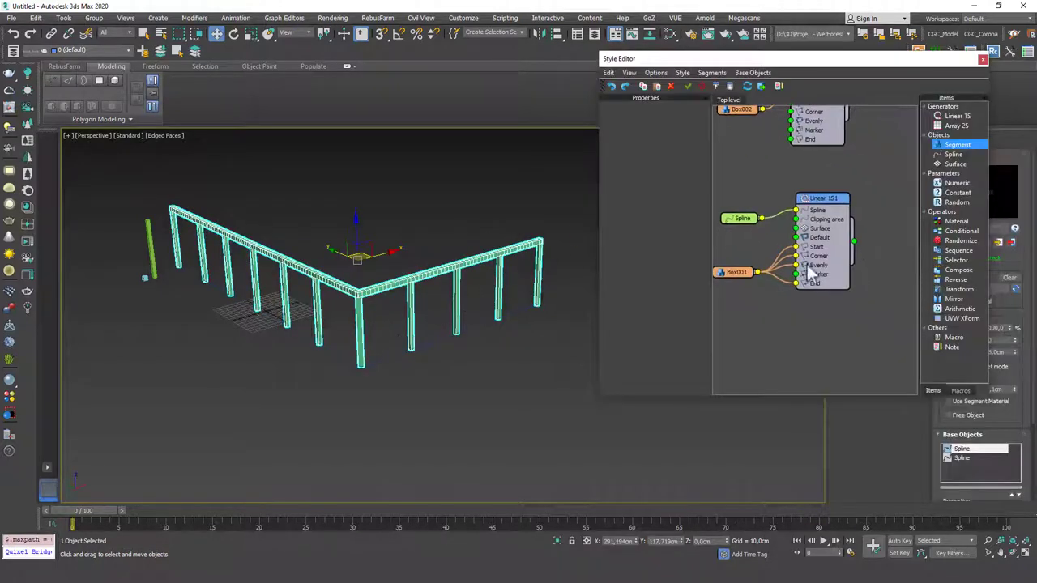
left_click(643, 109)
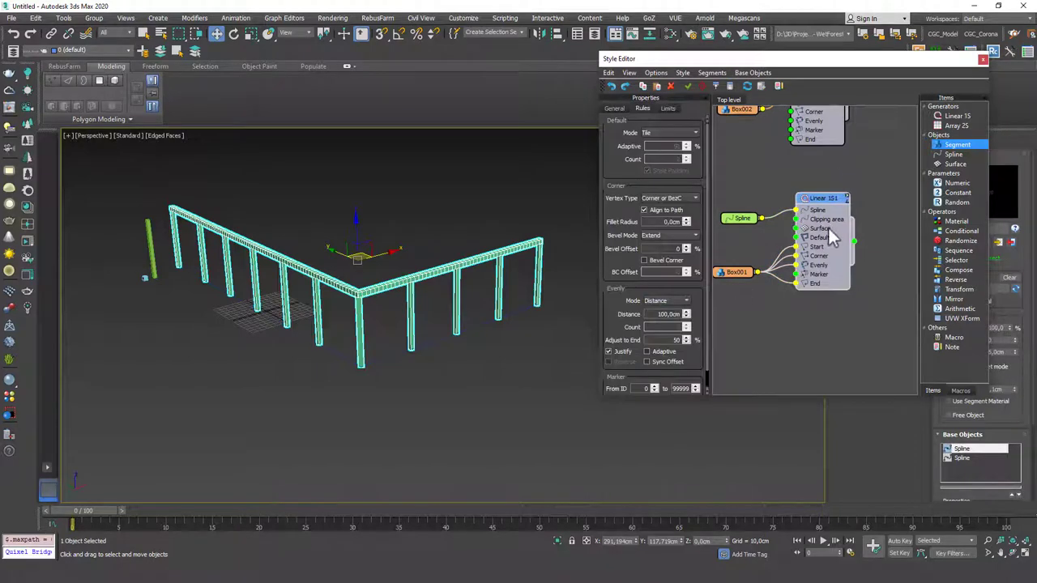
double_click(660, 313)
type("50")
key("Return")
double_click(669, 314)
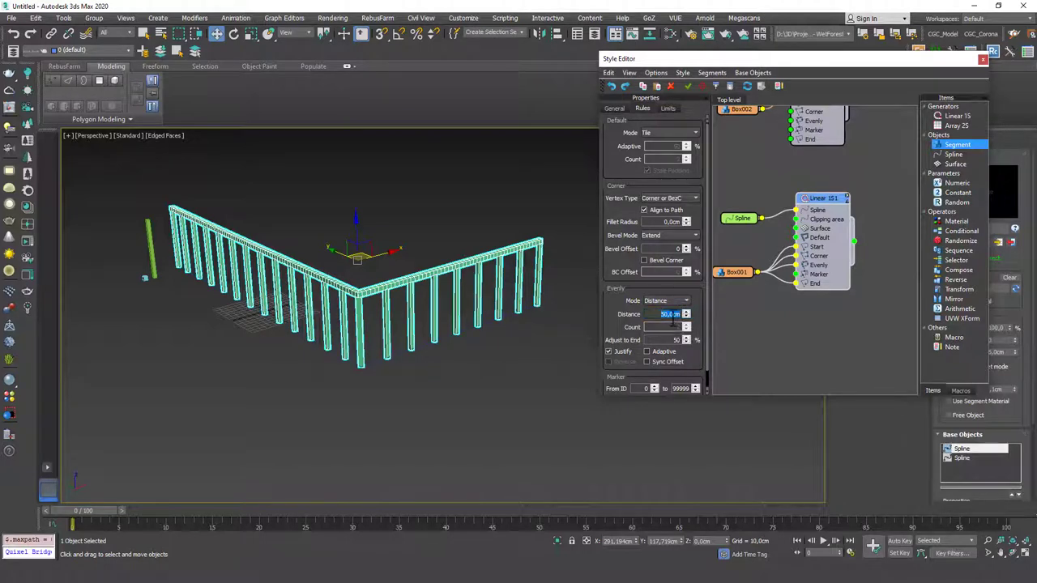
type("150")
key("Return")
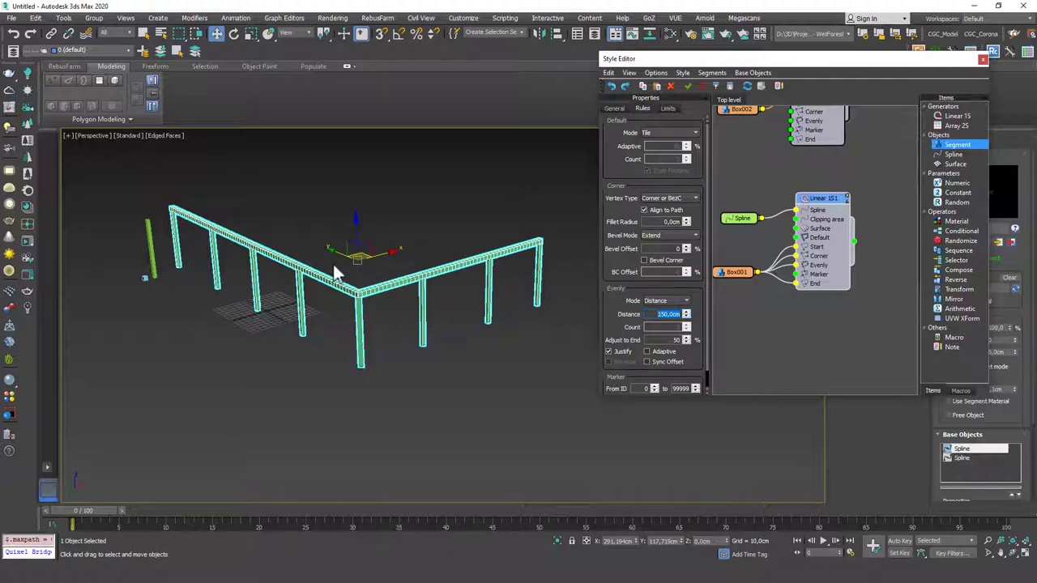
Step: Zoom in and frame the view on the small cube beside the green post
middle_click_drag(219, 301, 259, 316)
scroll(198, 312, "up", 3)
scroll(199, 312, "up", 3)
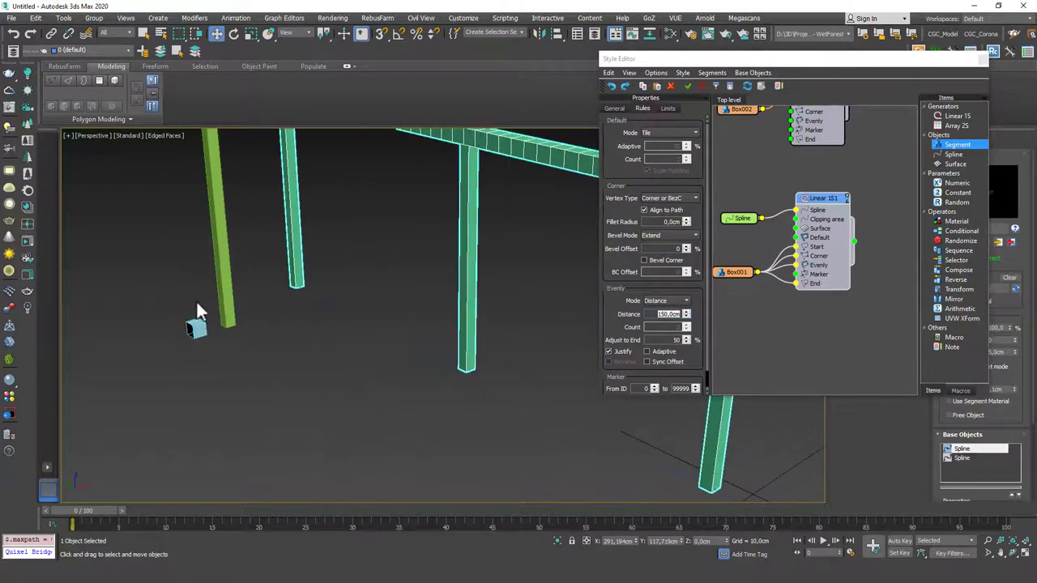
left_click(197, 324)
key("z")
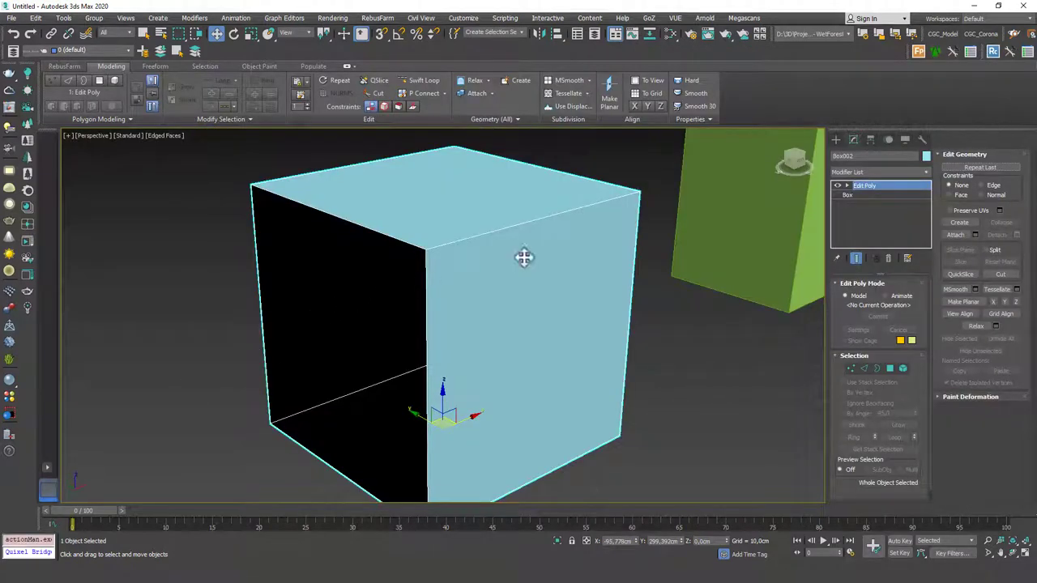
scroll(667, 242, "down", 3)
scroll(631, 230, "down", 3)
scroll(594, 218, "down", 2)
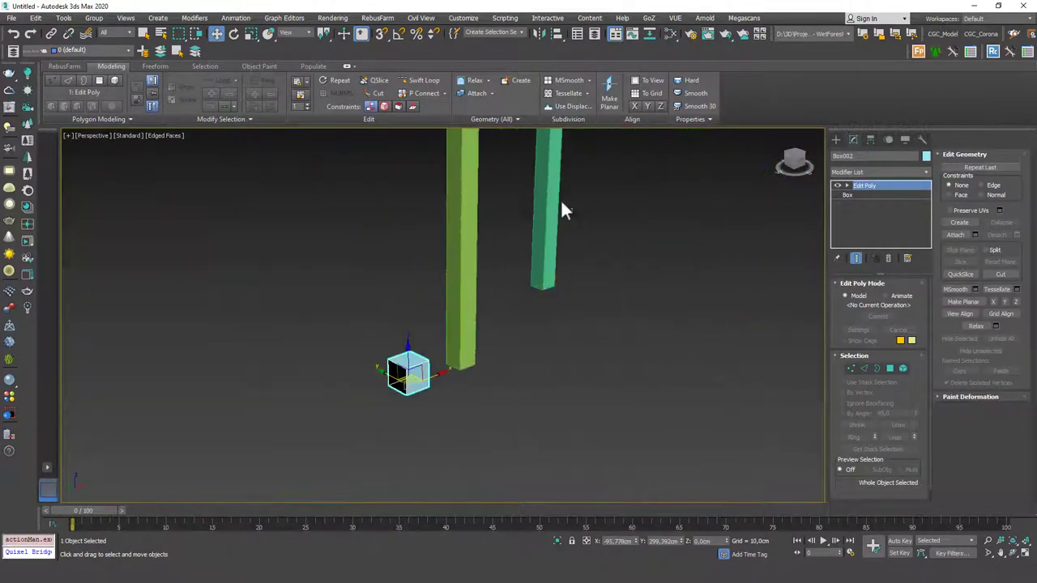
Step: Select the fence and pan its RailClone node graph to review the whole setup
left_click(564, 209)
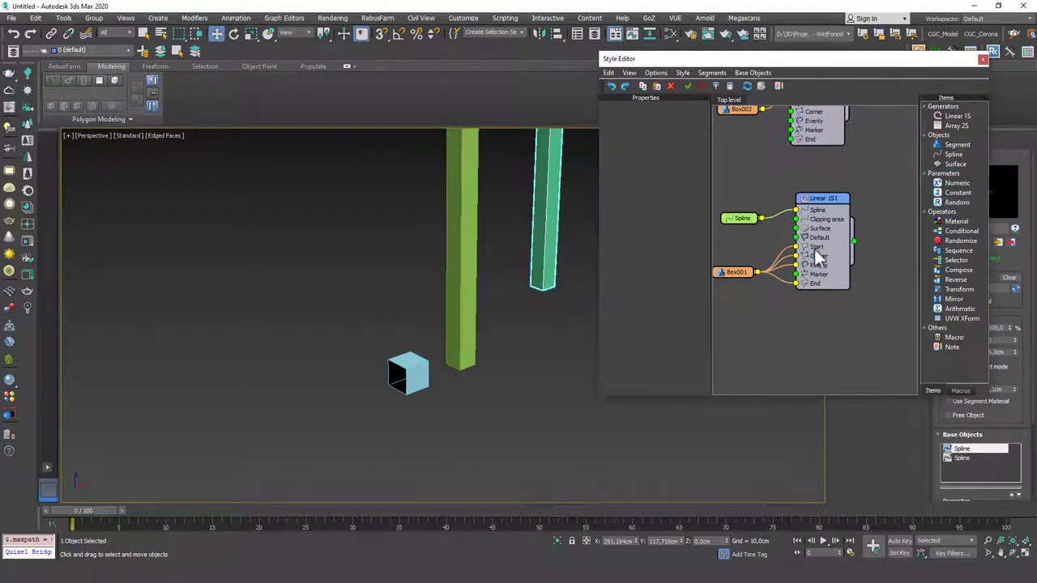
mouse_move(798, 259)
middle_mouse_down()
mouse_move(820, 243)
mouse_move(811, 269)
middle_mouse_up()
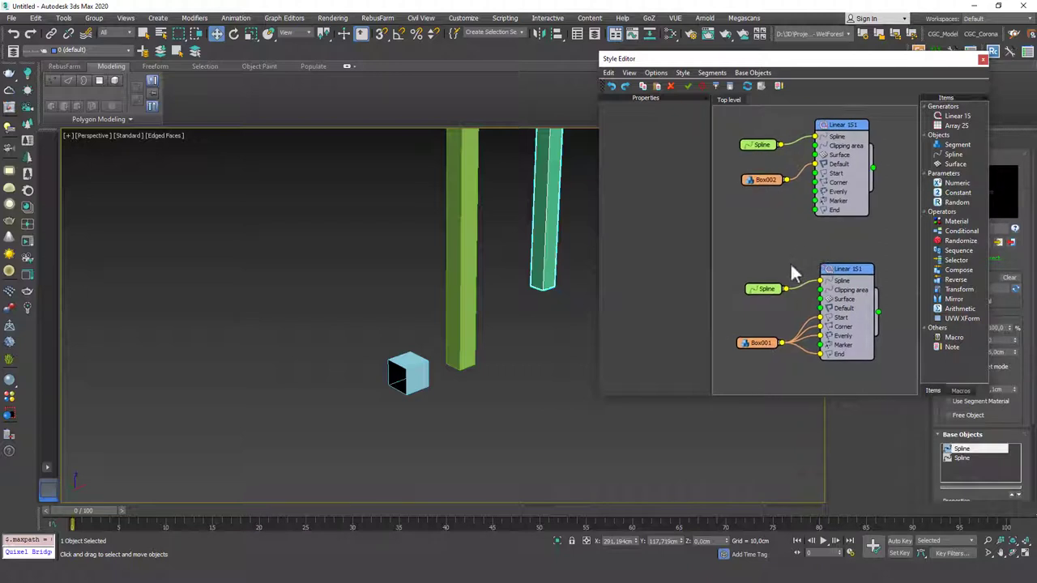
scroll(363, 327, "down", 3)
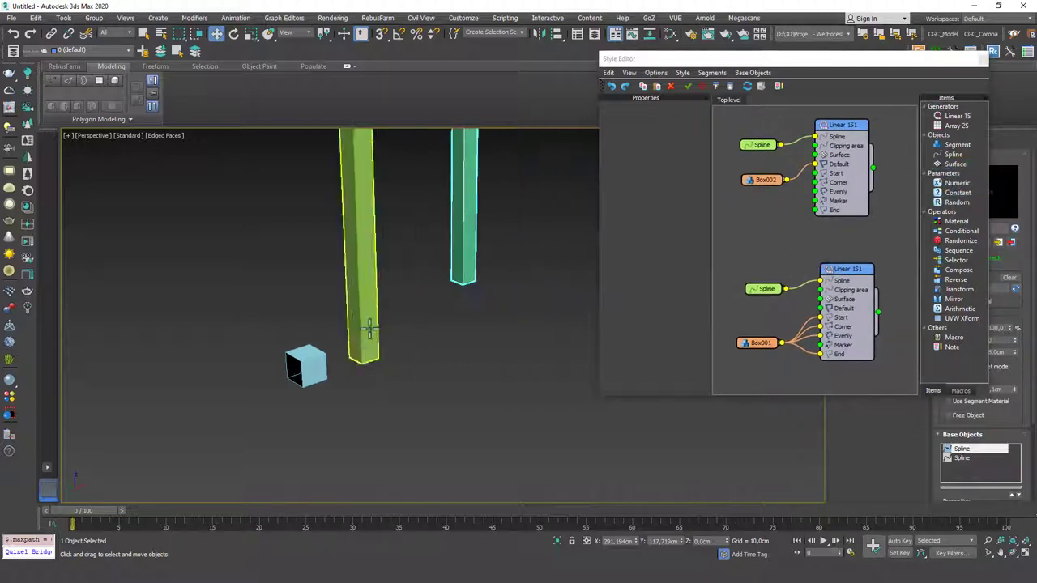
scroll(364, 326, "down", 2)
scroll(356, 340, "down", 3)
scroll(302, 296, "down", 2)
scroll(332, 301, "down", 1)
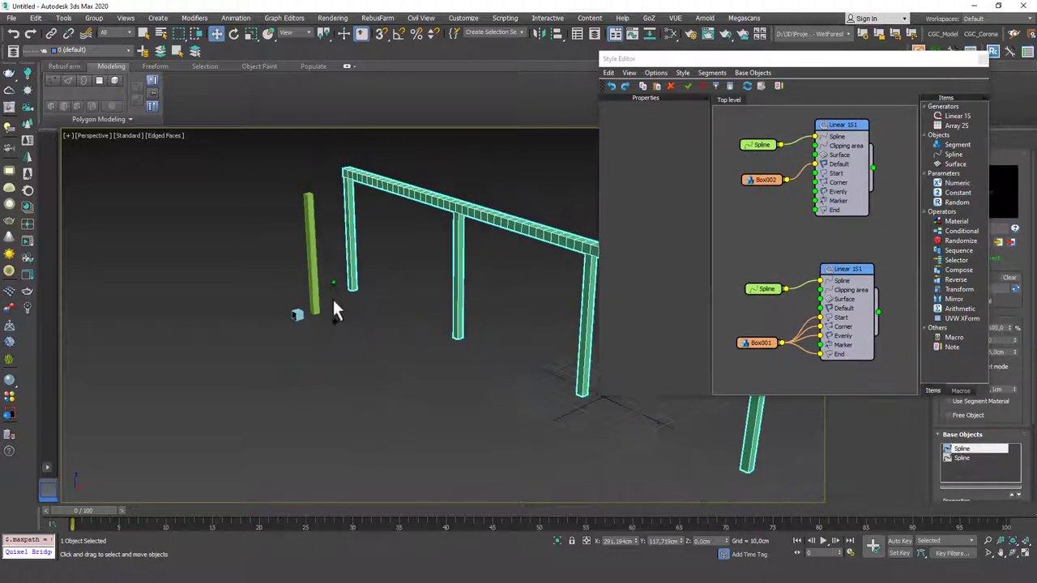
scroll(337, 301, "up", 1)
Step: Clone the small cube to its left as a copy named Box003
left_click(350, 355)
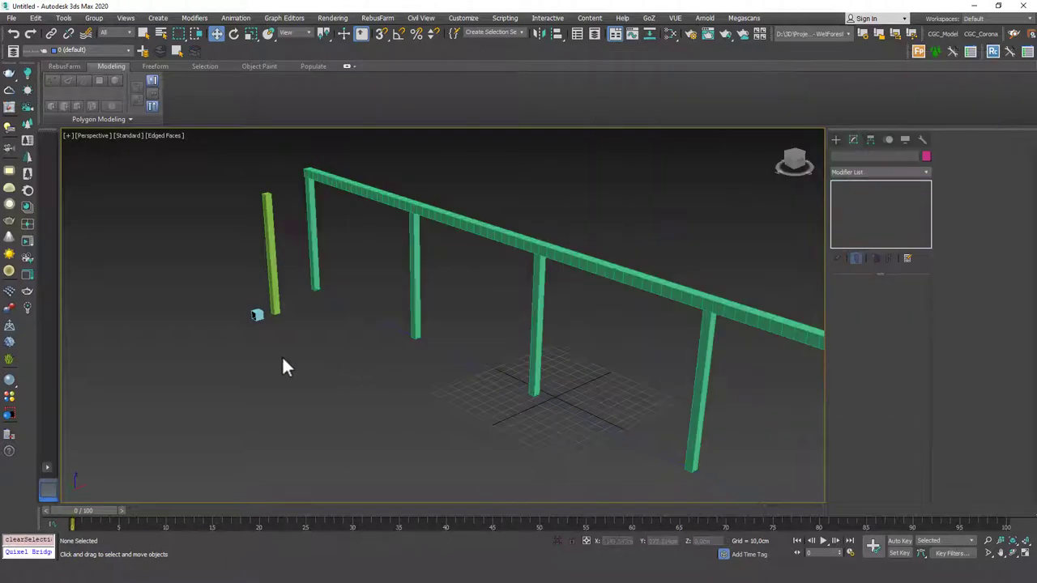
left_click(256, 315)
left_click_drag(291, 315, 268, 317, "shift")
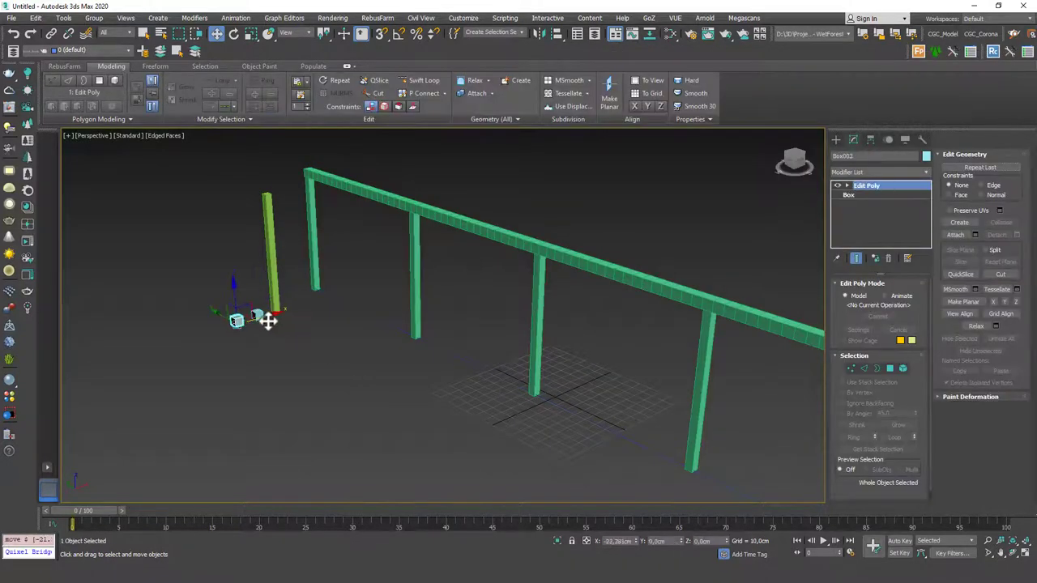
left_click(519, 332)
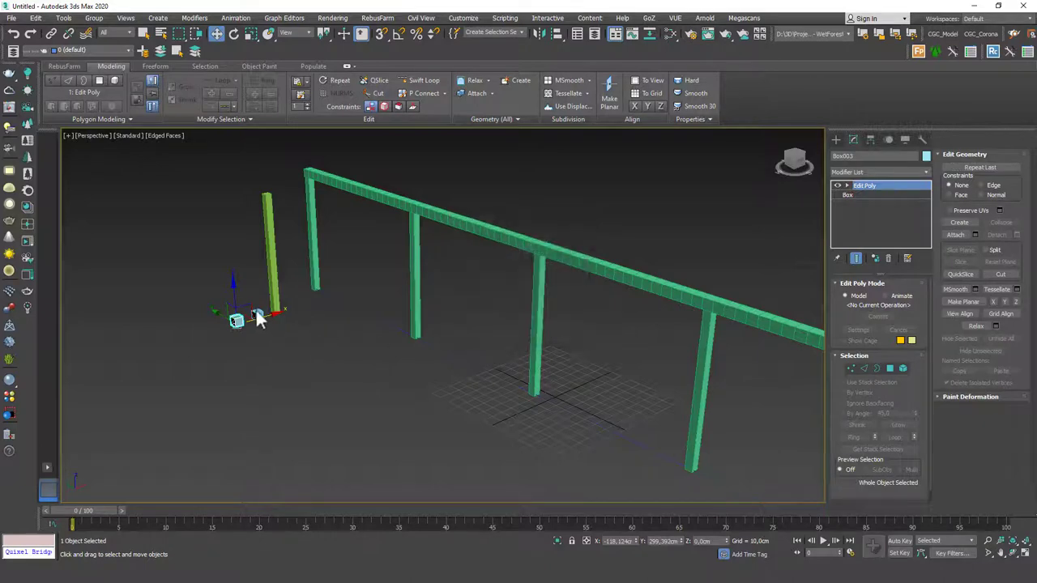
scroll(254, 317, "up", 5)
scroll(396, 333, "down", 2)
scroll(427, 317, "up", 1)
Step: Set Box003's Length, Width and Height to 4 cm
key("5")
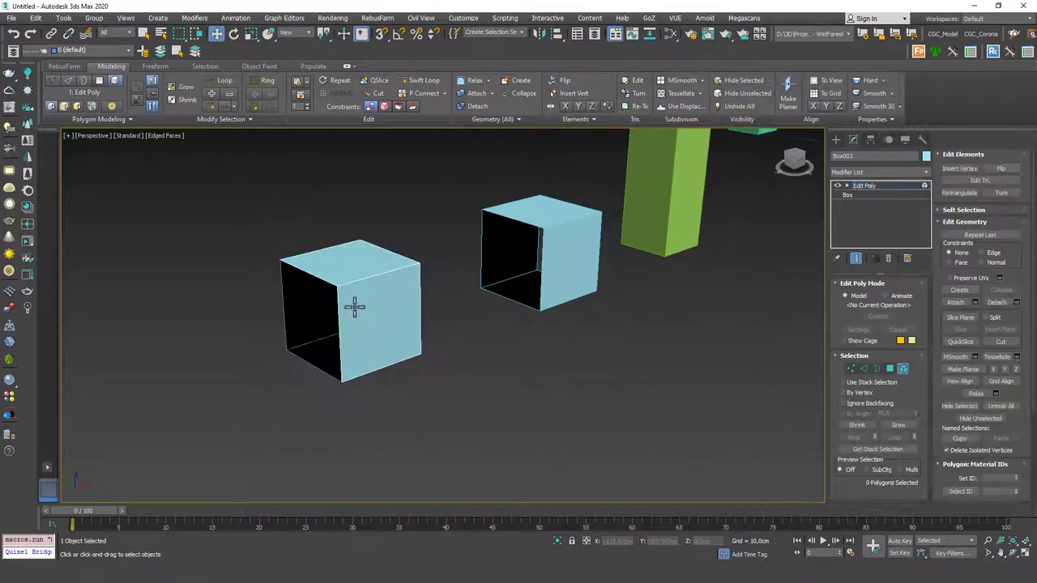
left_click(354, 307)
middle_click_drag(354, 308, 754, 198, "alt")
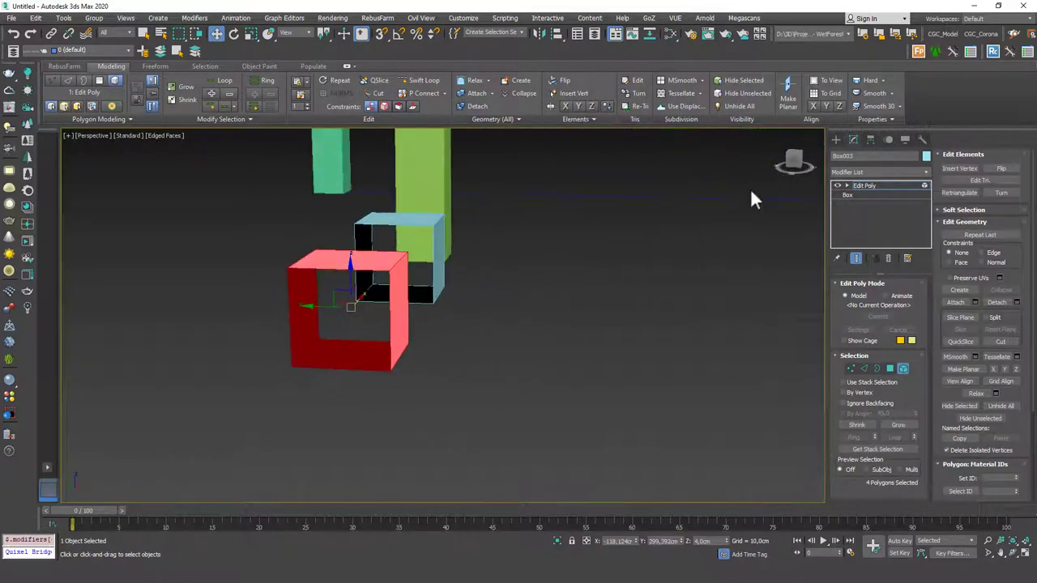
left_click(867, 194)
type("4")
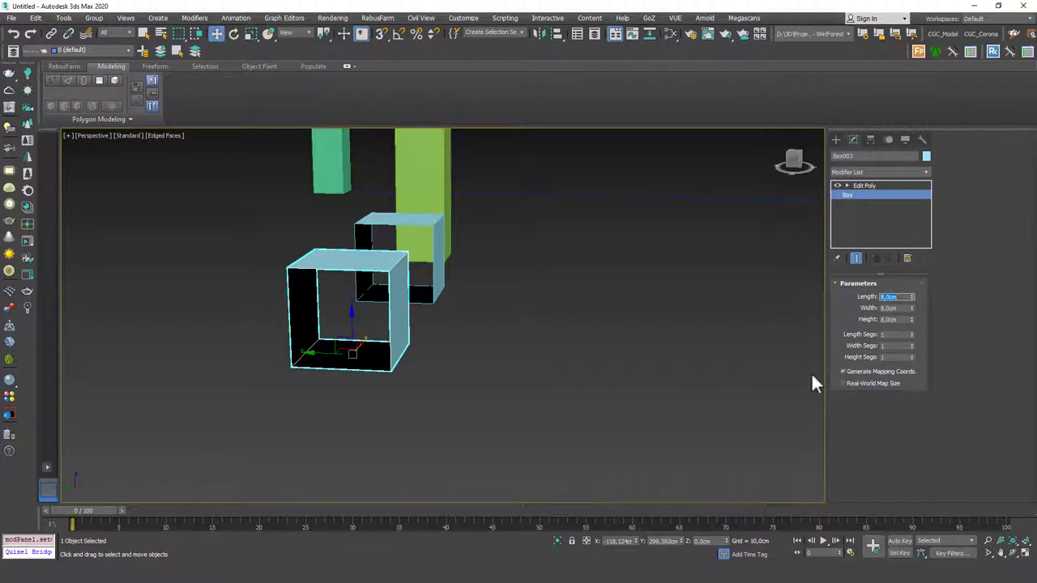
key("Tab")
type("4")
key("Tab")
type("4")
key("Return")
mouse_move(496, 227)
middle_mouse_down("alt")
mouse_move(498, 338)
mouse_move(456, 410)
mouse_move(527, 264)
middle_mouse_up("alt")
Step: Move the upper Spline, Box002 and Linear nodes up in the fence's style graph
left_click(574, 208)
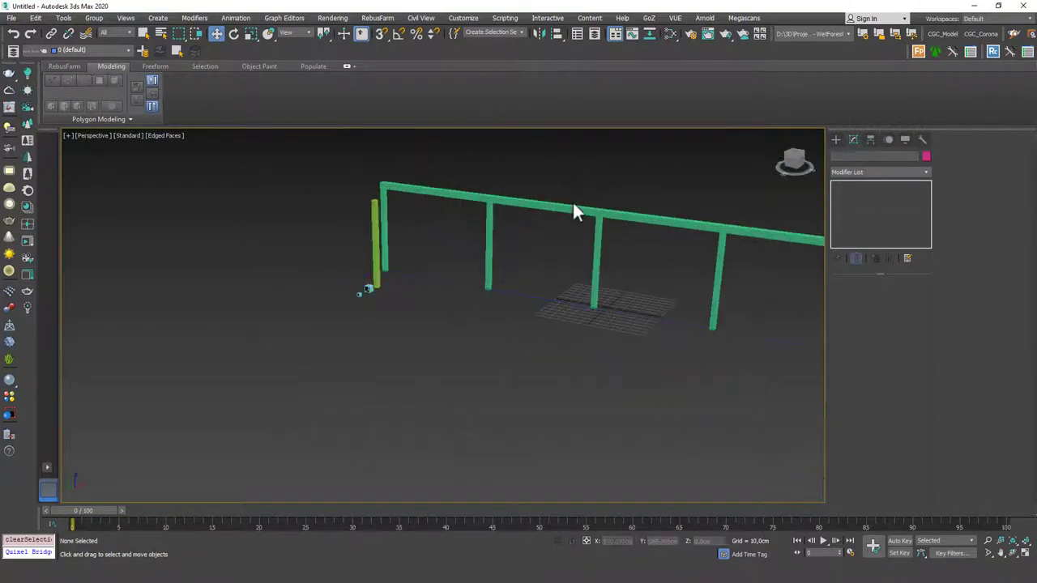
left_click(859, 252)
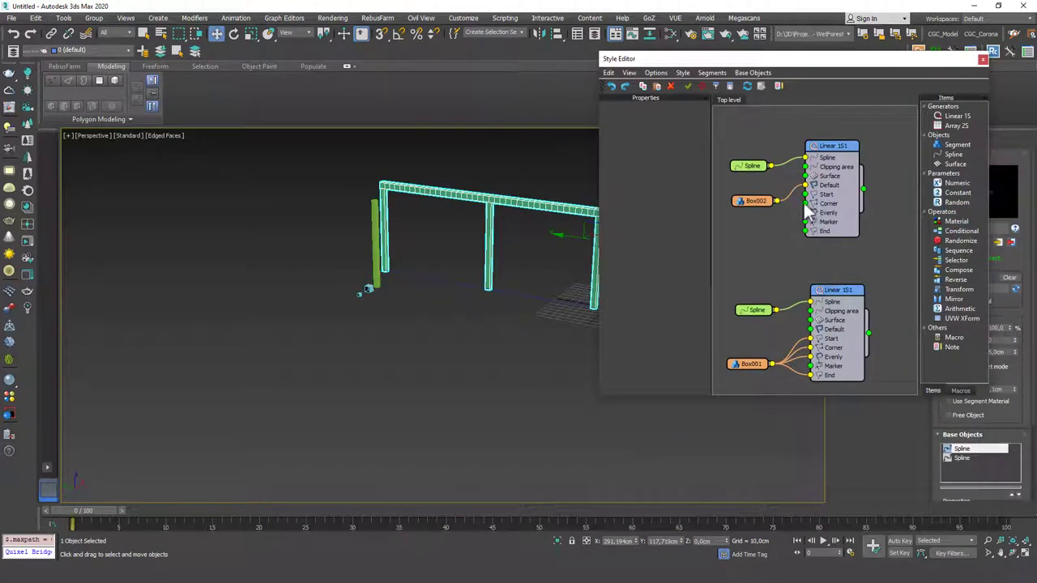
left_click(753, 200)
left_click_drag(753, 167, 752, 153)
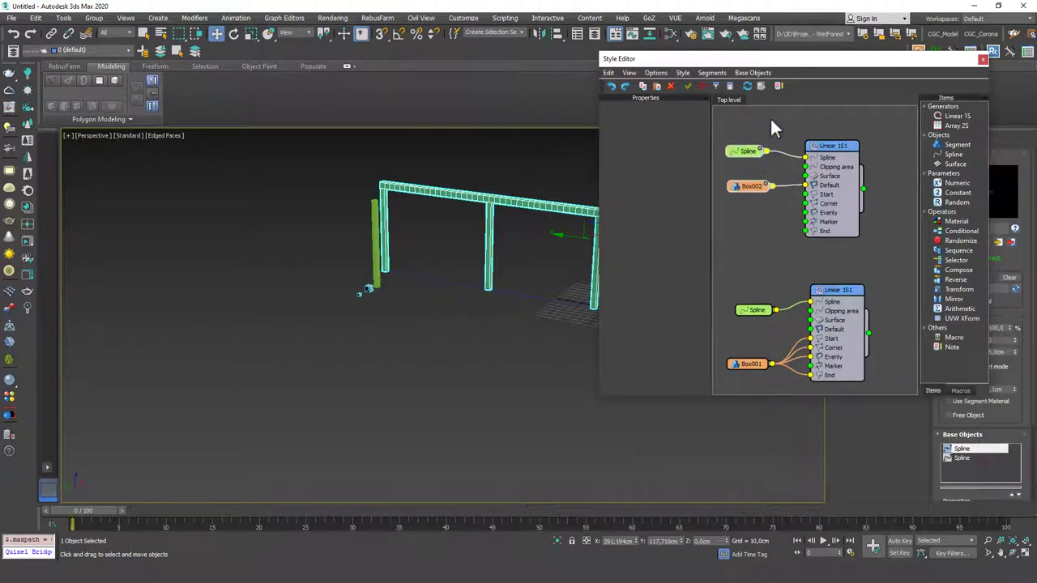
middle_click_drag(770, 128, 787, 180)
left_click(842, 243)
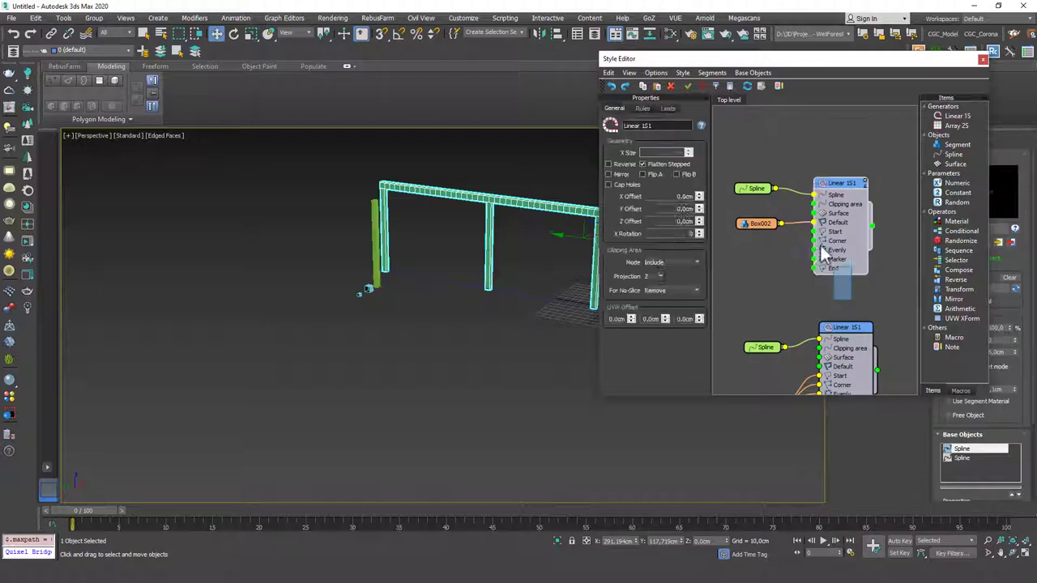
left_click_drag(903, 298, 762, 160)
left_click_drag(843, 188, 842, 111)
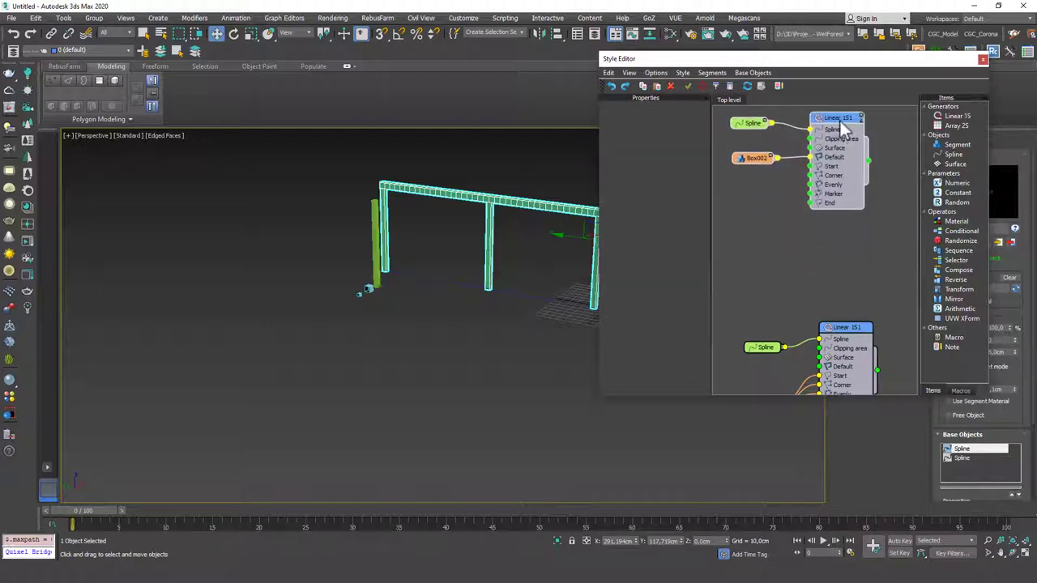
Step: Paste a duplicate Linear 1S1 generator with its own Spline and Box002 nodes, repositioning Box002
key("ctrl+v")
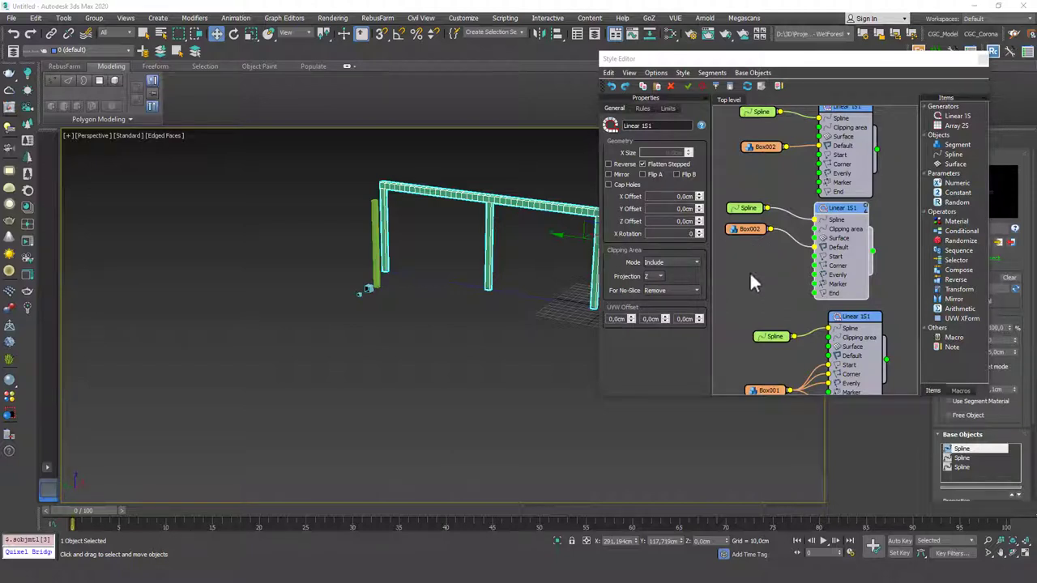
middle_click_drag(771, 234, 781, 237)
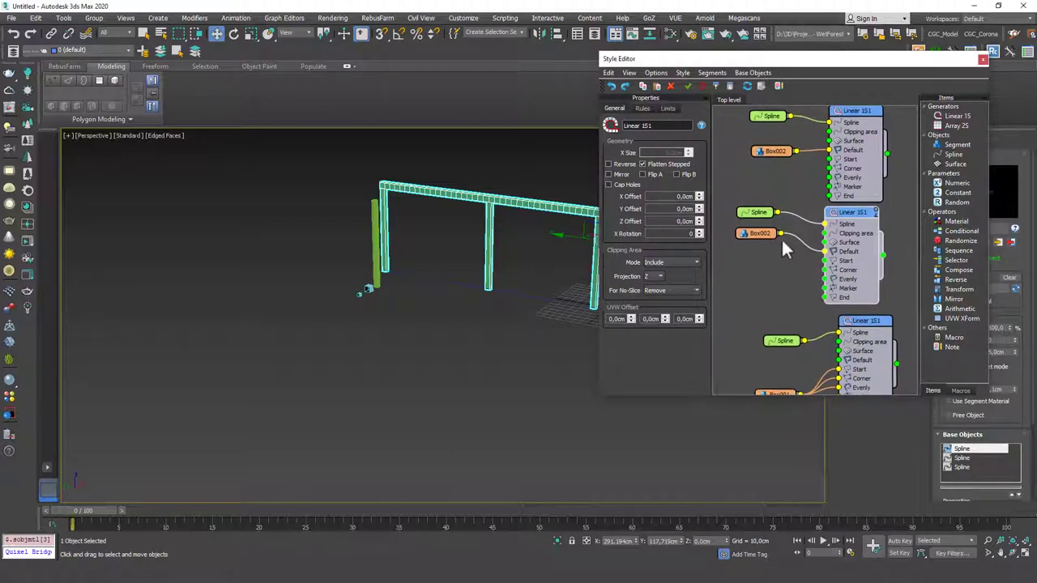
left_click(764, 241)
left_click_drag(763, 235, 764, 263)
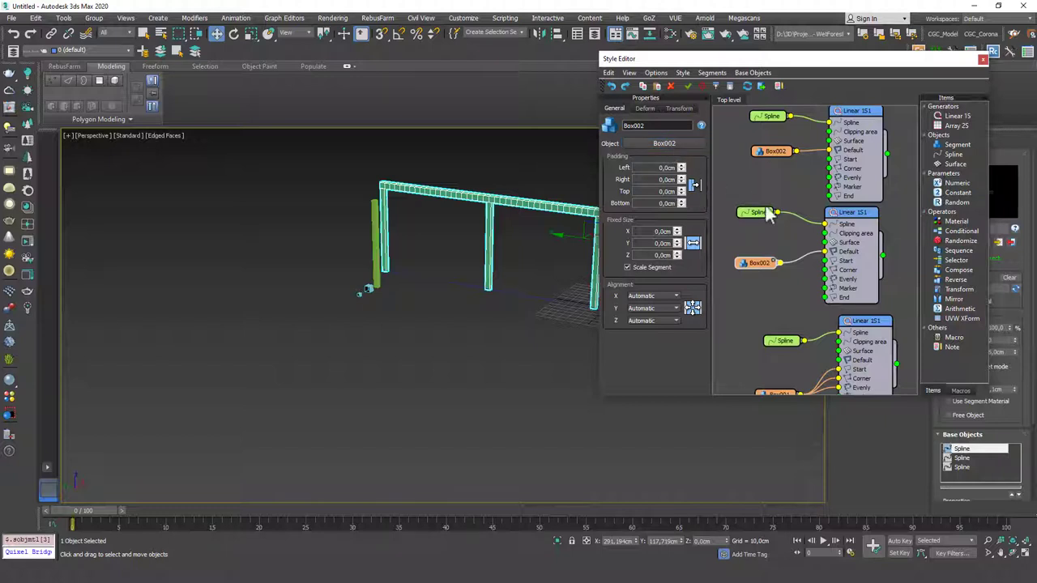
Step: Pick Box003 as the second generator's Default segment
left_click(664, 142)
left_click(367, 290)
mouse_move(447, 312)
middle_mouse_down("alt")
mouse_move(423, 292)
mouse_move(446, 278)
middle_mouse_up("alt")
right_click(411, 269)
left_click(481, 324)
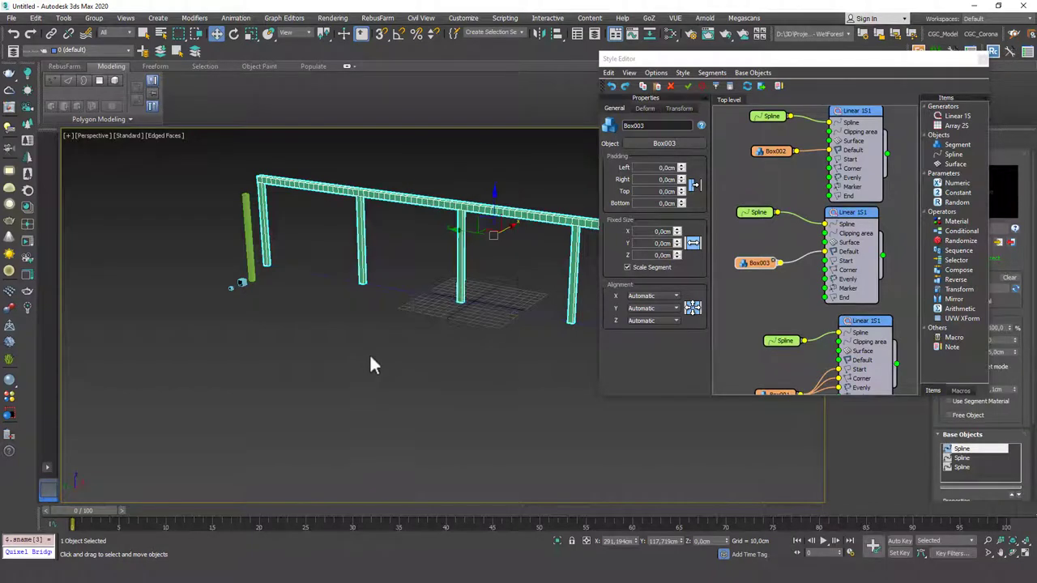
Step: Set the segment's Fixed Translation Z to 60 cm and close the Style Editor
left_click(679, 108)
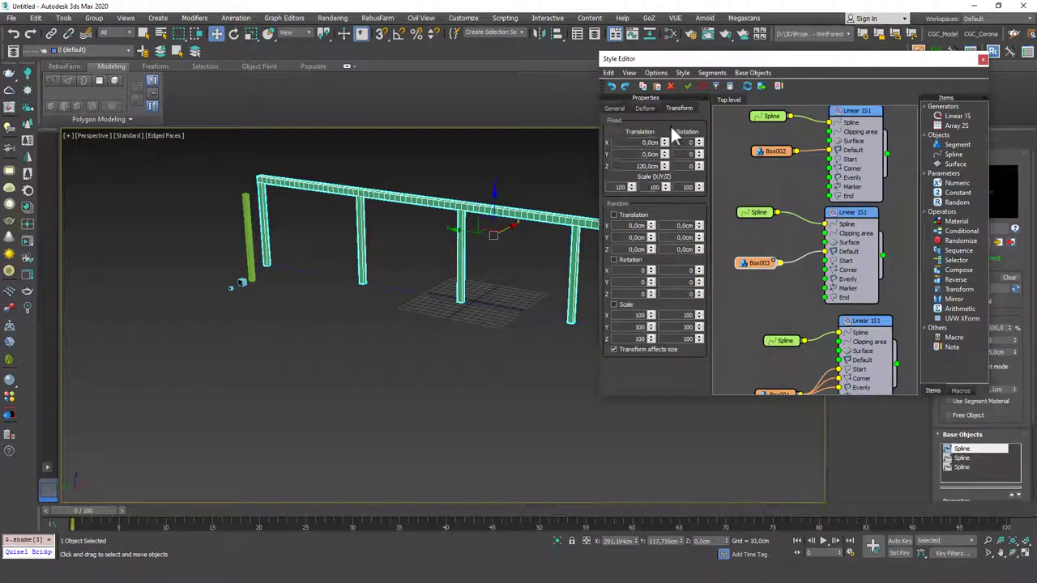
left_click(648, 165)
type("120")
key("Return")
type("60")
key("Return")
mouse_move(373, 308)
middle_mouse_down("alt")
mouse_move(324, 293)
mouse_move(481, 324)
mouse_move(430, 381)
middle_mouse_up("alt")
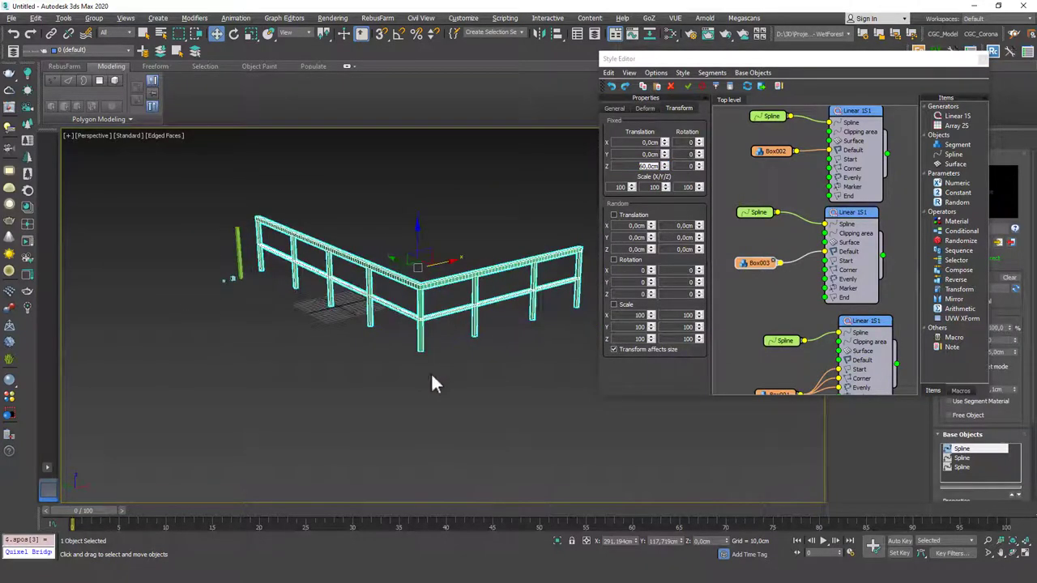
left_click(437, 376)
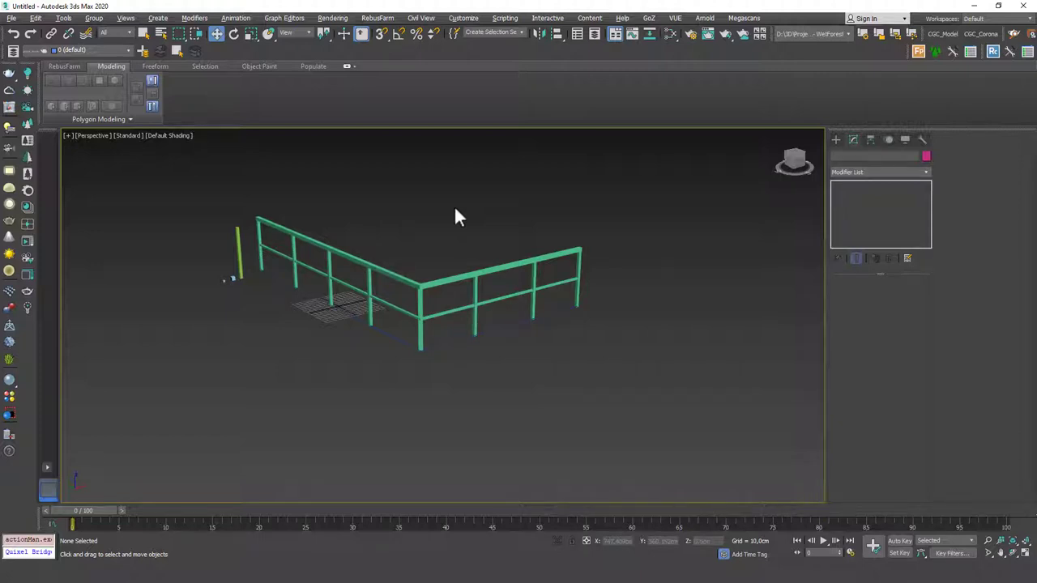
Step: Drag Line001's end vertex far outward to lengthen the fence's second leg
left_click(457, 340)
key("1")
left_click(576, 308)
middle_click_drag(576, 321, 561, 312, "alt")
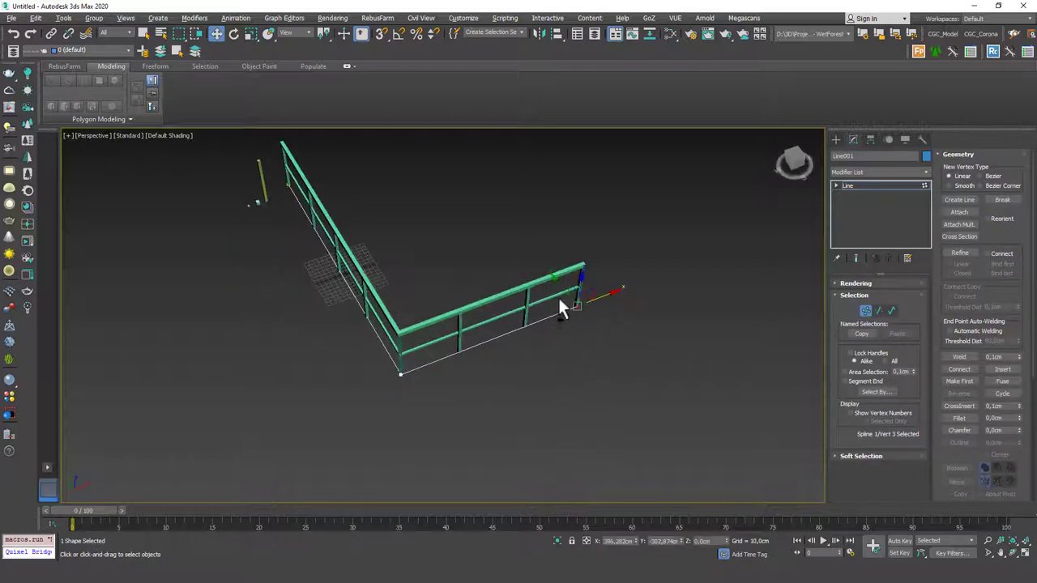
left_click_drag(561, 310, 600, 283)
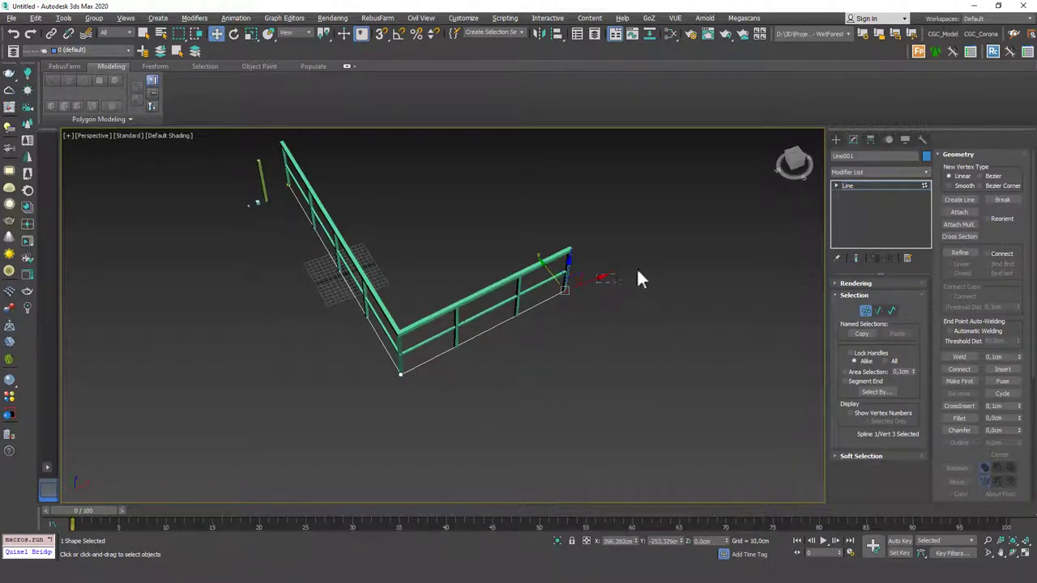
mouse_move(592, 278)
left_mouse_down("shift")
mouse_move(804, 195)
mouse_move(755, 217)
mouse_move(741, 212)
left_mouse_up("shift")
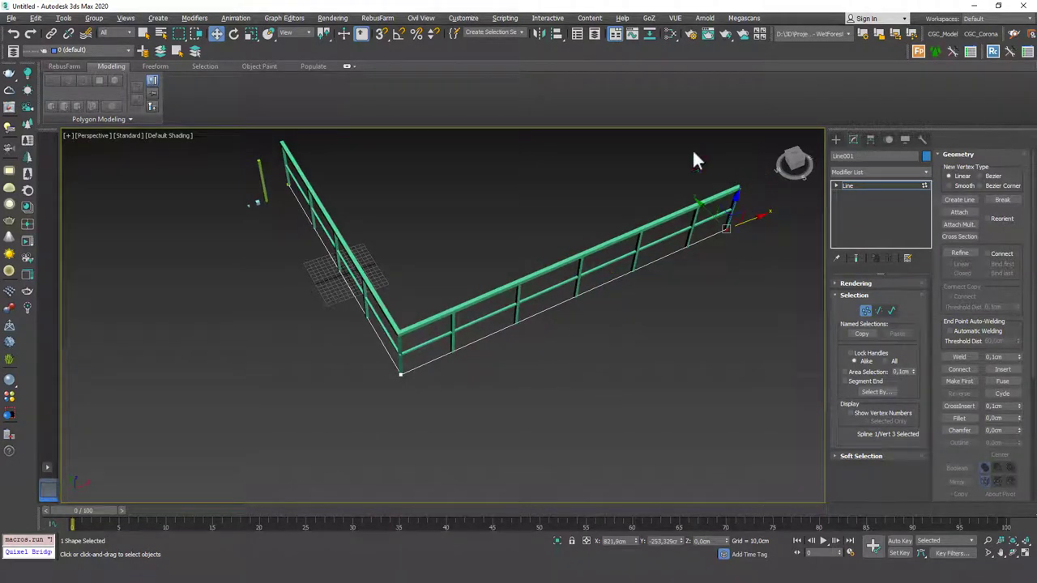
Step: Leave vertex editing on Line001 and select the green post Box001
scroll(269, 185, "up", 1)
scroll(264, 138, "up", 4)
scroll(280, 202, "down", 1)
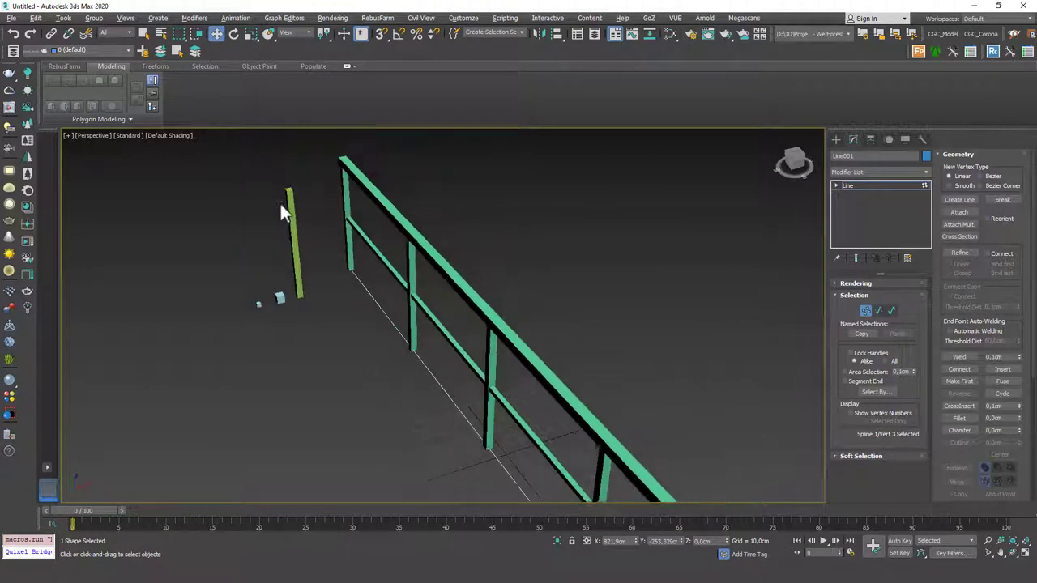
scroll(309, 195, "up", 2)
left_click(310, 197)
left_click(842, 201)
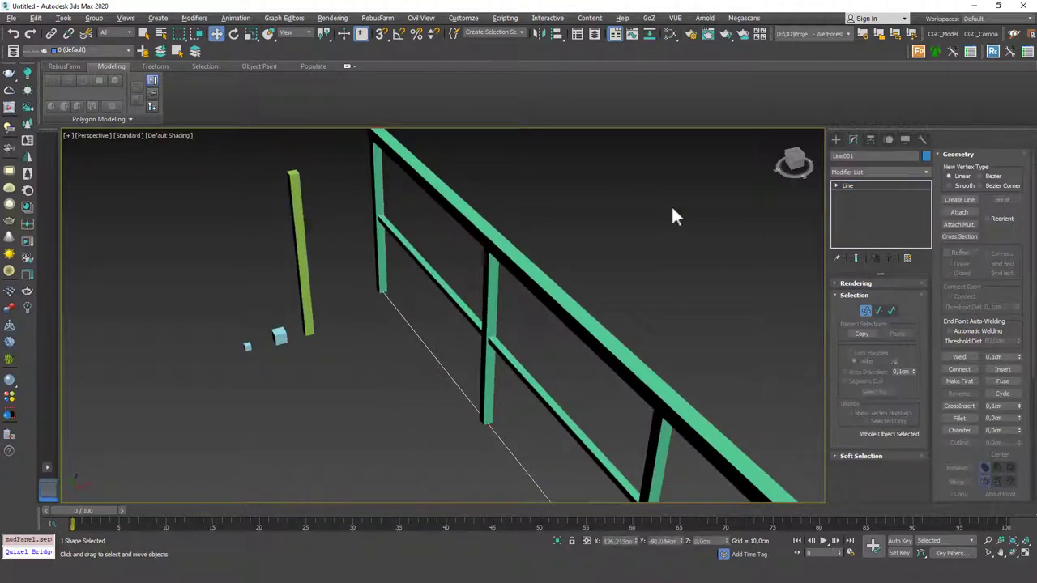
left_click(304, 223)
mouse_move(304, 223)
middle_mouse_down("alt")
mouse_move(289, 189)
mouse_move(567, 225)
middle_mouse_up("alt")
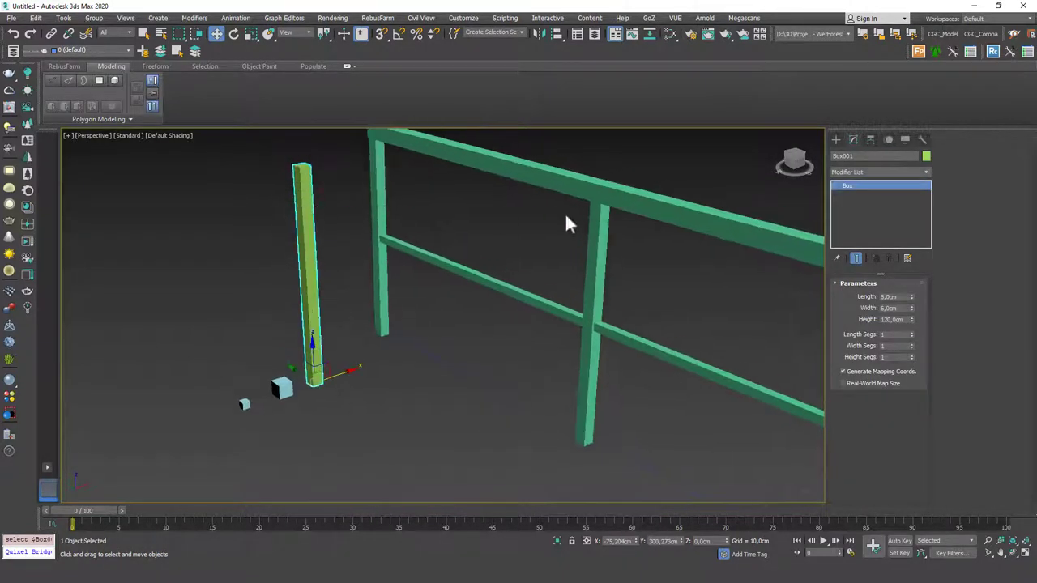
Step: Add Edit Poly to Box001, swift-loop edge loops and select the polygon band between them
left_click(870, 172)
left_click(859, 207)
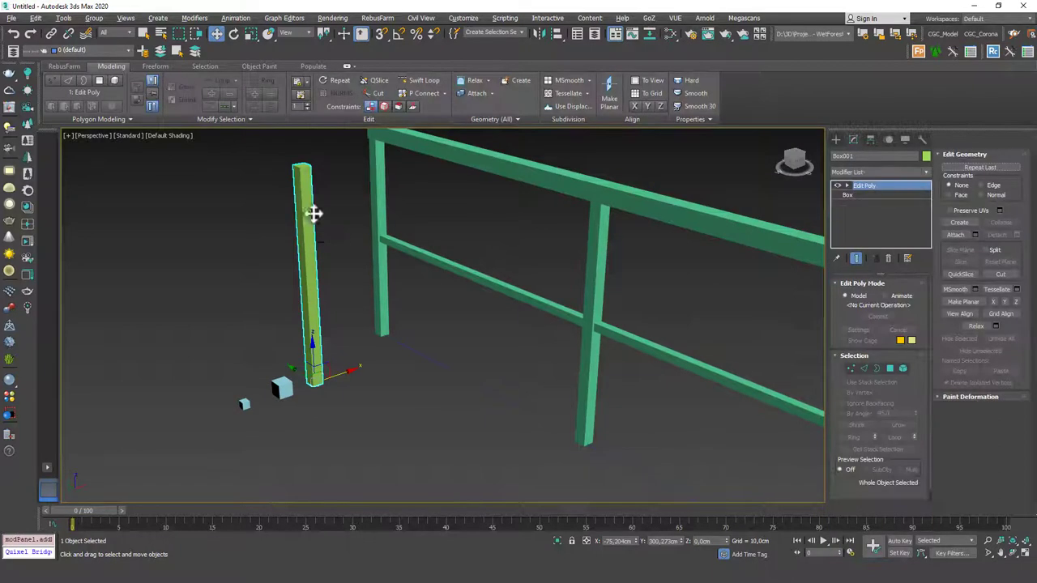
middle_click_drag(313, 213, 304, 204, "alt")
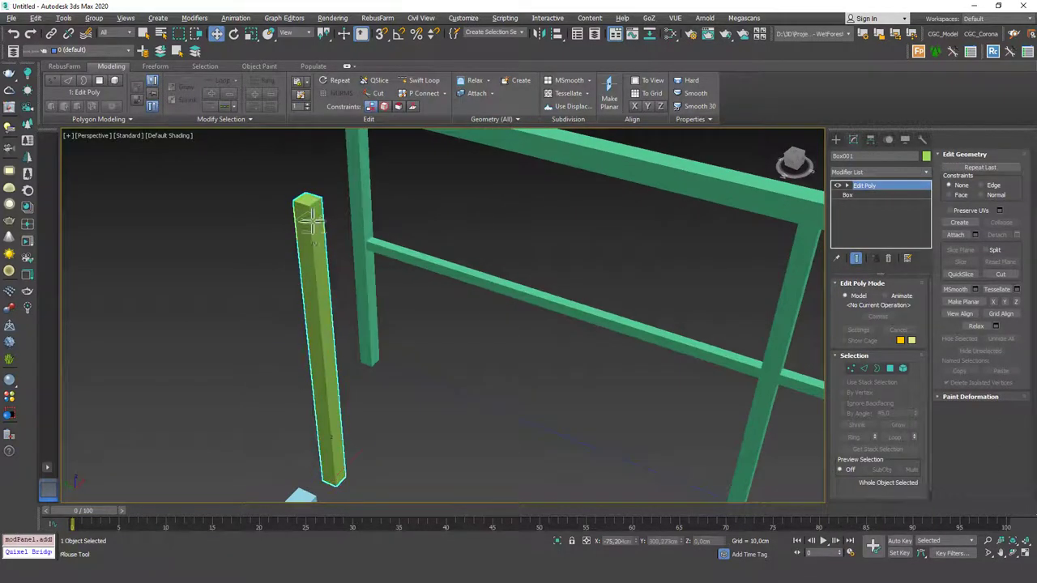
key("shift+alt+w")
left_click(308, 296)
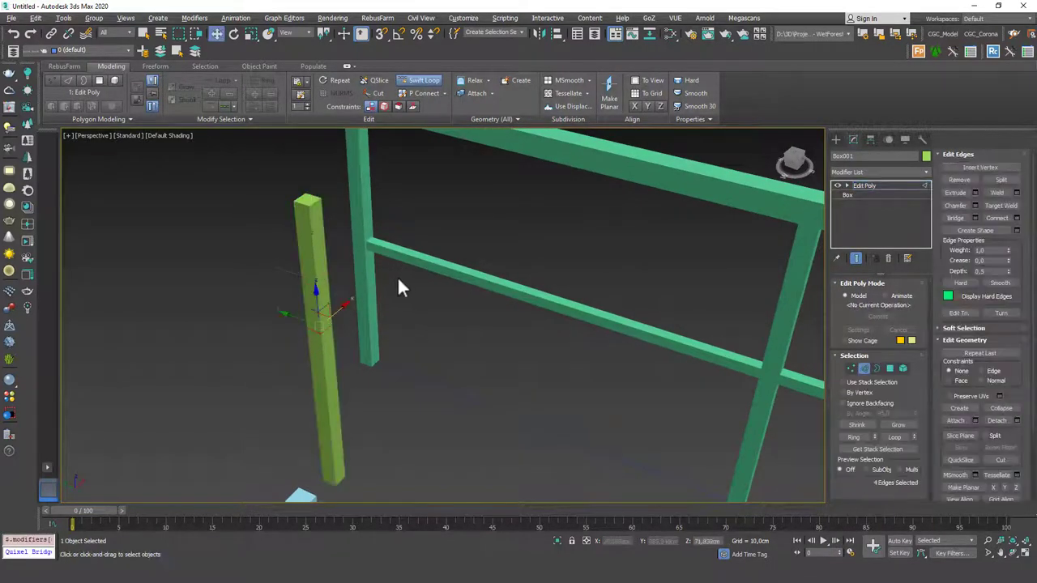
key("w")
middle_click_drag(397, 285, 345, 300, "alt")
key("4")
double_click(315, 300)
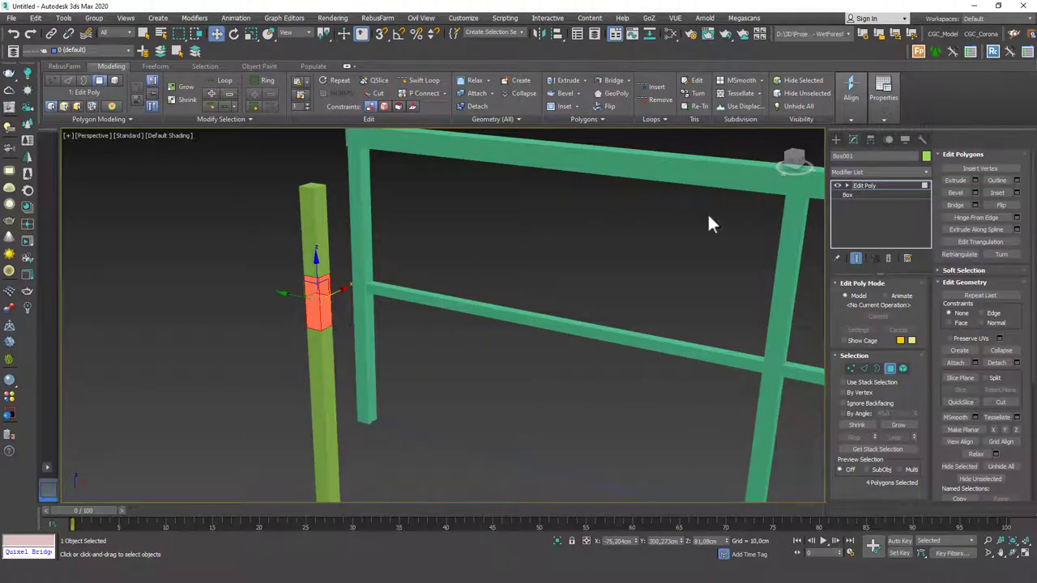
Step: Extrude the band 1.69 cm into a collar and check it on every fence post
left_click(974, 180)
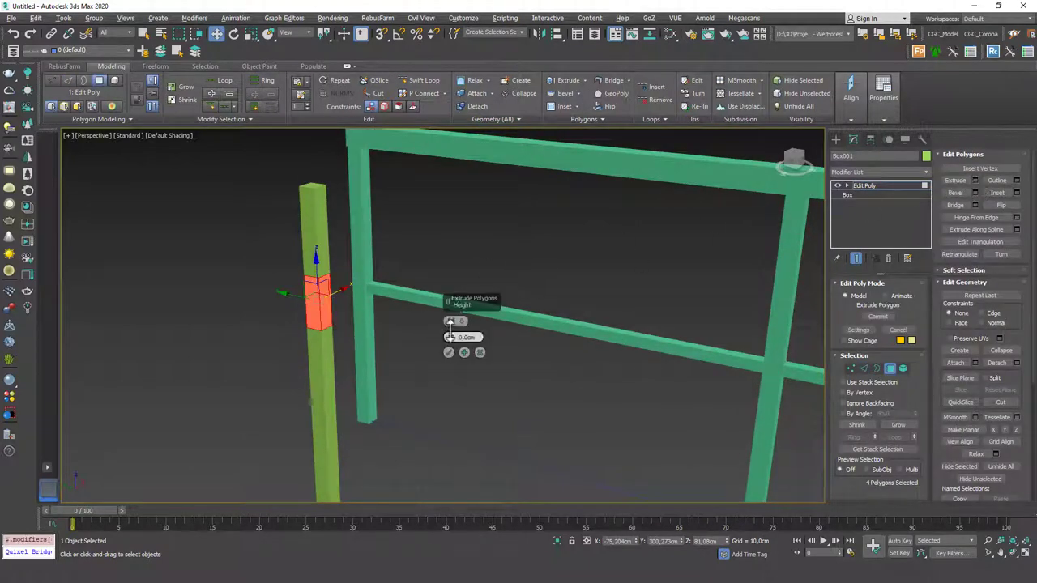
mouse_move(481, 336)
left_mouse_down()
mouse_move(451, 253)
mouse_move(452, 327)
left_mouse_up()
left_click(451, 320)
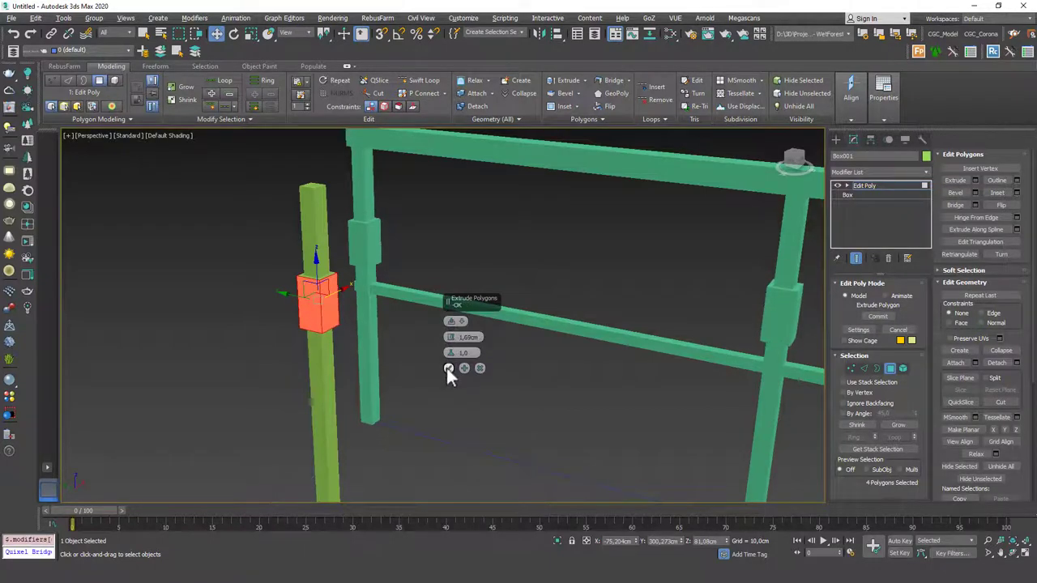
left_click(448, 367)
left_click(452, 373)
scroll(369, 353, "down", 3)
scroll(368, 353, "down", 3)
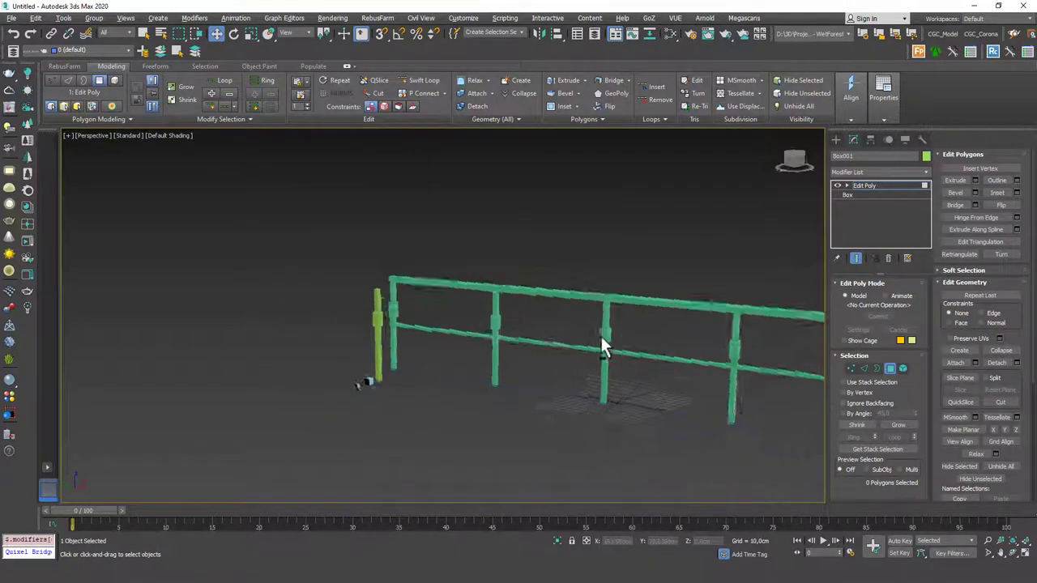
scroll(600, 334, "down", 3)
mouse_move(624, 385)
middle_mouse_down("alt")
mouse_move(515, 345)
mouse_move(439, 363)
mouse_move(418, 354)
mouse_move(345, 359)
mouse_move(430, 382)
mouse_move(486, 379)
middle_mouse_up("alt")
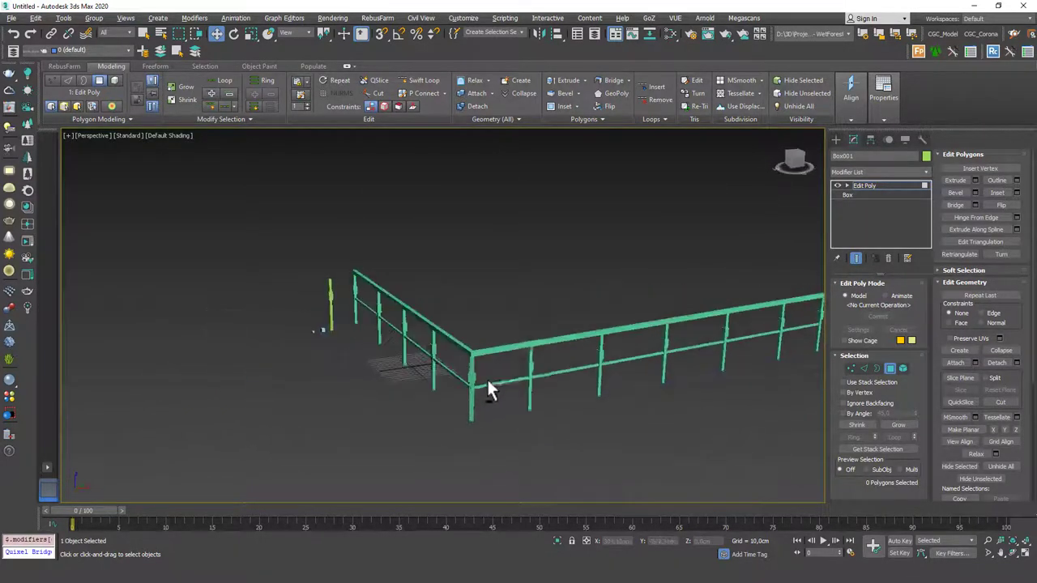
left_click(865, 187)
left_click(763, 217)
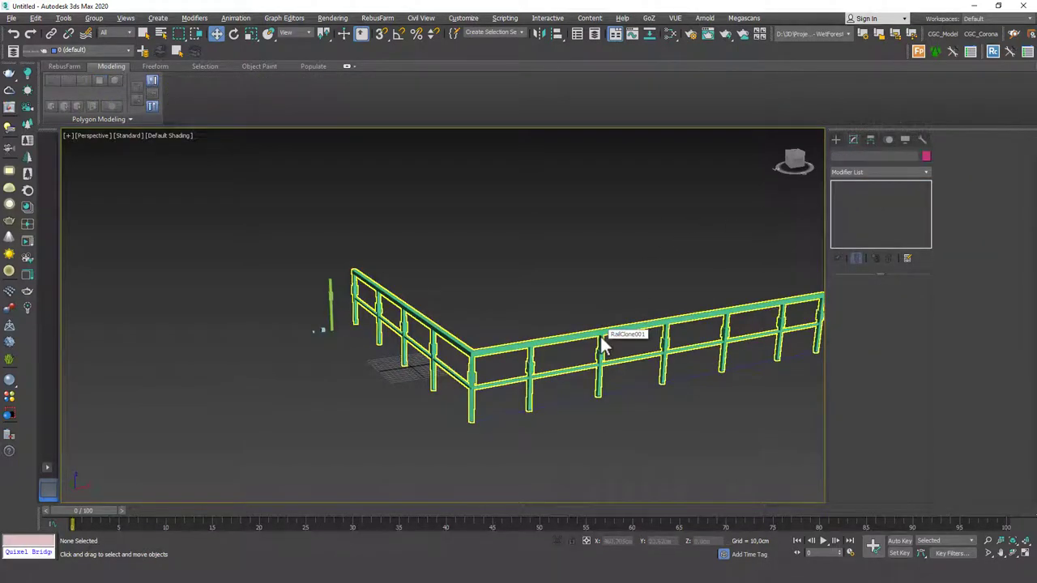